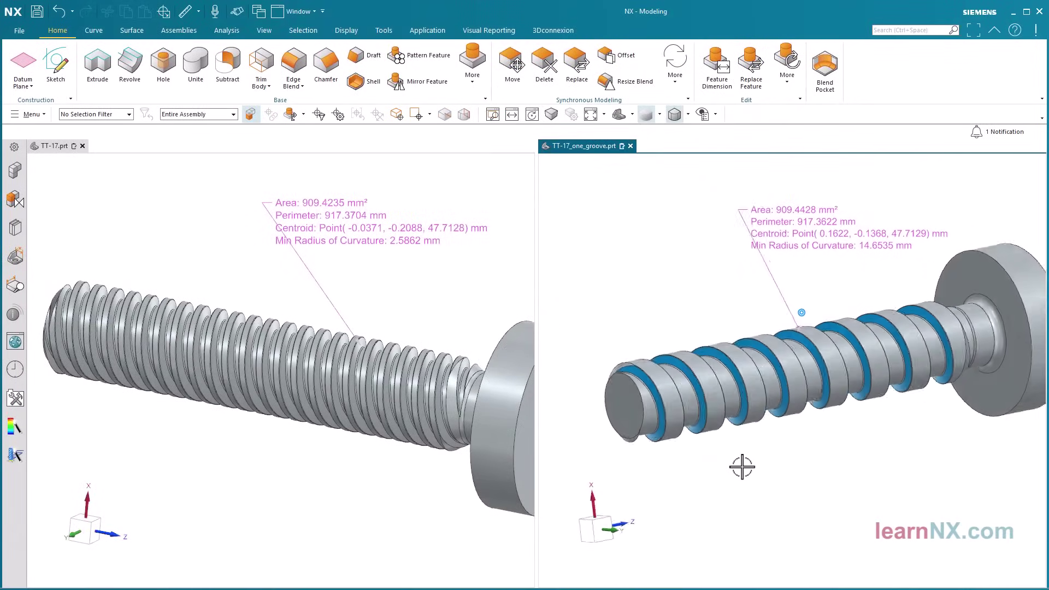
# Orbit the TT-17 bolt so its red, yellow and blue thread faces show.
pyautogui.rightClick(290, 487)
pyautogui.moveTo(290, 487); pyautogui.dragTo(468, 466, button='middle')
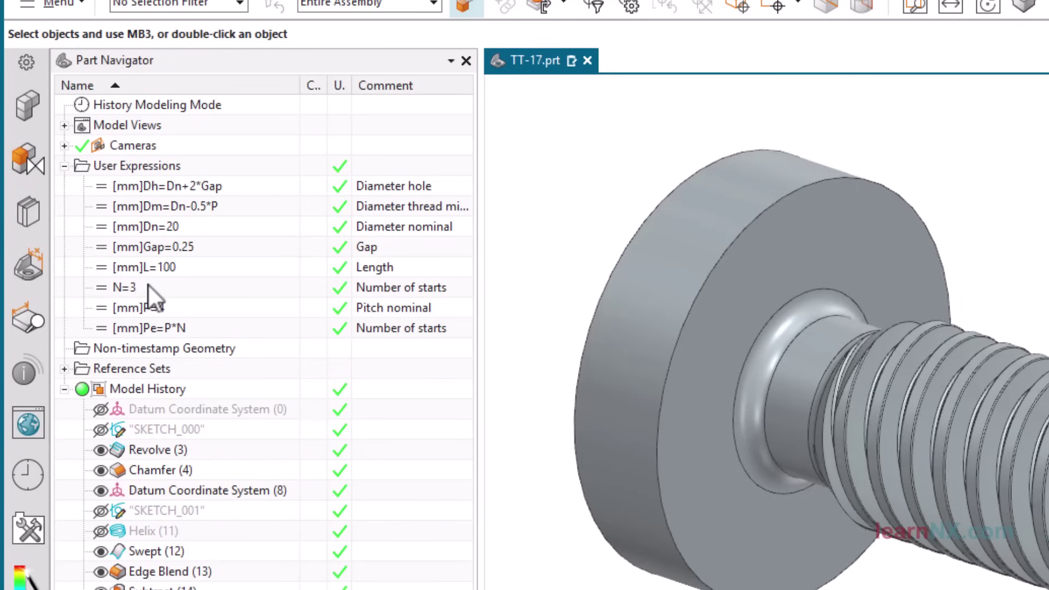
# Change the number-of-starts expression N to 10 in the Part Navigator.
pyautogui.doubleClick(126, 280)
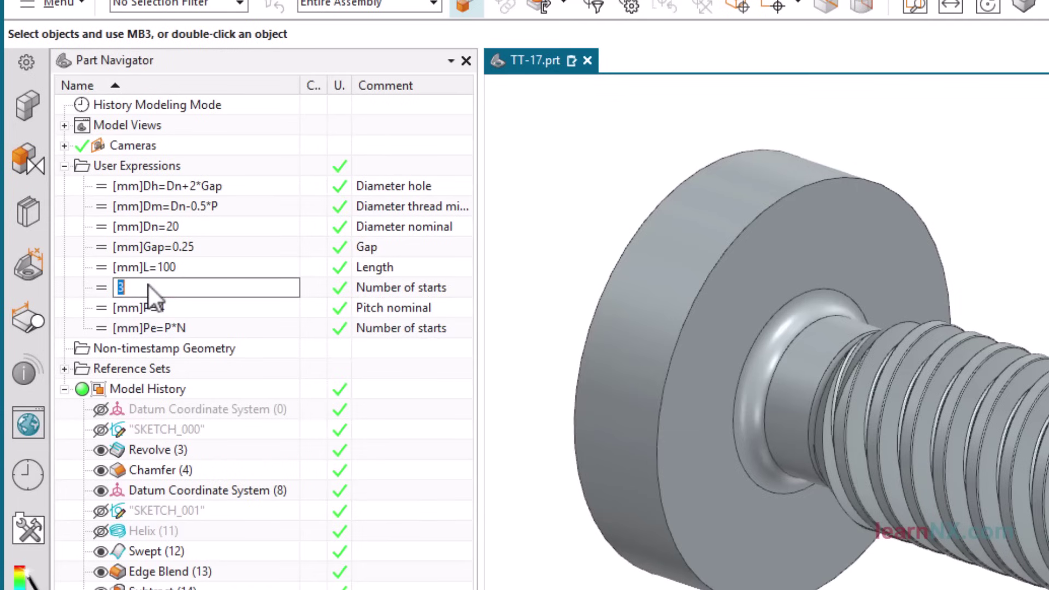
pyautogui.write('10')
pyautogui.press('Return')
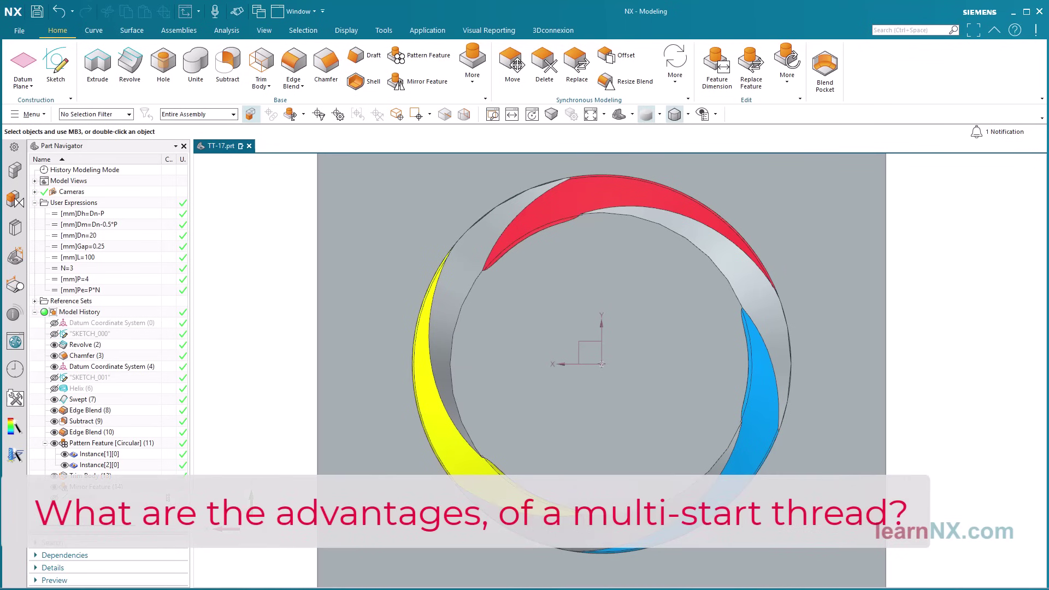
# Orbit the TT-17 bolt to show the thread along the shaft.
pyautogui.moveTo(602, 364); pyautogui.dragTo(175, 368, button='middle')
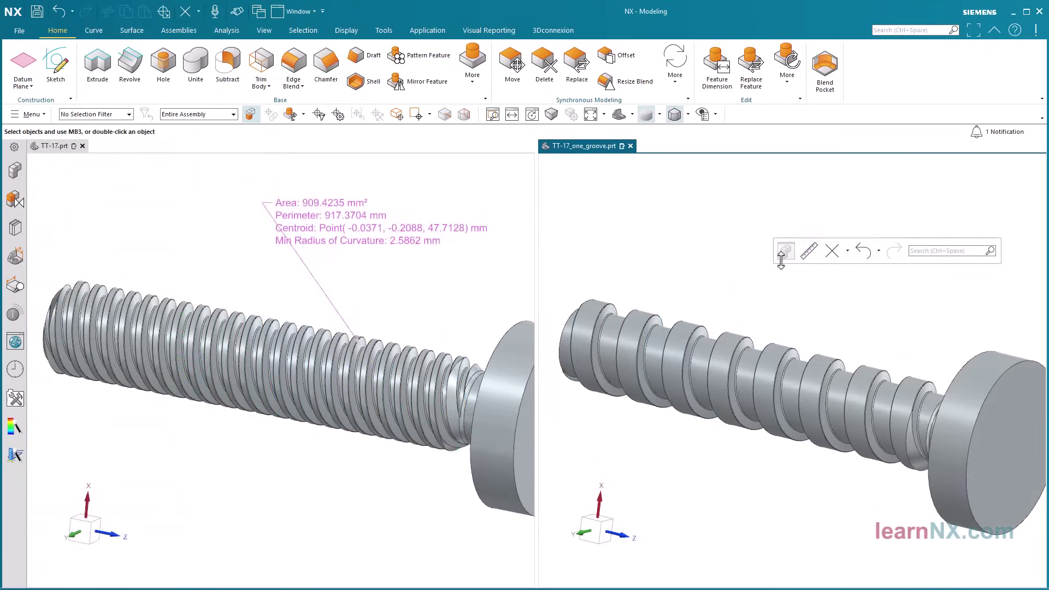
# Measure the one-groove bolt's groove face area (909.4428 mm²), then zoom into the TT-17 view.
pyautogui.click(798, 345)
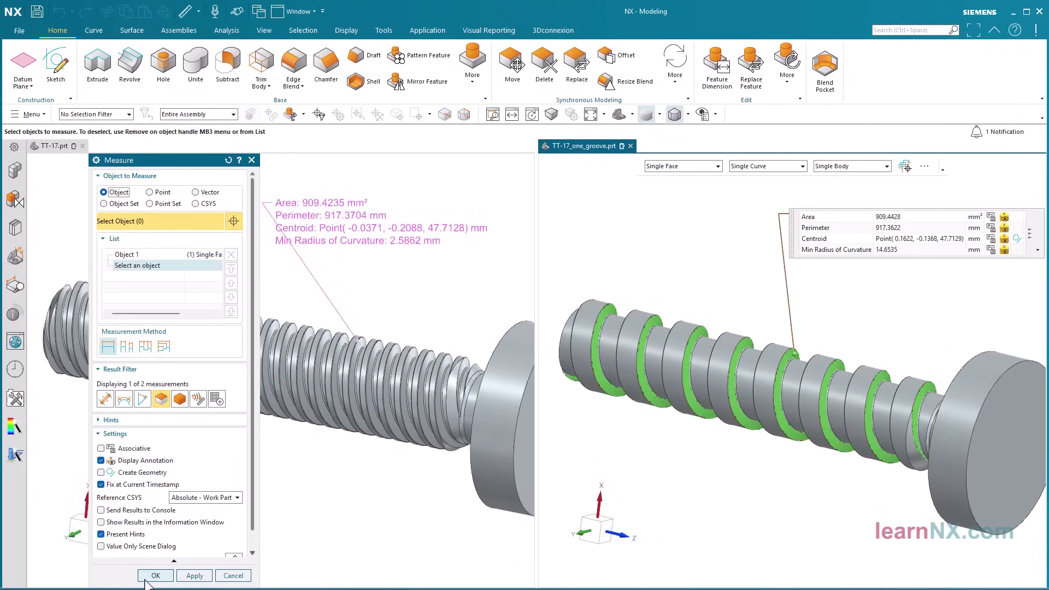
pyautogui.click(154, 577)
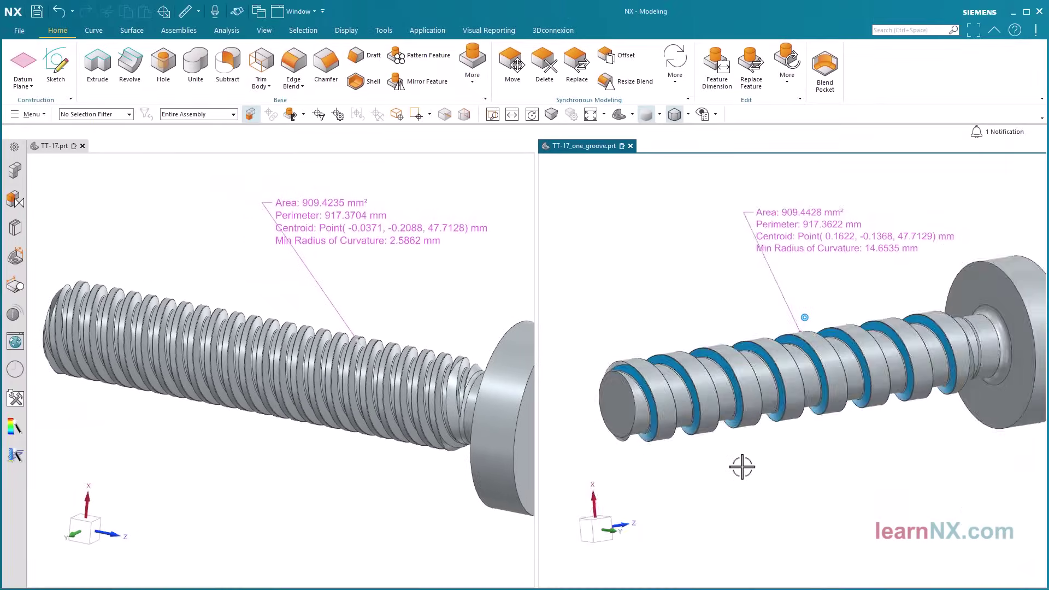
pyautogui.click(291, 487)
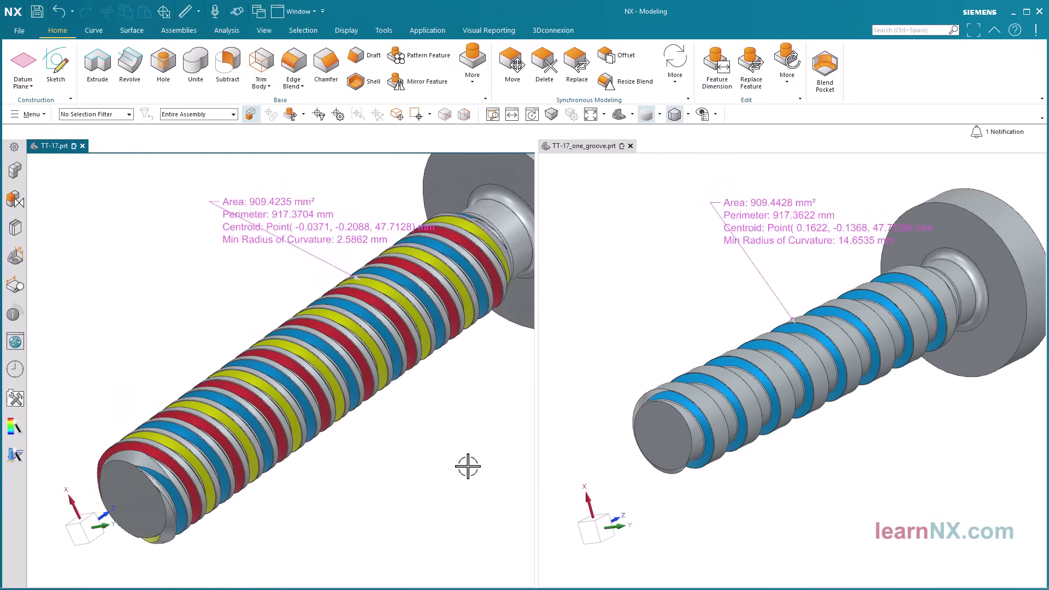
pyautogui.scroll(10, 468, 467)
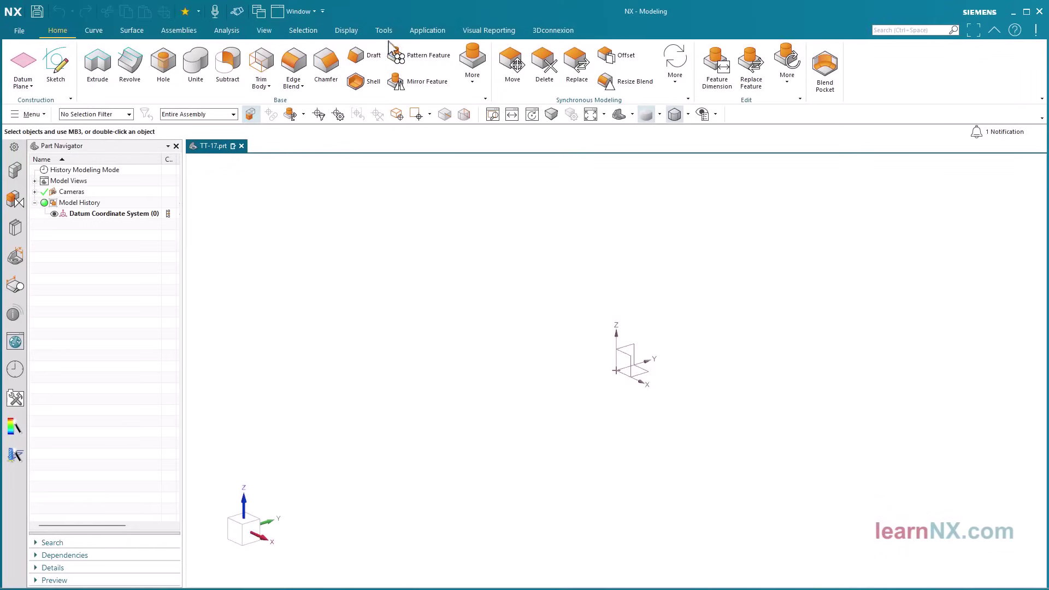
# In Tools > Expressions, give Dn = 20 the comment 'Diameter nominal'.
pyautogui.click(384, 30)
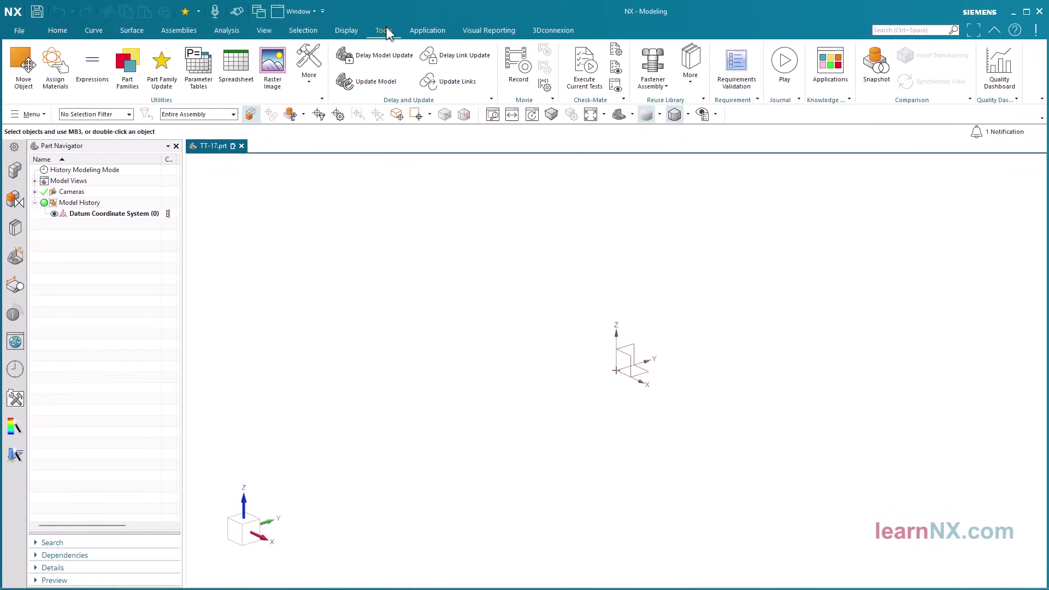
pyautogui.click(98, 70)
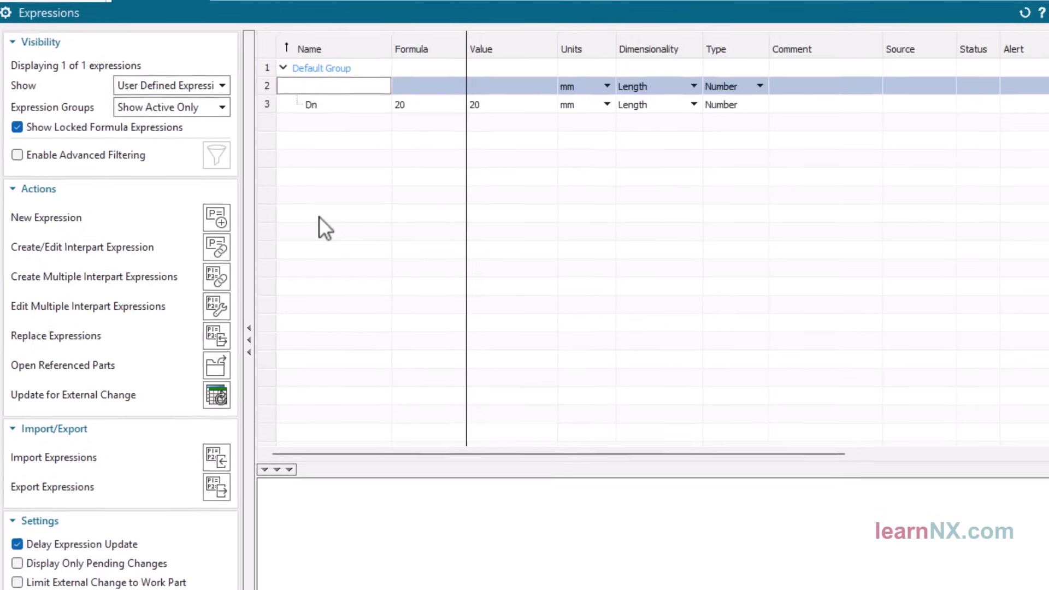
pyautogui.click(822, 102)
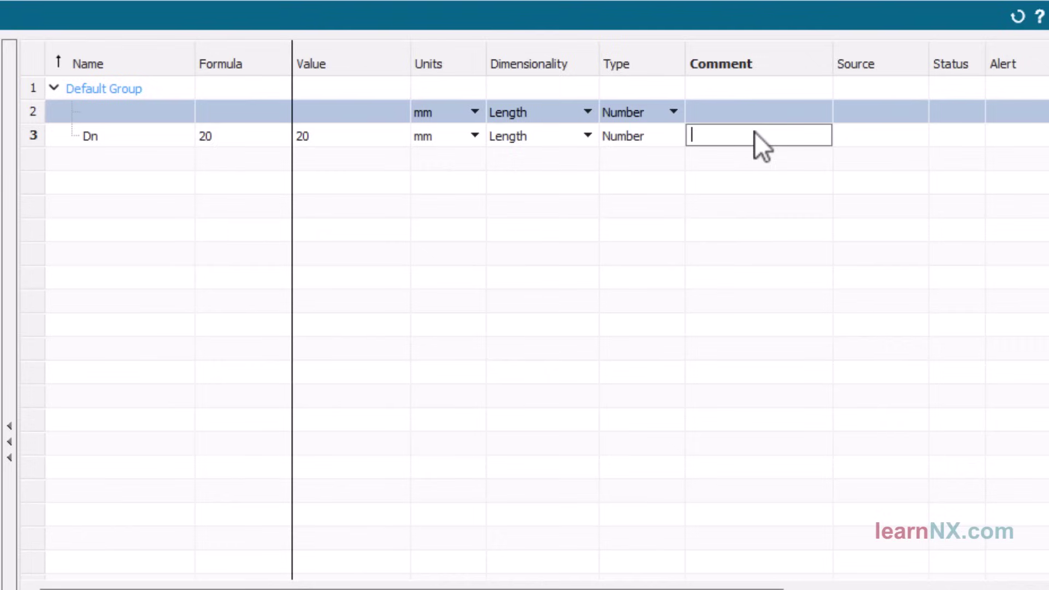
pyautogui.write('Diameter nominal')
pyautogui.press('Return')
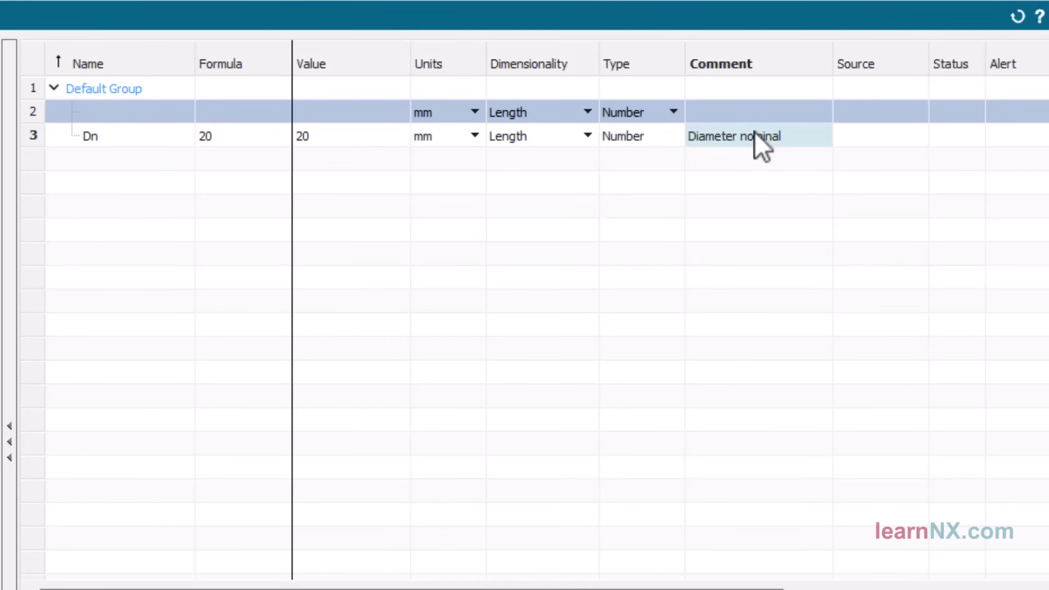
# Reorder the Comment column through Configure Columns.
pyautogui.rightClick(783, 54)
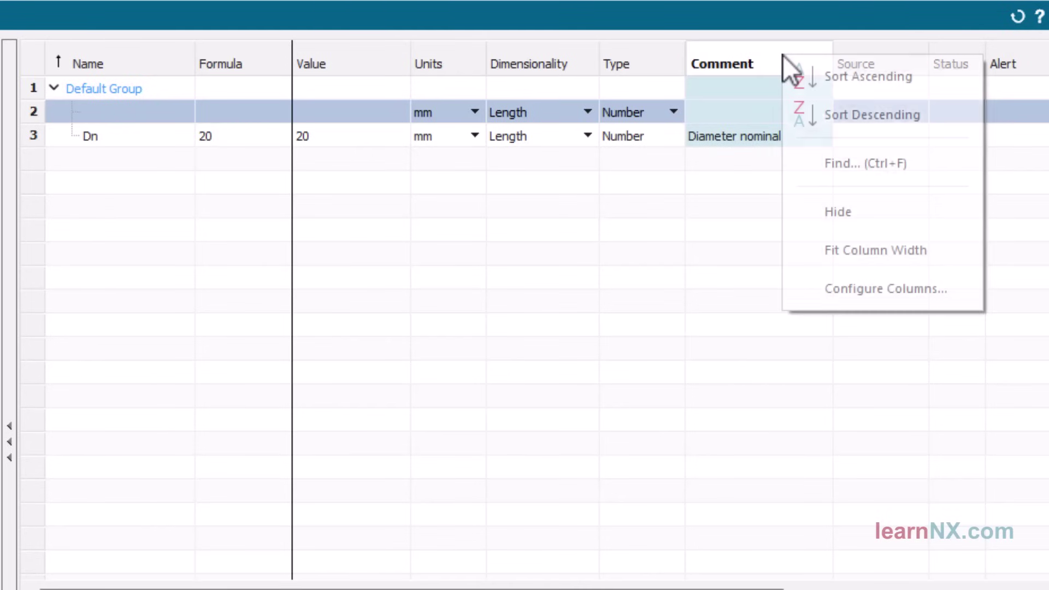
pyautogui.click(908, 288)
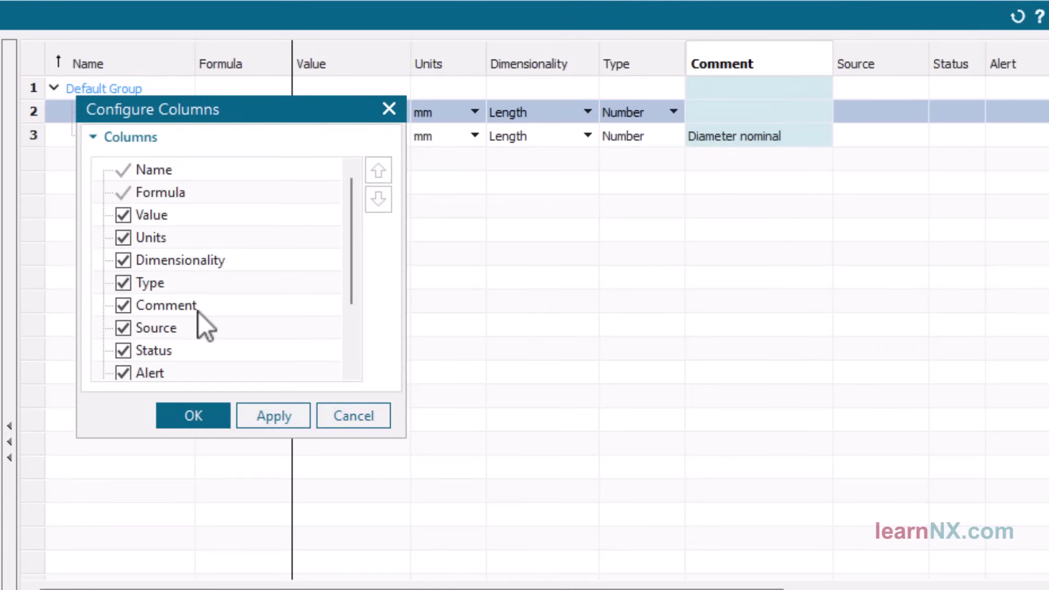
pyautogui.click(198, 311)
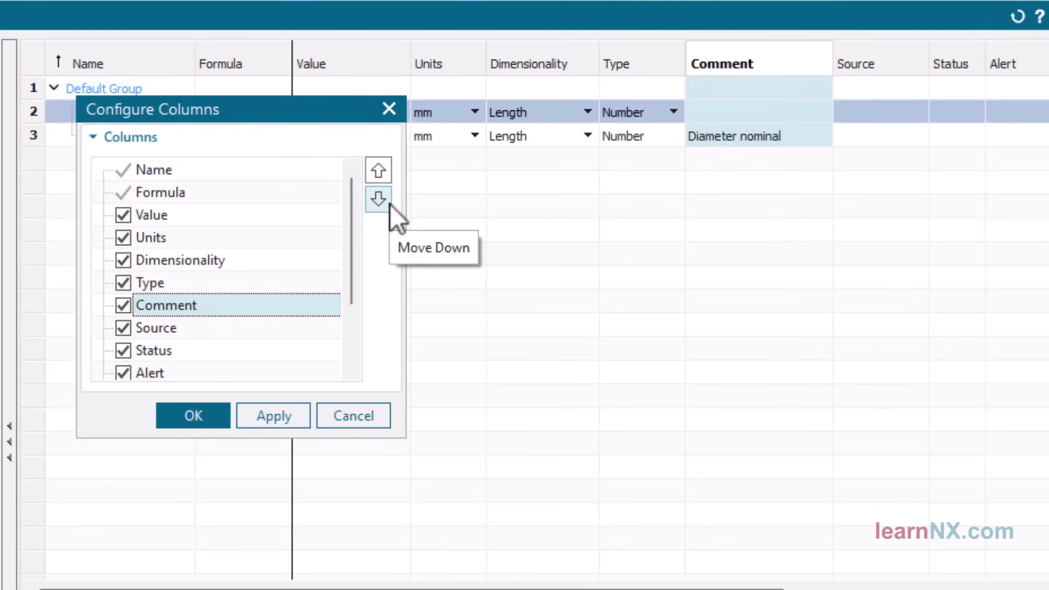
pyautogui.click(211, 422)
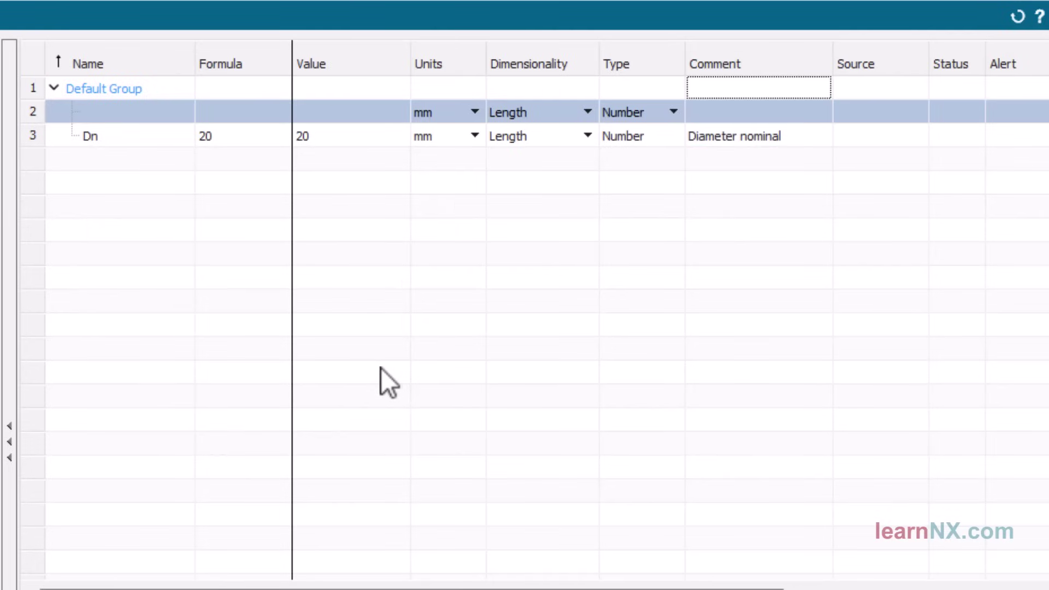
# Add expression P = 4 with the comment 'Pitch nominal'.
pyautogui.click(172, 113)
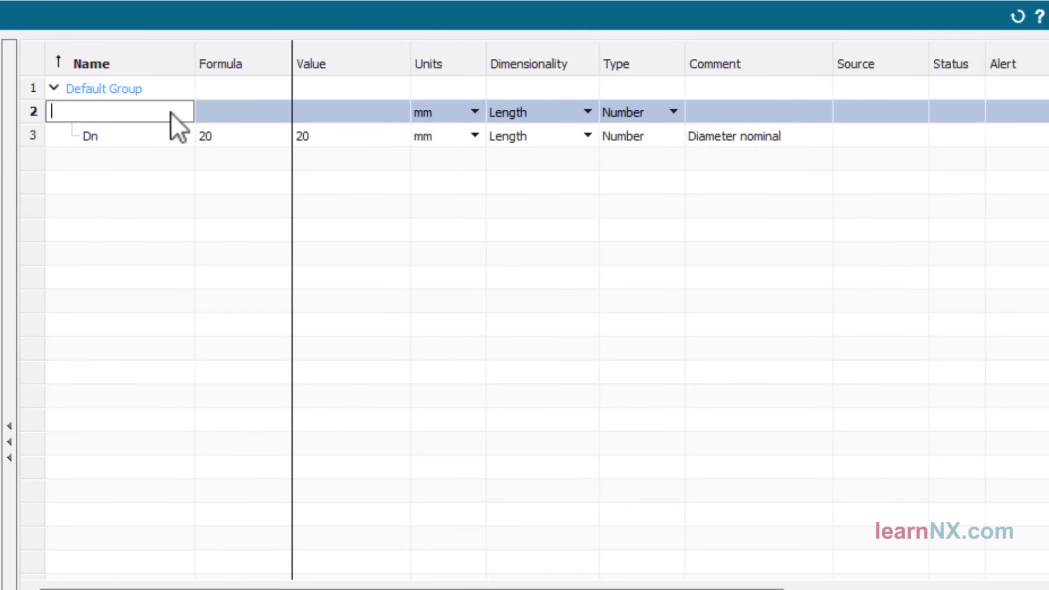
pyautogui.write('P')
pyautogui.press('Tab')
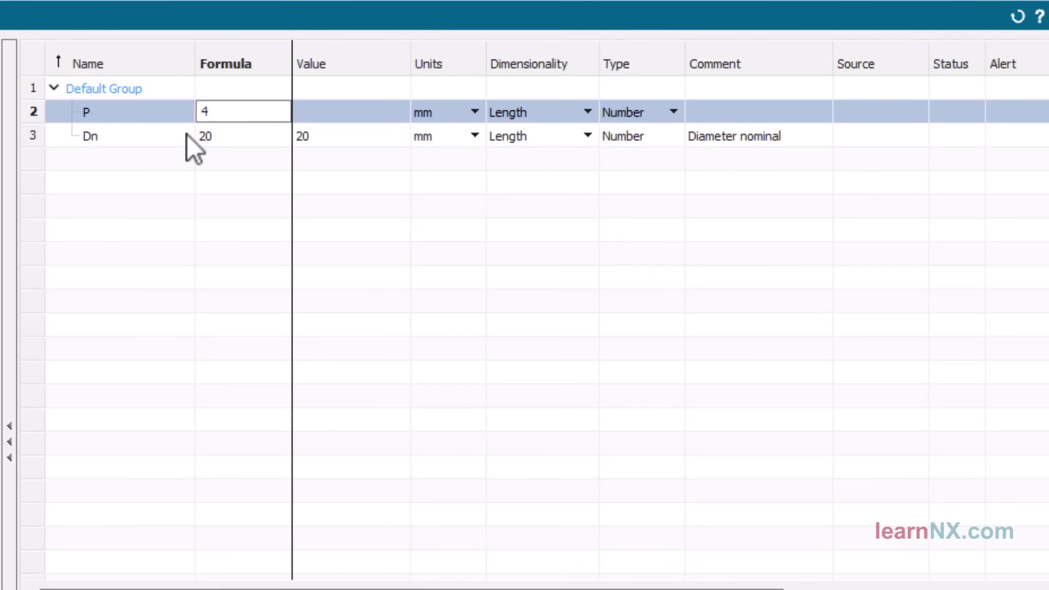
pyautogui.press('Return')
pyautogui.doubleClick(730, 160)
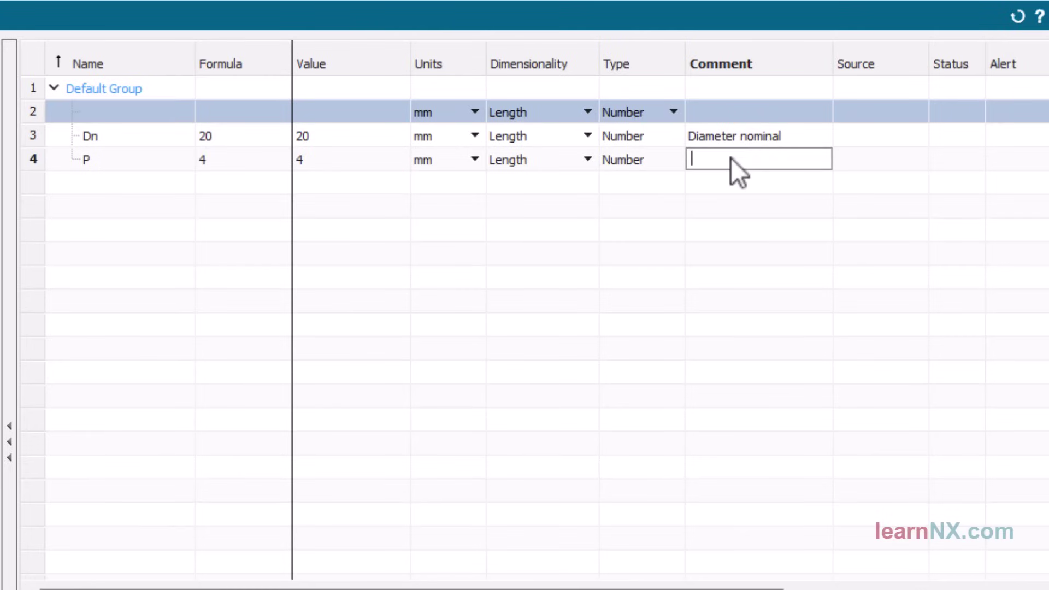
pyautogui.write('Pitch nominal')
pyautogui.press('Return')
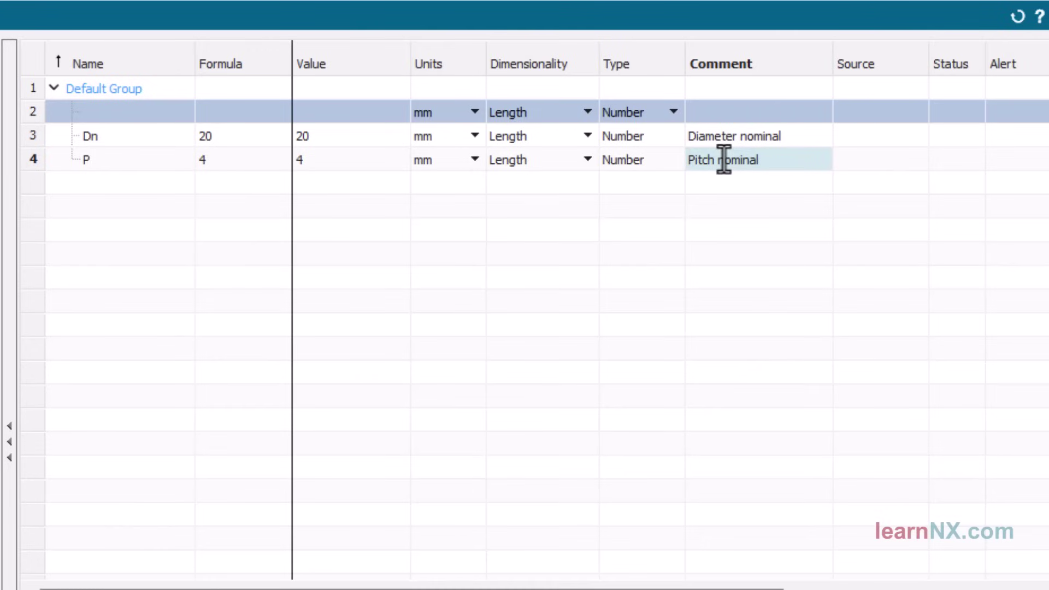
# Add expression Dm = Dn-0.5*P with the comment 'Diameter thread middle'.
pyautogui.doubleClick(169, 111)
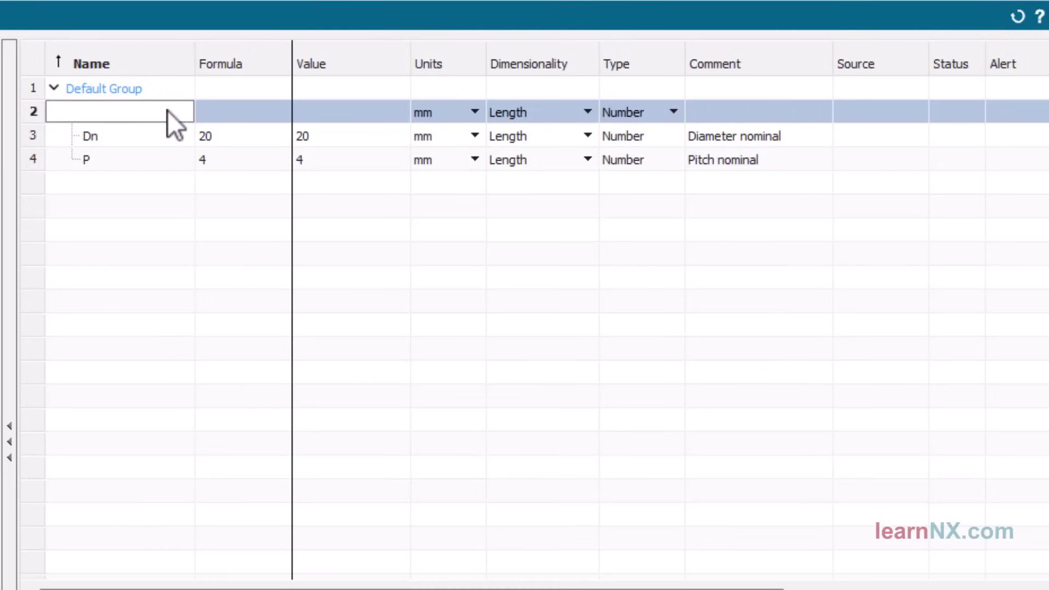
pyautogui.write('Dm')
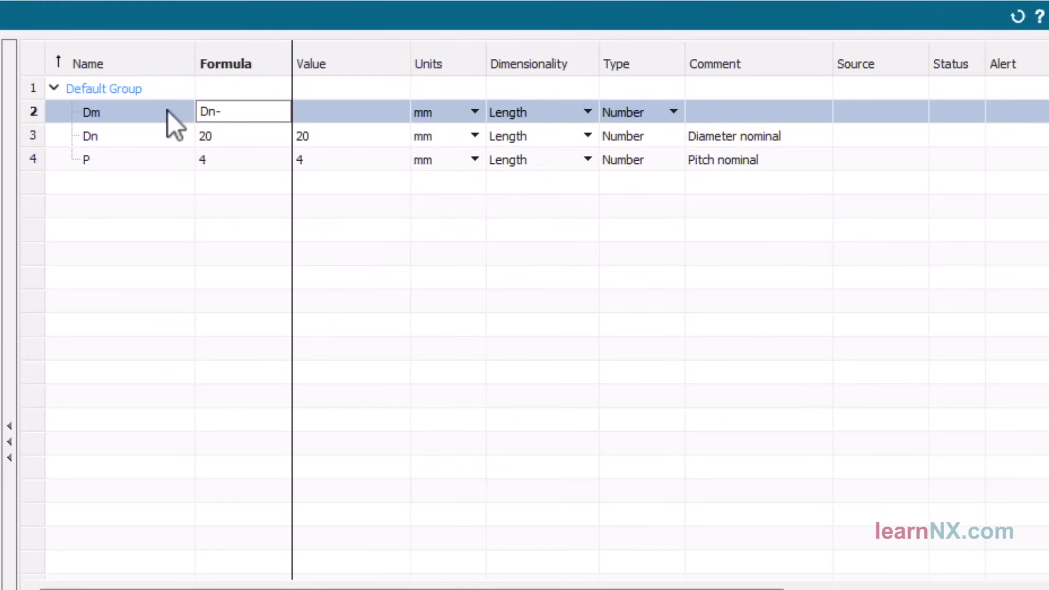
pyautogui.write('0.5*')
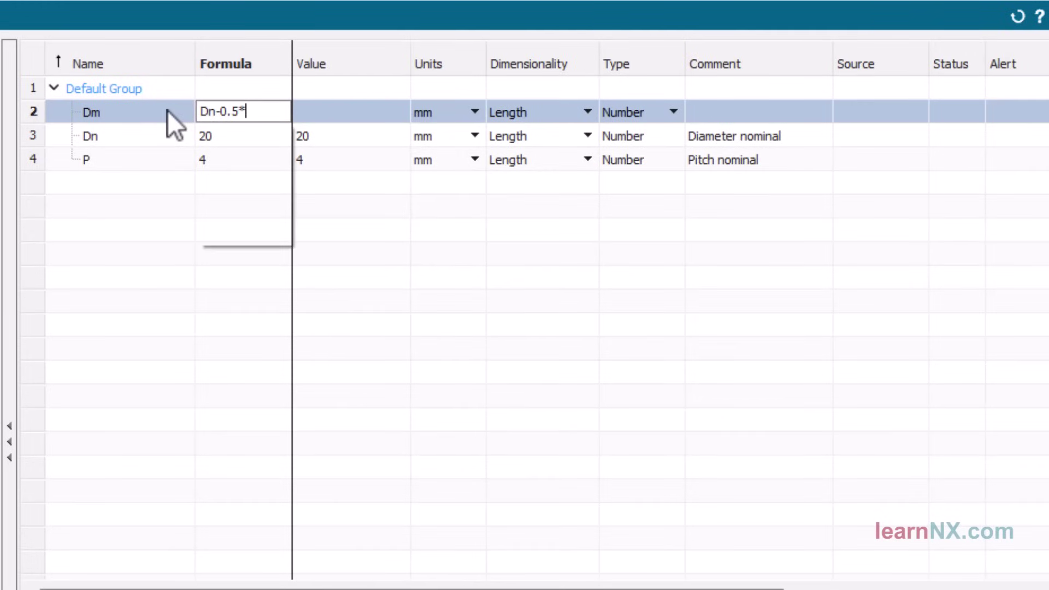
pyautogui.write('P')
pyautogui.press('Escape')
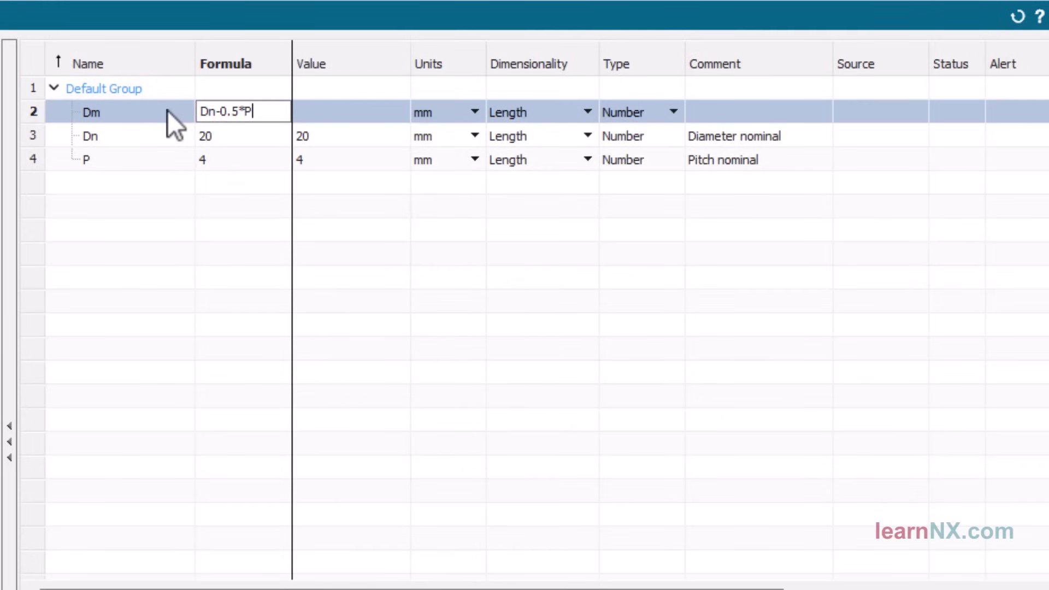
pyautogui.press('Return')
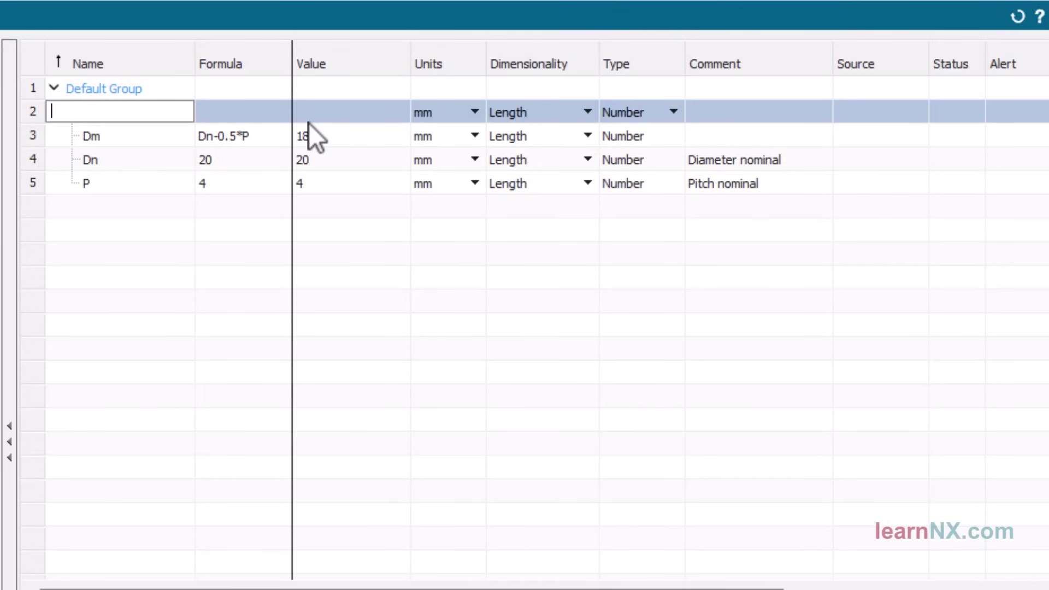
pyautogui.doubleClick(773, 137)
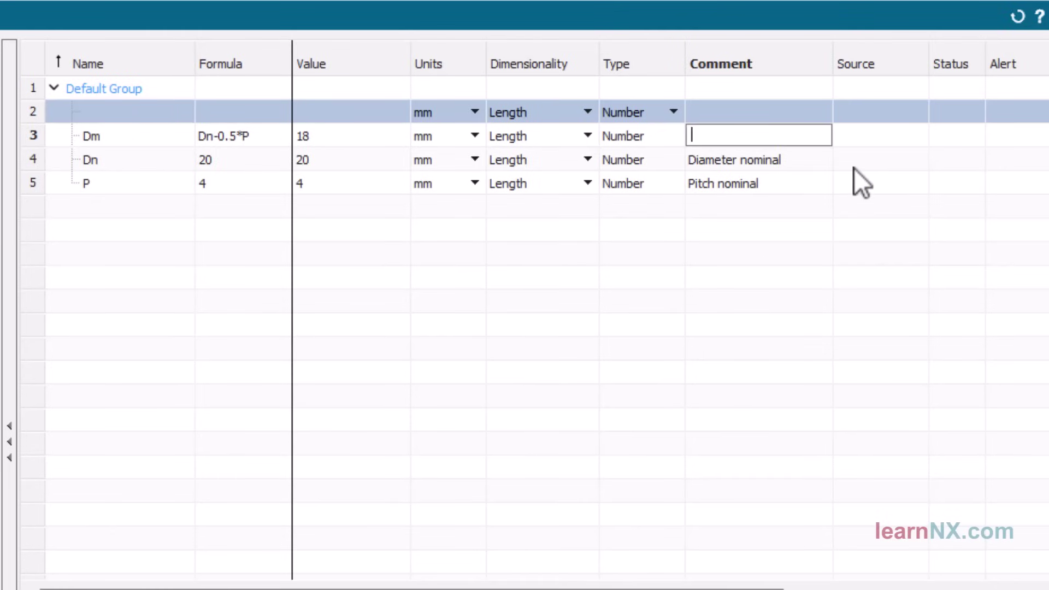
pyautogui.write('Diameter thread')
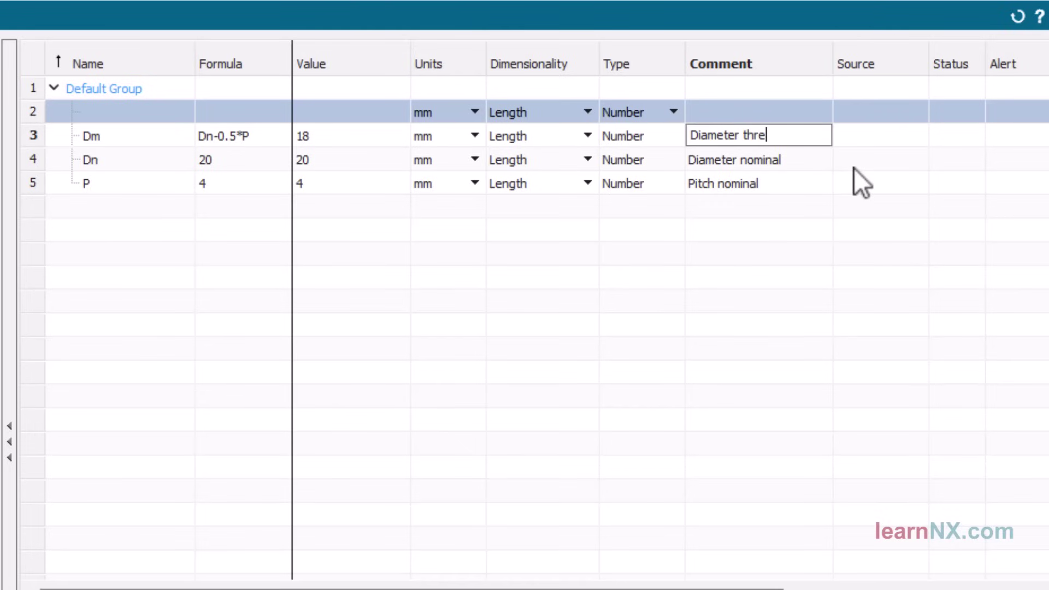
pyautogui.write(' middle')
# Commit the Dm comment, then add expression Gap = 0.25 mm commented 'Gap'.
pyautogui.press('Return')
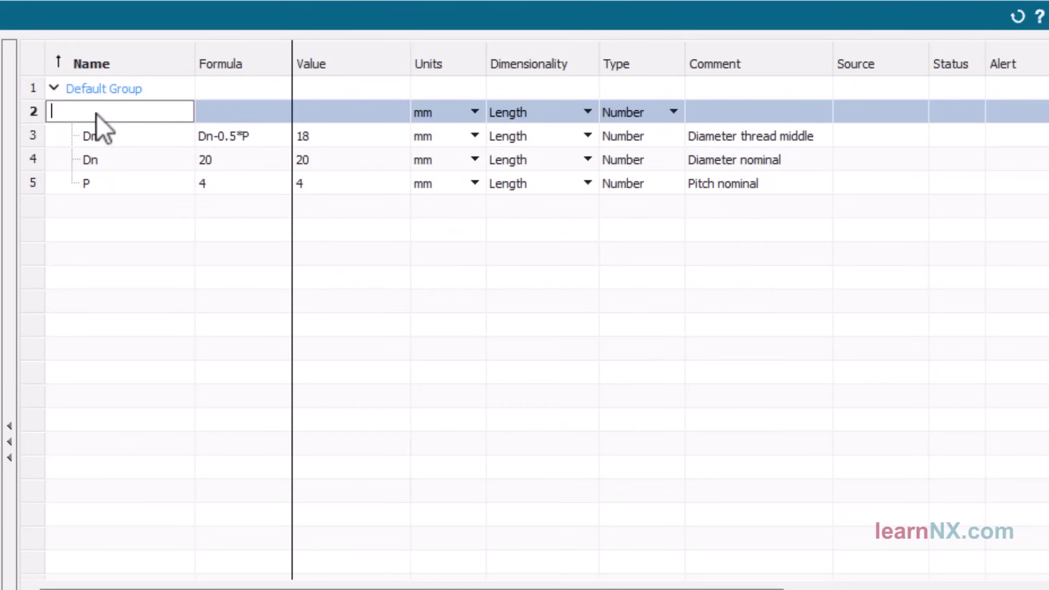
pyautogui.write('Gap')
pyautogui.press('Tab')
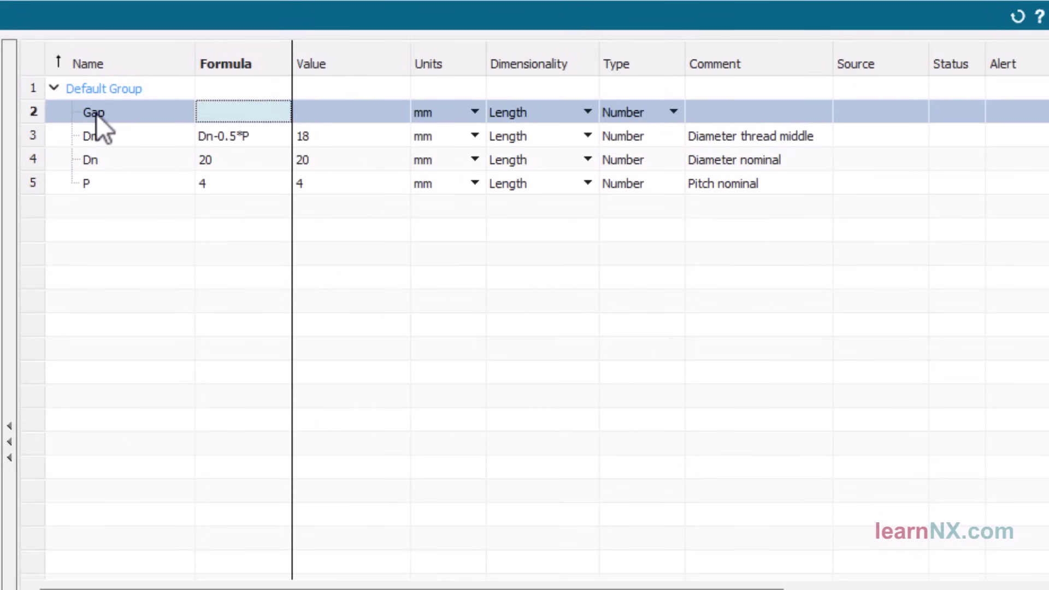
pyautogui.write('0.25')
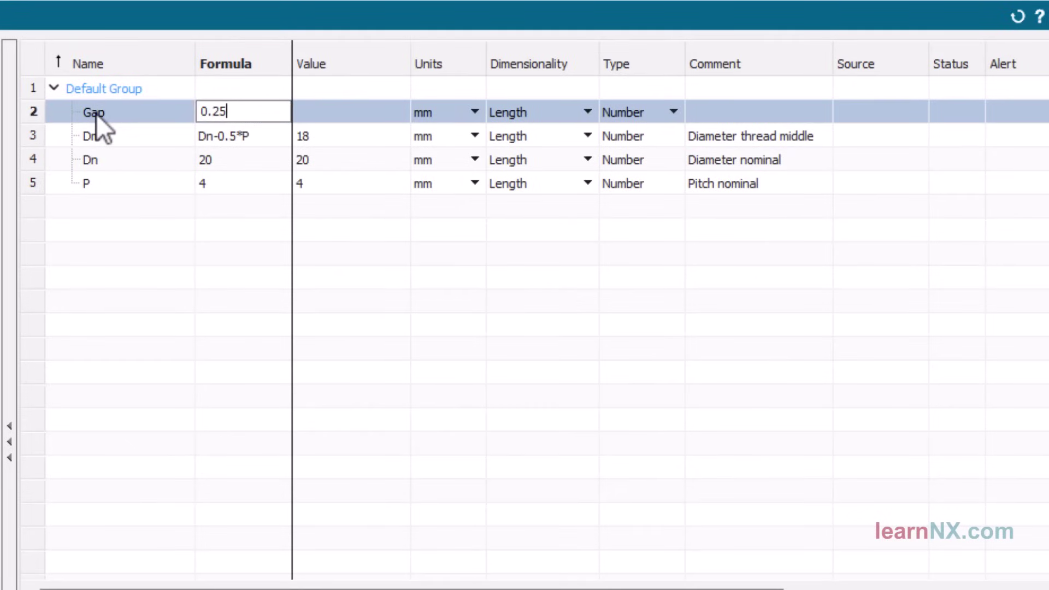
pyautogui.press('Return')
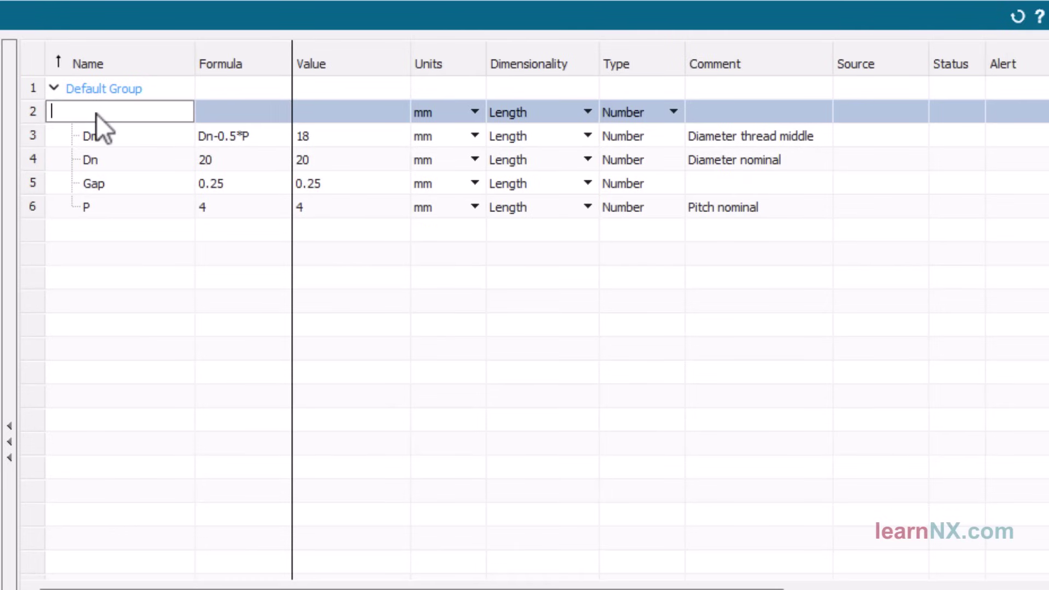
pyautogui.doubleClick(712, 183)
pyautogui.write('Gap')
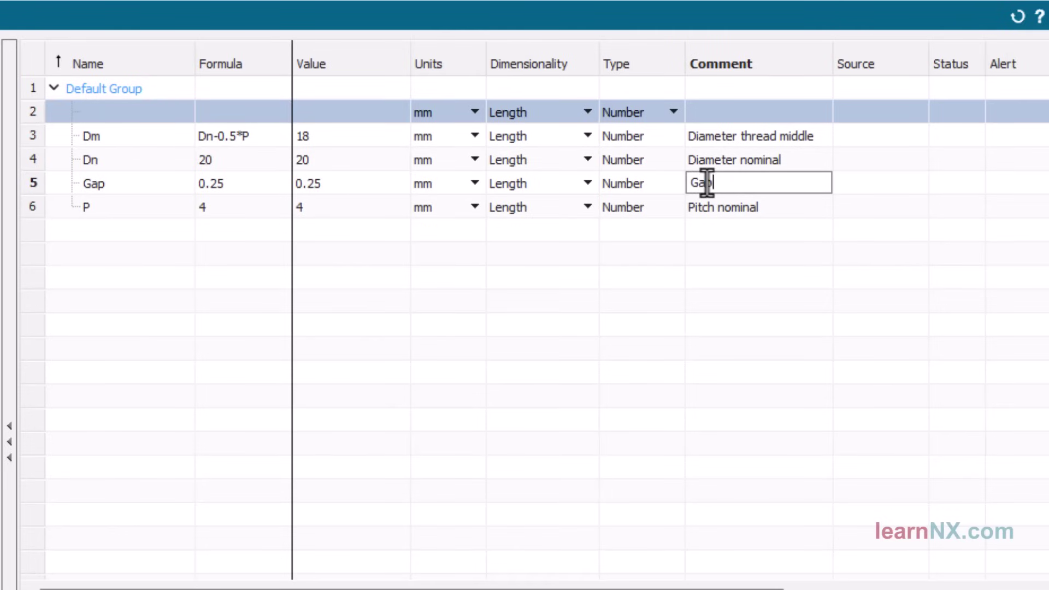
pyautogui.press('Return')
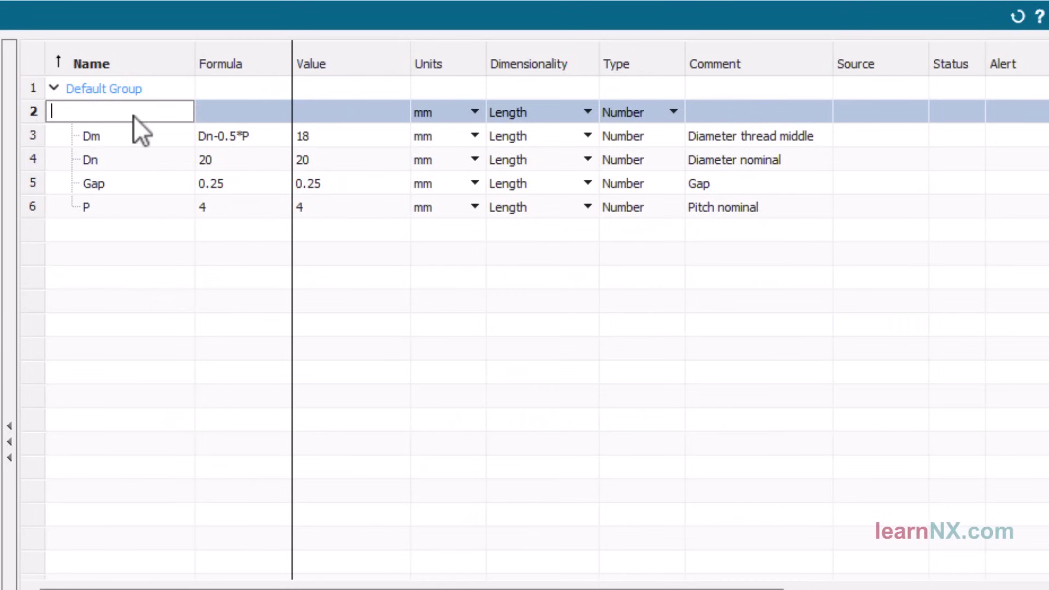
# Add expression Dh = Dn-P with the comment 'Diameter hole'.
pyautogui.write('Dh')
pyautogui.press('Return')
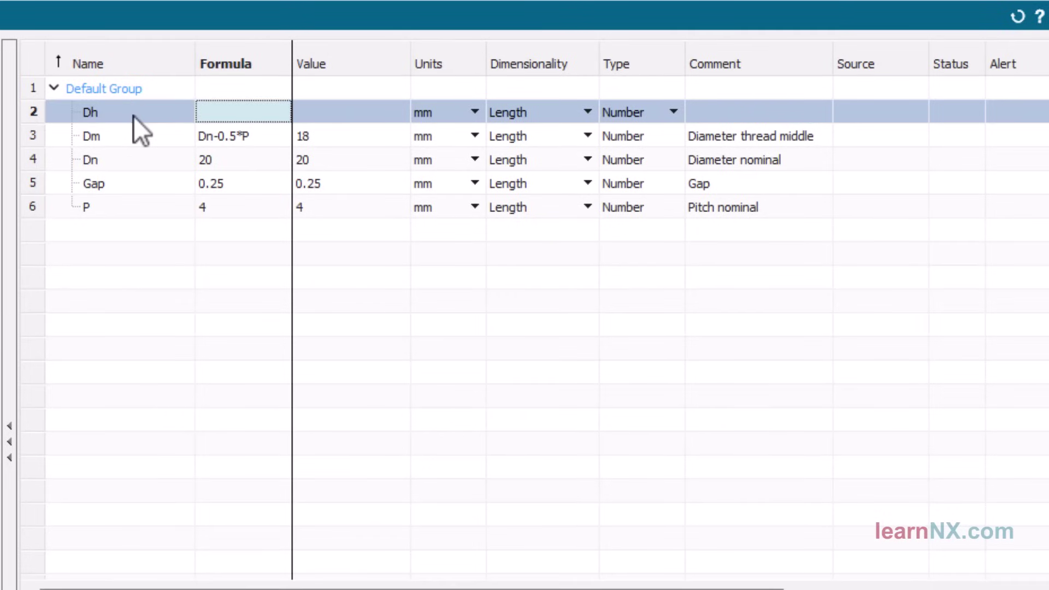
pyautogui.write('Dn')
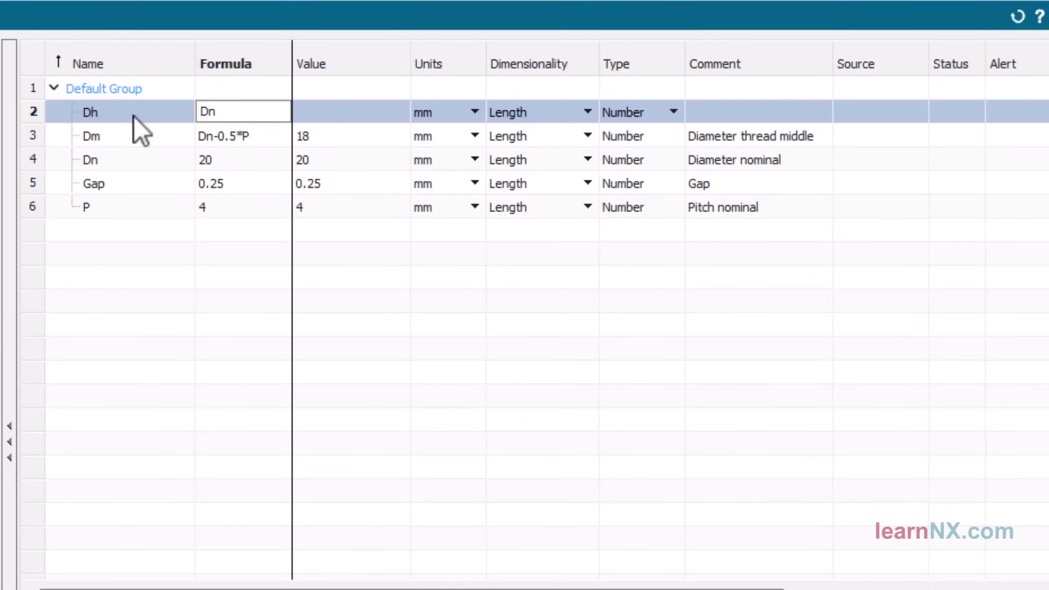
pyautogui.write('-P')
pyautogui.press('Return')
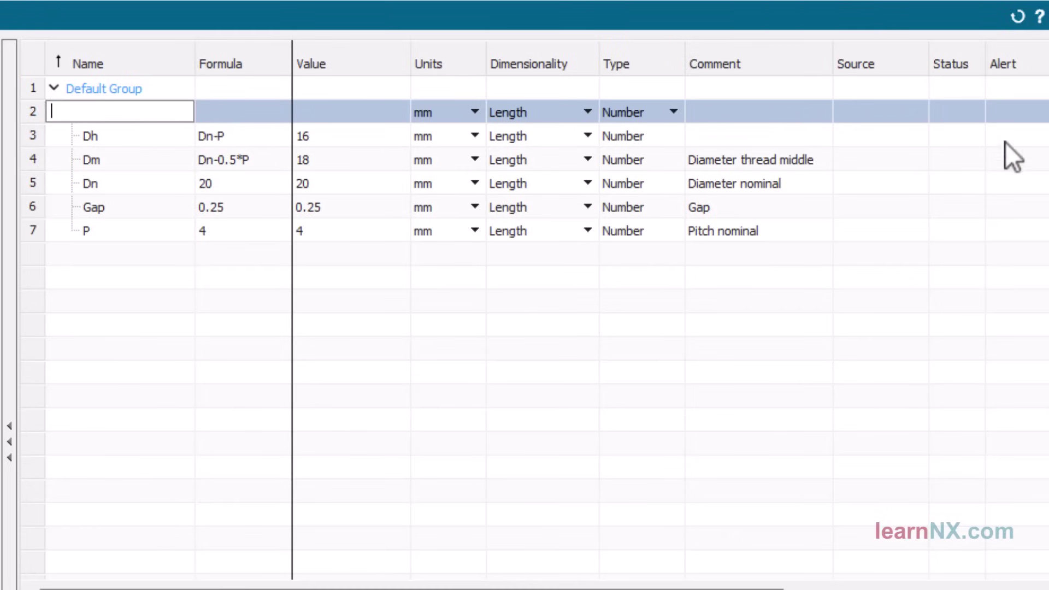
pyautogui.doubleClick(773, 141)
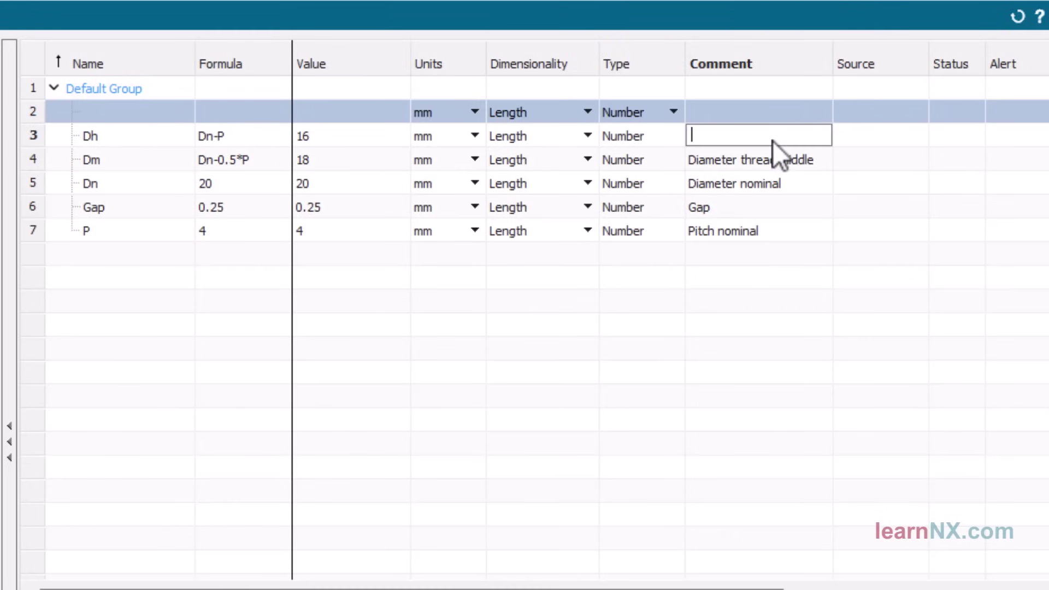
pyautogui.write('Diameter hole')
pyautogui.press('Return')
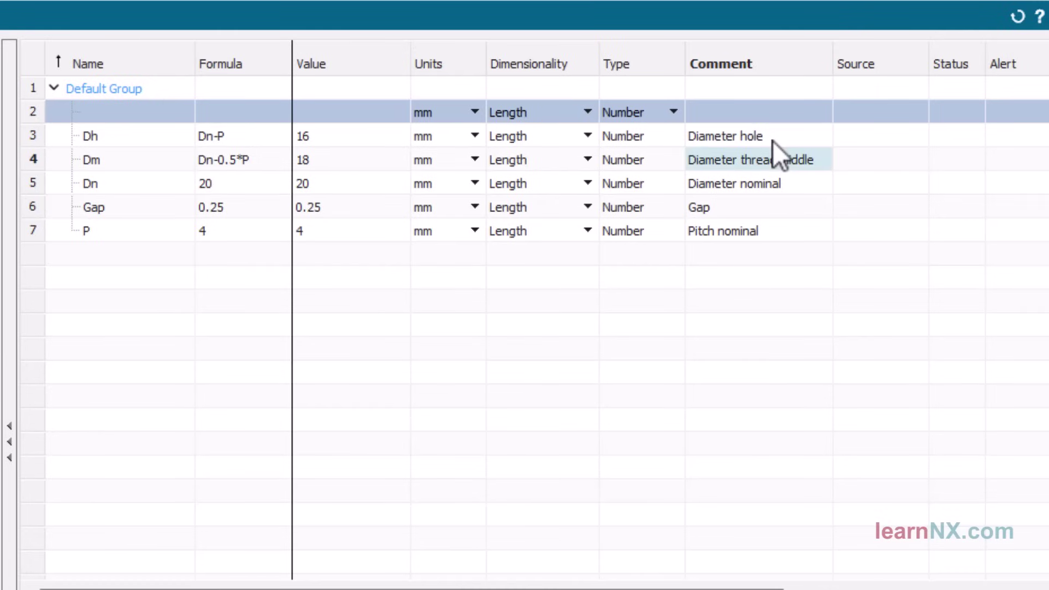
# Add unitless expression N = 3 with the comment 'Number of starts'.
pyautogui.doubleClick(164, 106)
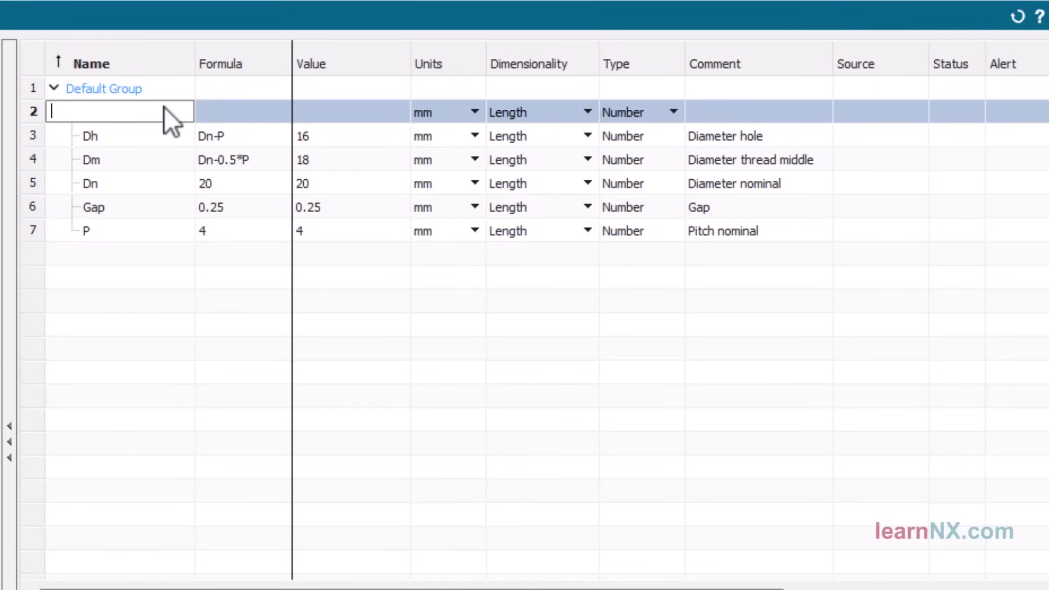
pyautogui.write('N')
pyautogui.press('Tab')
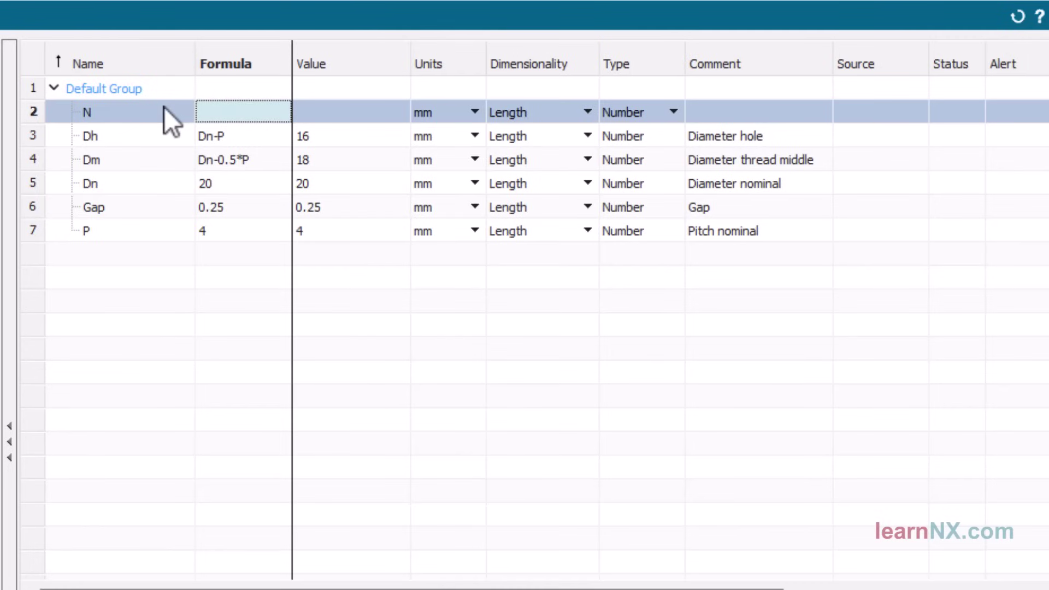
pyautogui.write('3')
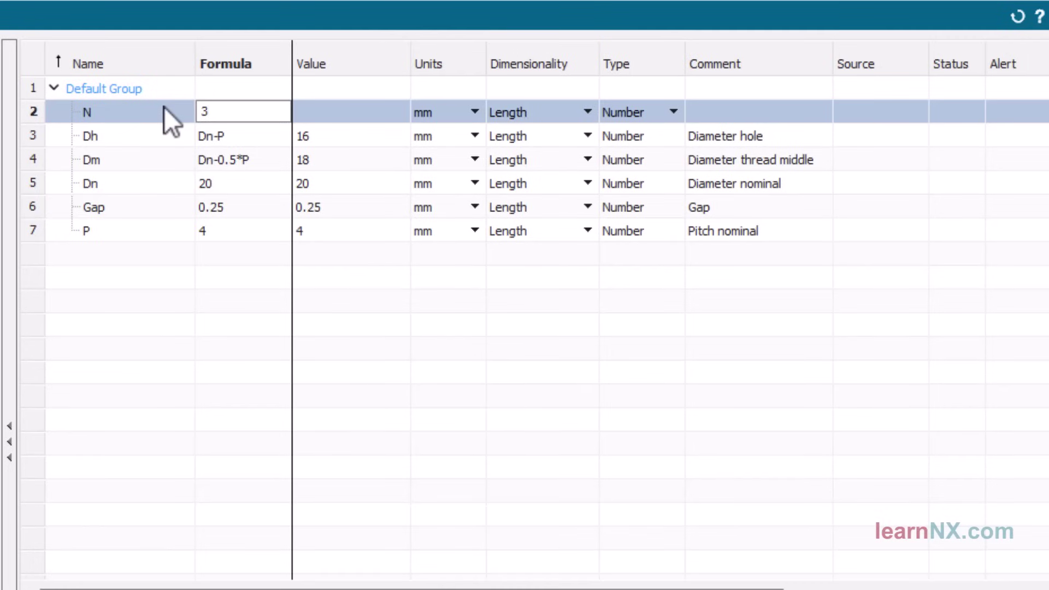
pyautogui.press('Return')
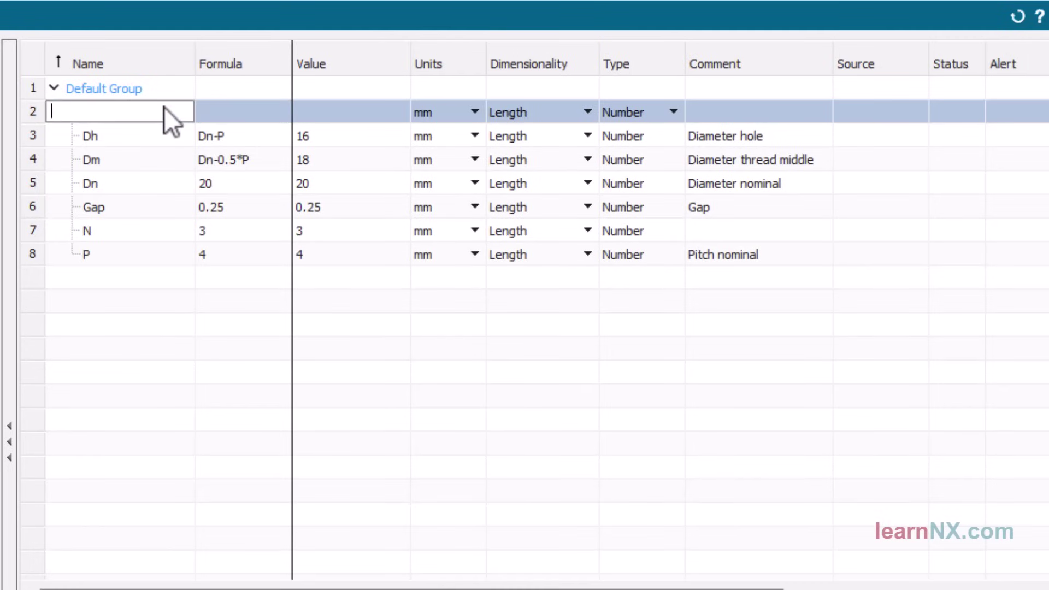
pyautogui.click(595, 233)
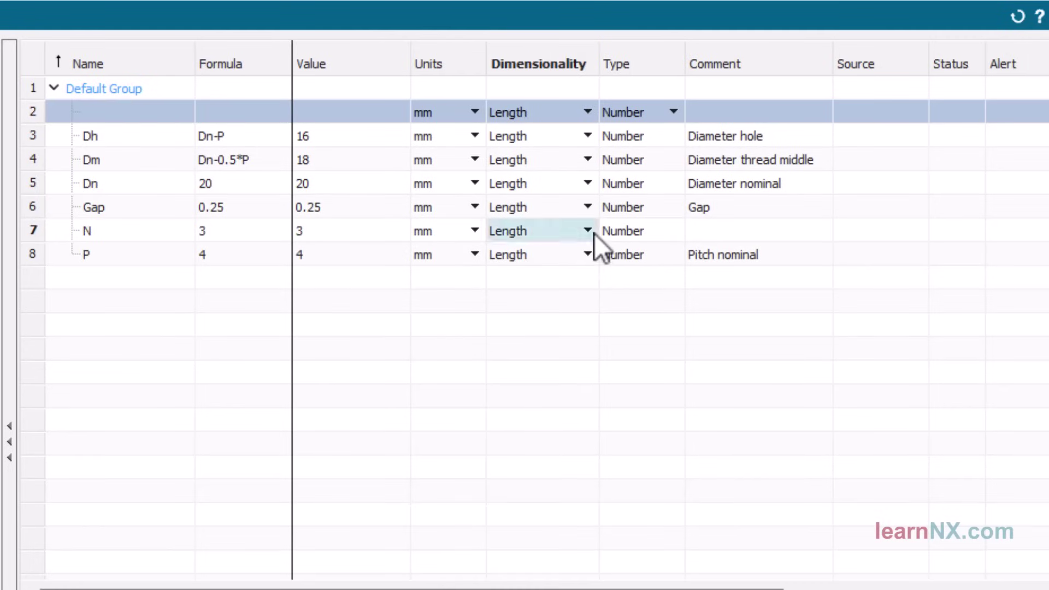
pyautogui.click(578, 253)
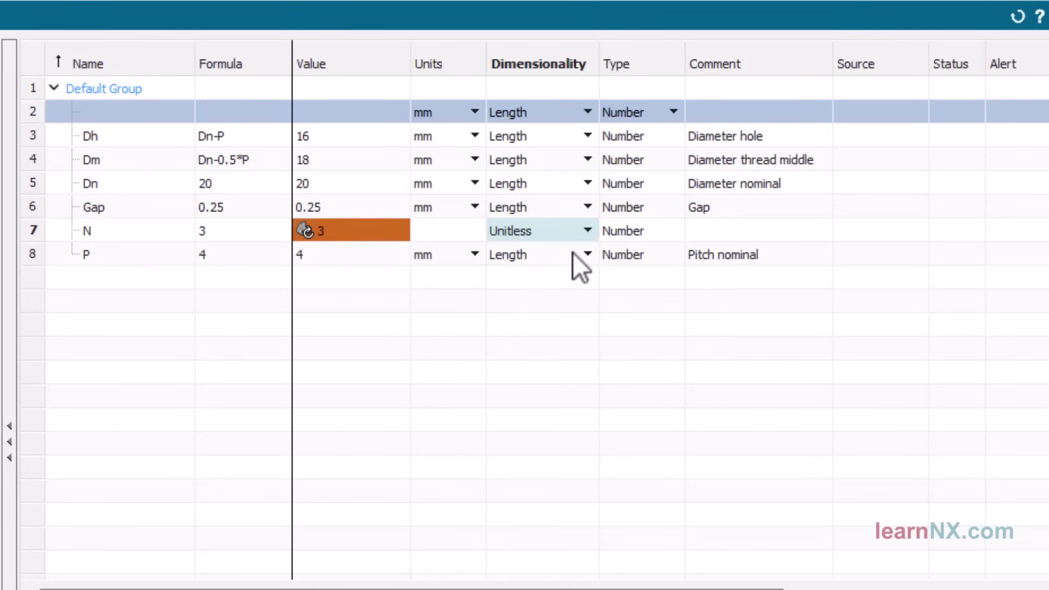
pyautogui.click(717, 232)
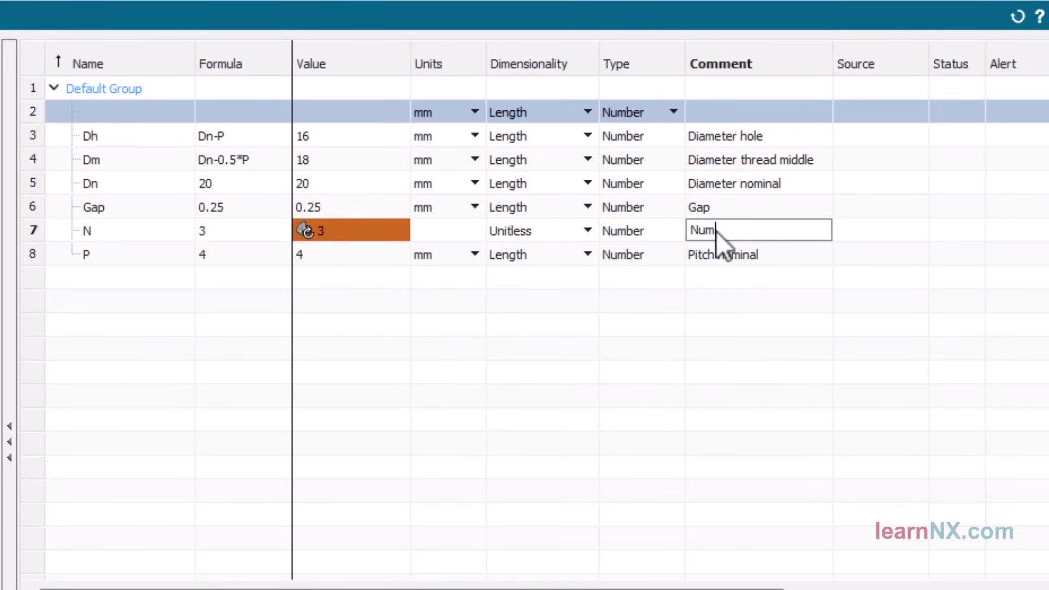
pyautogui.write('Number of starts')
pyautogui.press('Return')
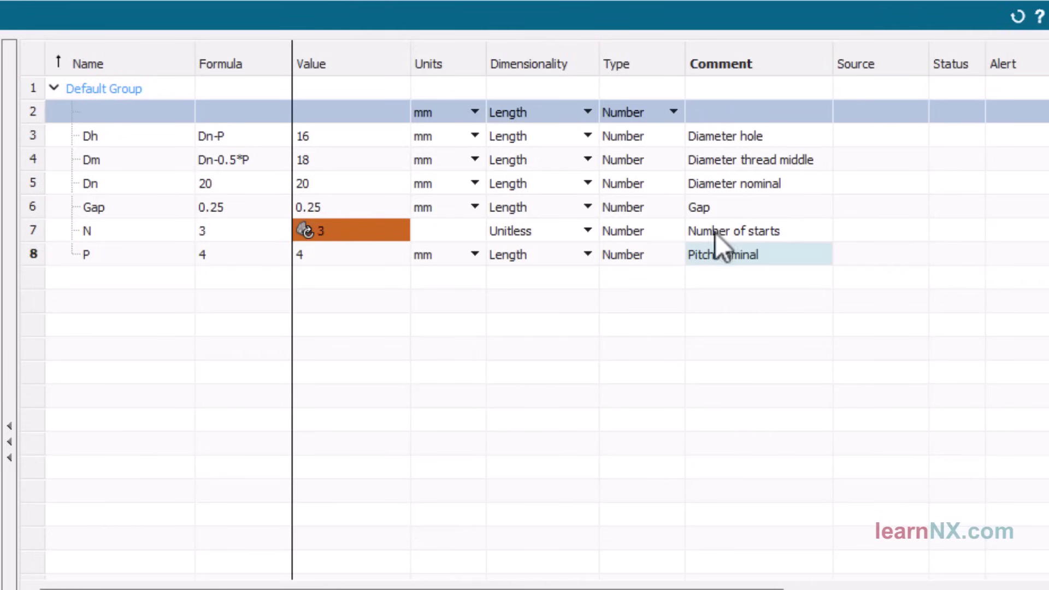
# Add expression Pe = P*N with the comment 'Pitch effective'.
pyautogui.click(112, 107)
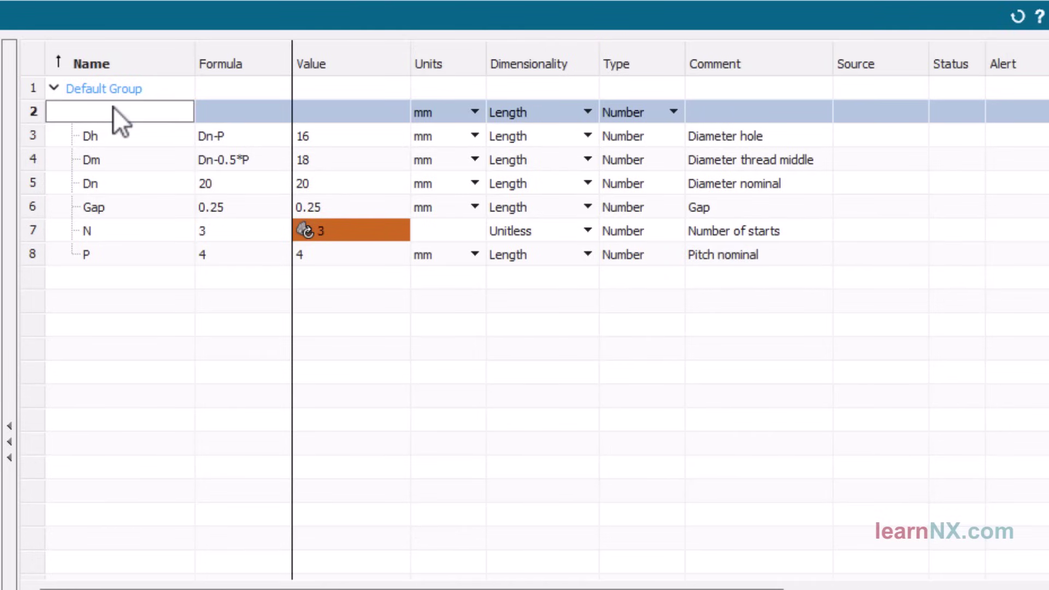
pyautogui.write('Pe')
pyautogui.press('Tab')
pyautogui.write('P')
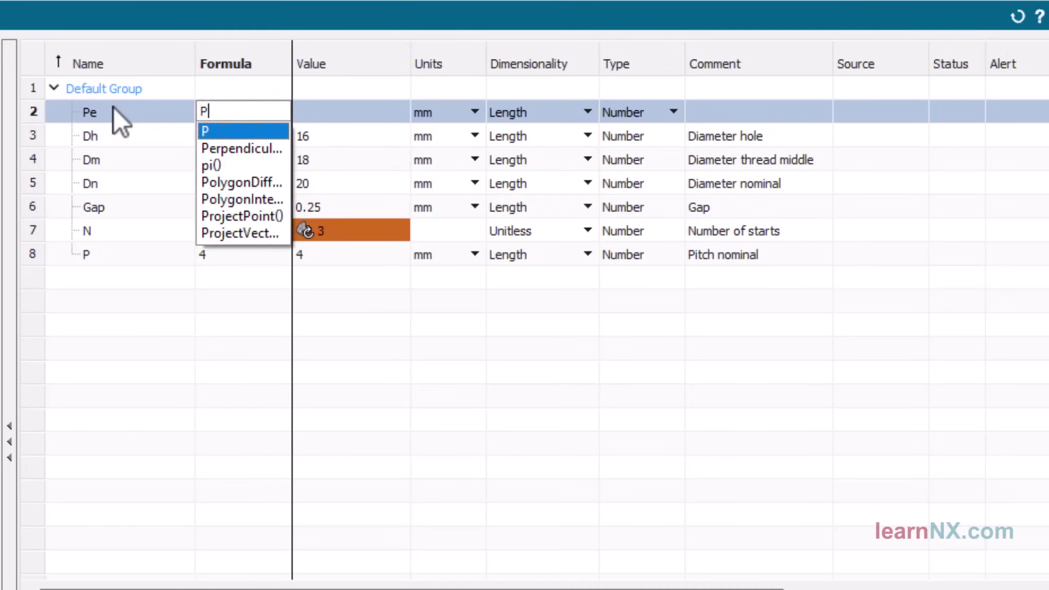
pyautogui.write('*N')
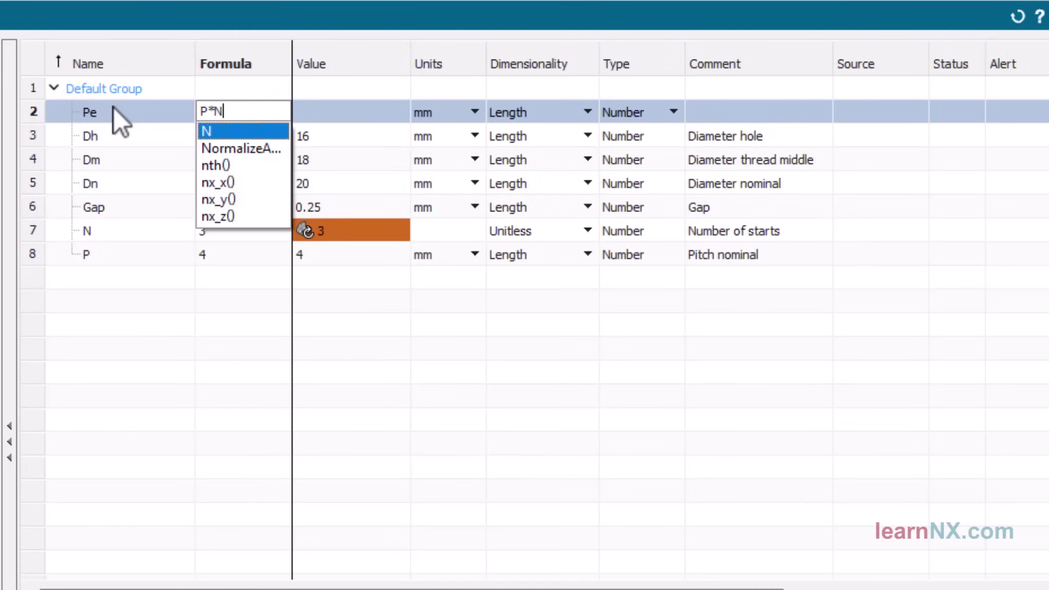
pyautogui.press('Return')
pyautogui.press('Return')
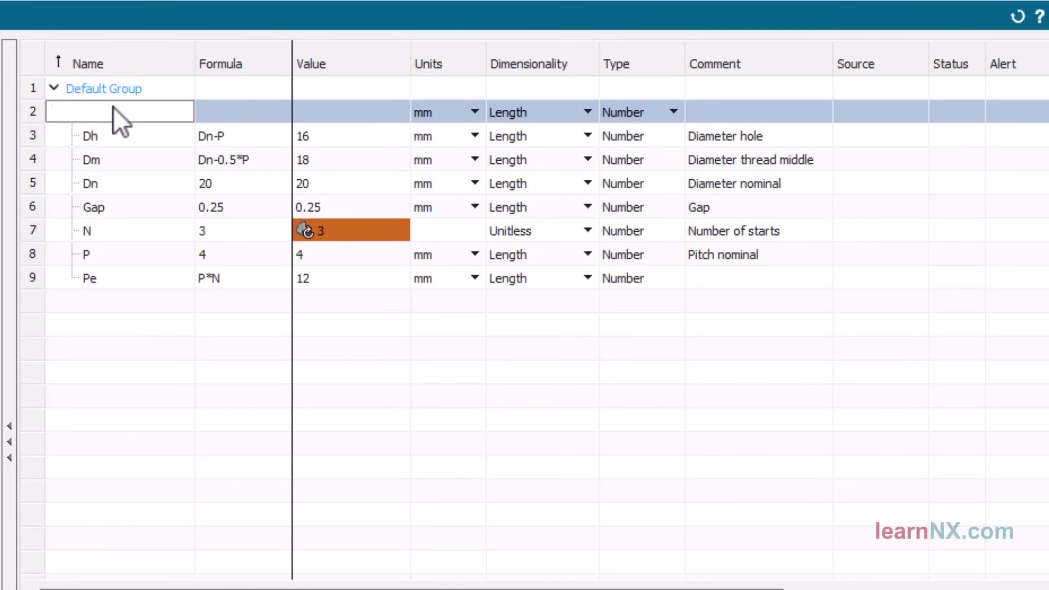
pyautogui.doubleClick(770, 280)
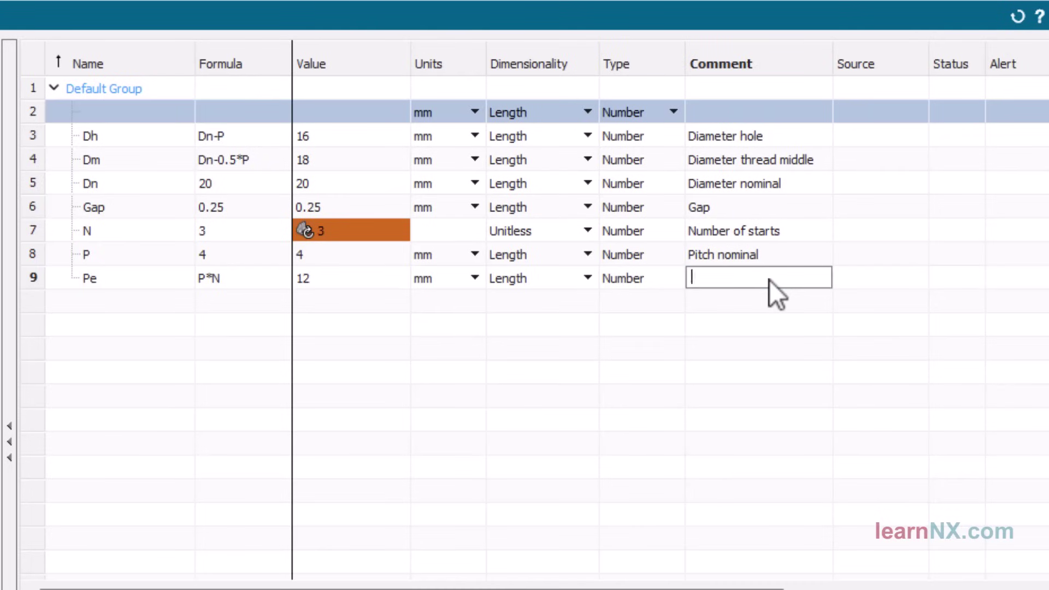
pyautogui.write('Pitch effective')
pyautogui.press('Return')
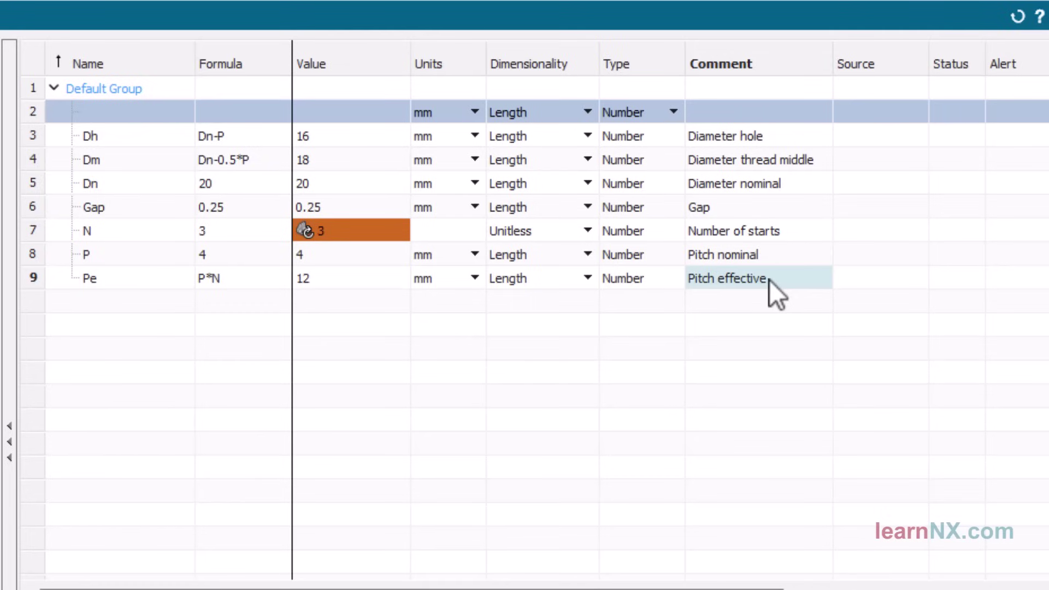
# Add expression L = 100 with the comment 'Length'.
pyautogui.doubleClick(151, 113)
pyautogui.write('L')
pyautogui.press('Tab')
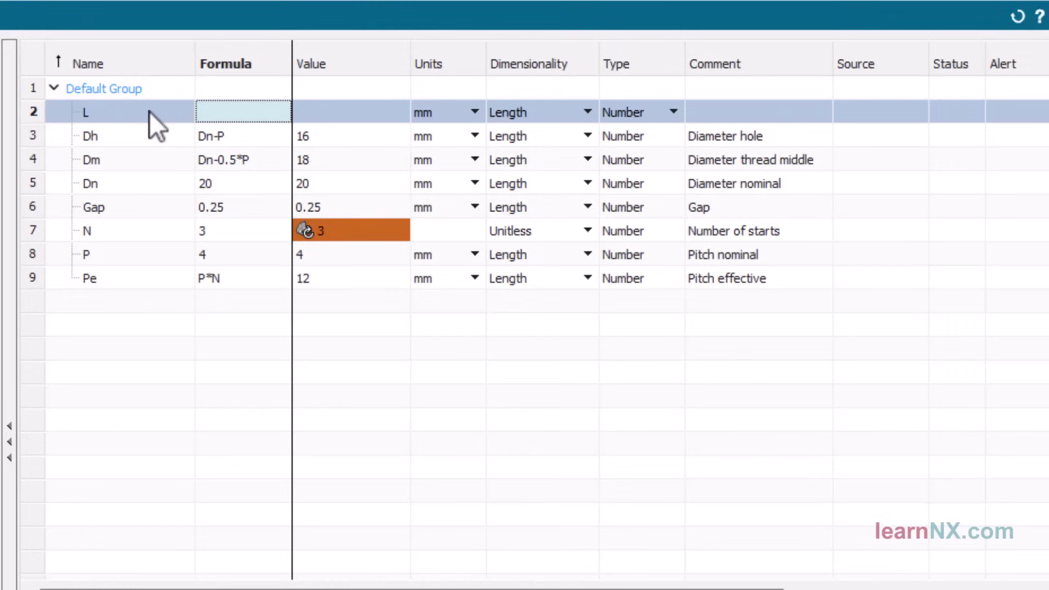
pyautogui.write('100')
pyautogui.press('Return')
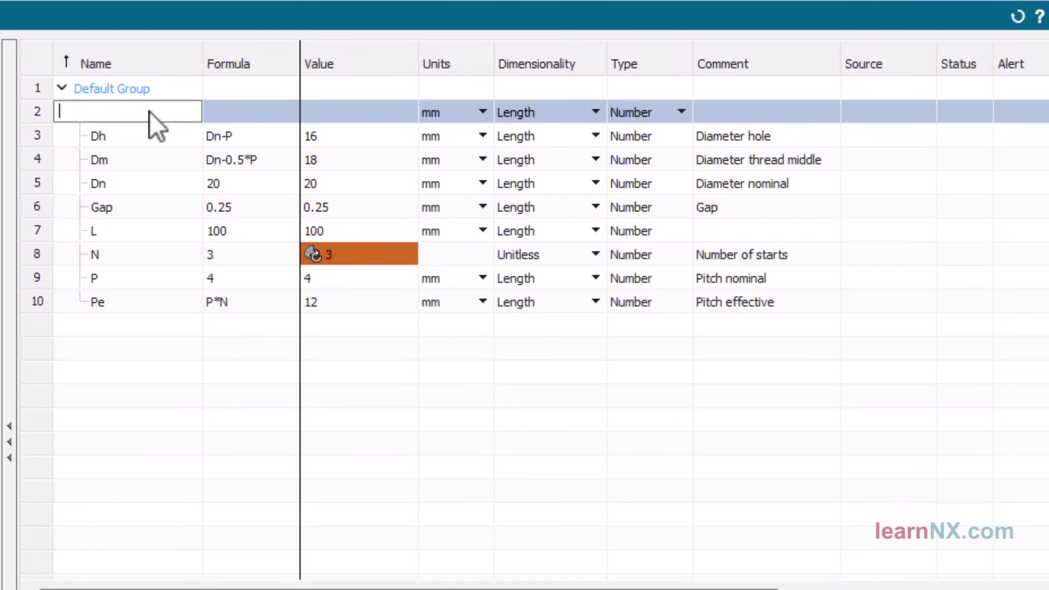
pyautogui.doubleClick(776, 238)
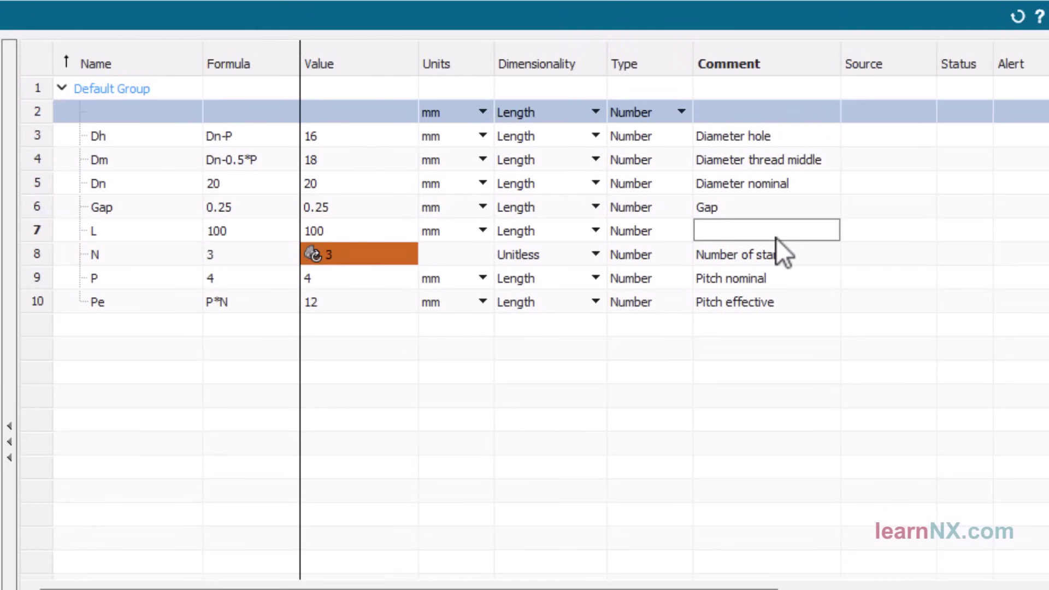
pyautogui.write('Length')
pyautogui.press('Return')
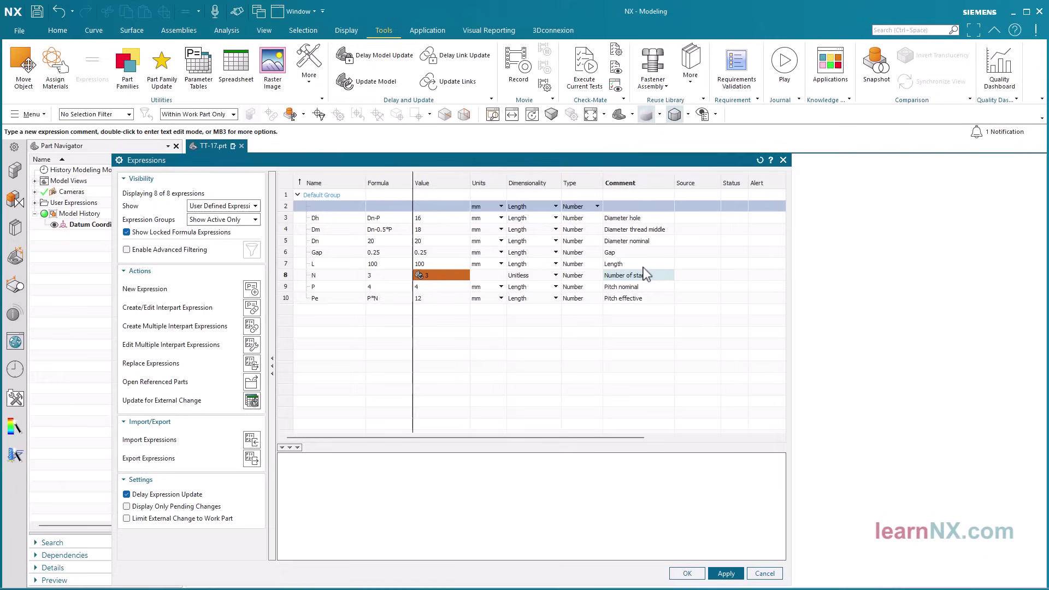
# Close Expressions, widen the Part Navigator and expand User Expressions to show their comments.
pyautogui.click(688, 572)
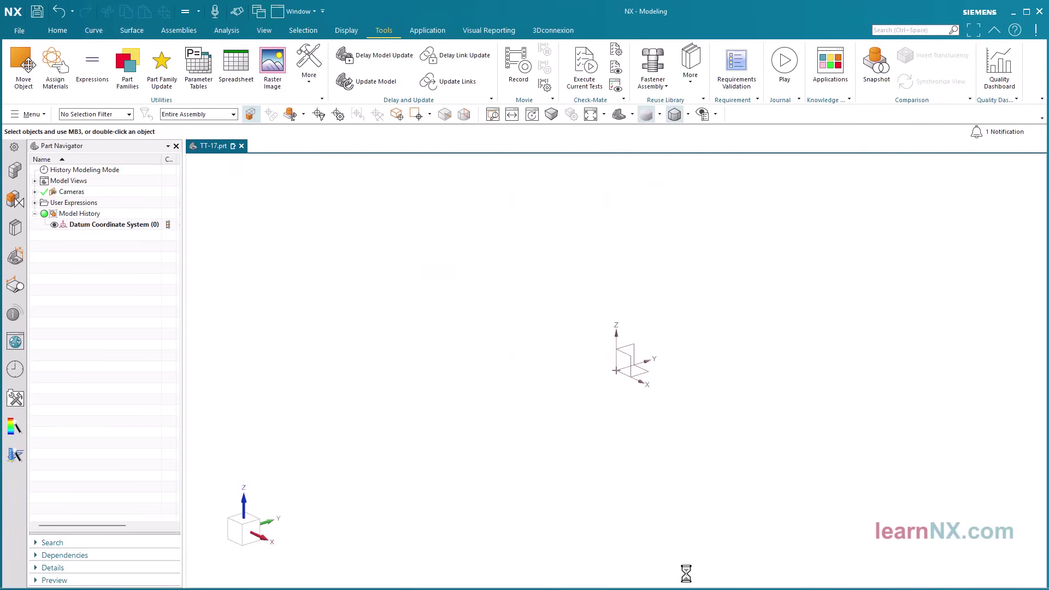
pyautogui.moveTo(190, 291); pyautogui.dragTo(258, 291)
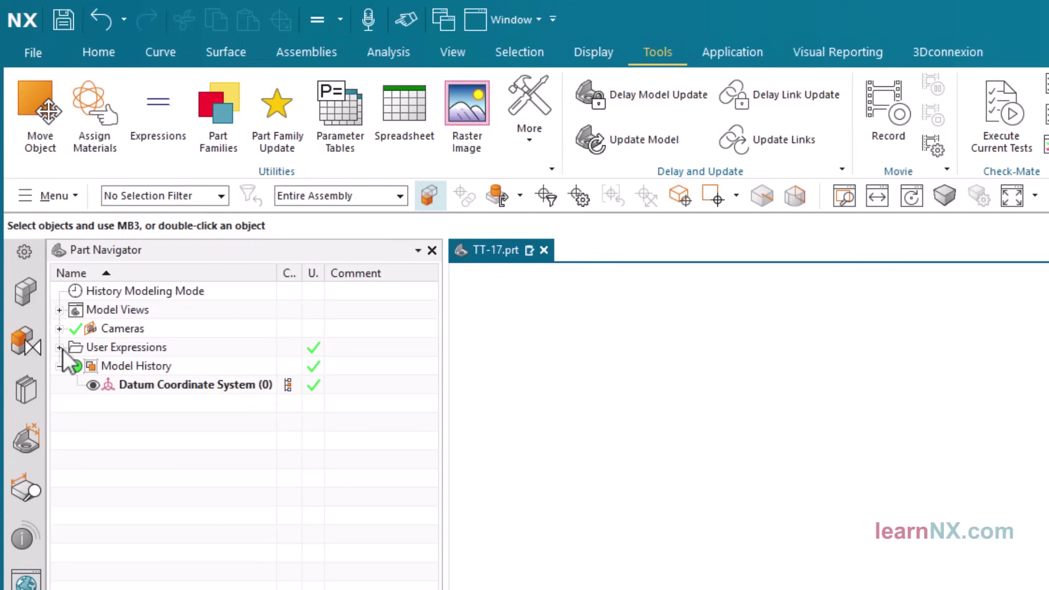
pyautogui.click(59, 347)
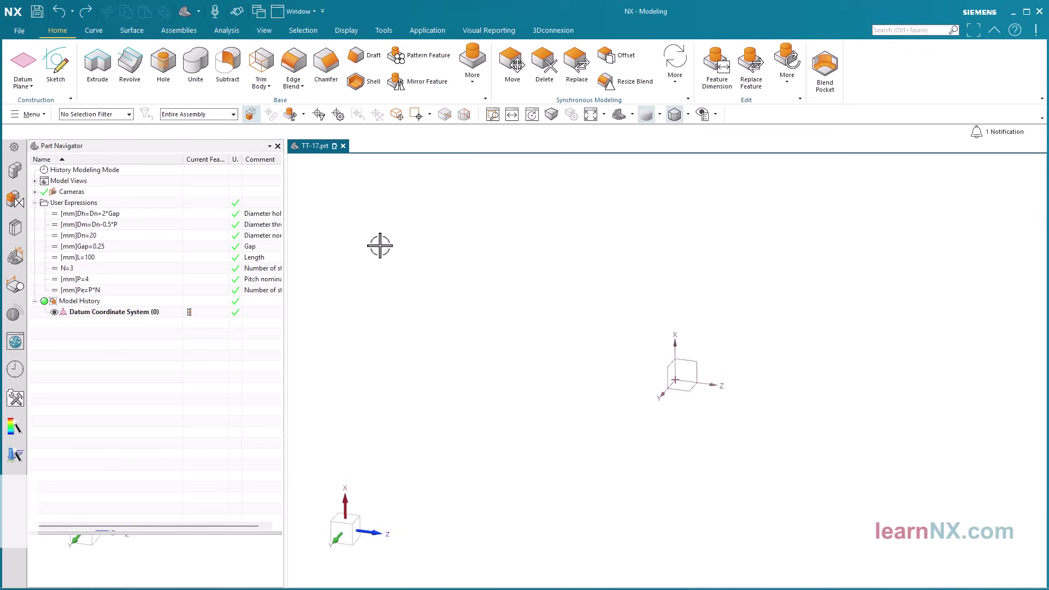
# Create a sketch on the XY plane with reversed normal and Z axis as horizontal reference.
pyautogui.click(57, 62)
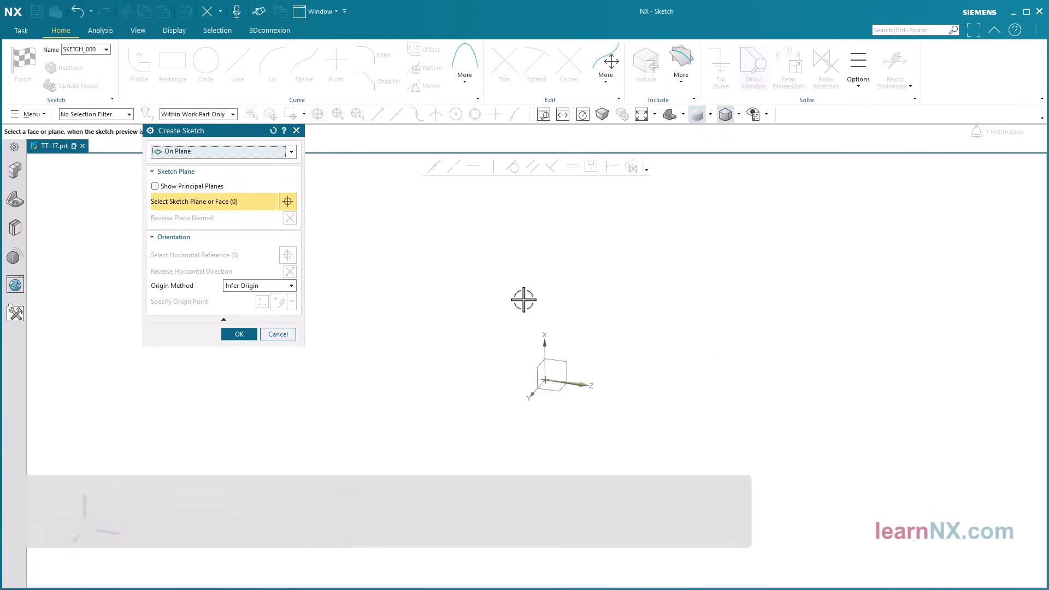
pyautogui.click(557, 362)
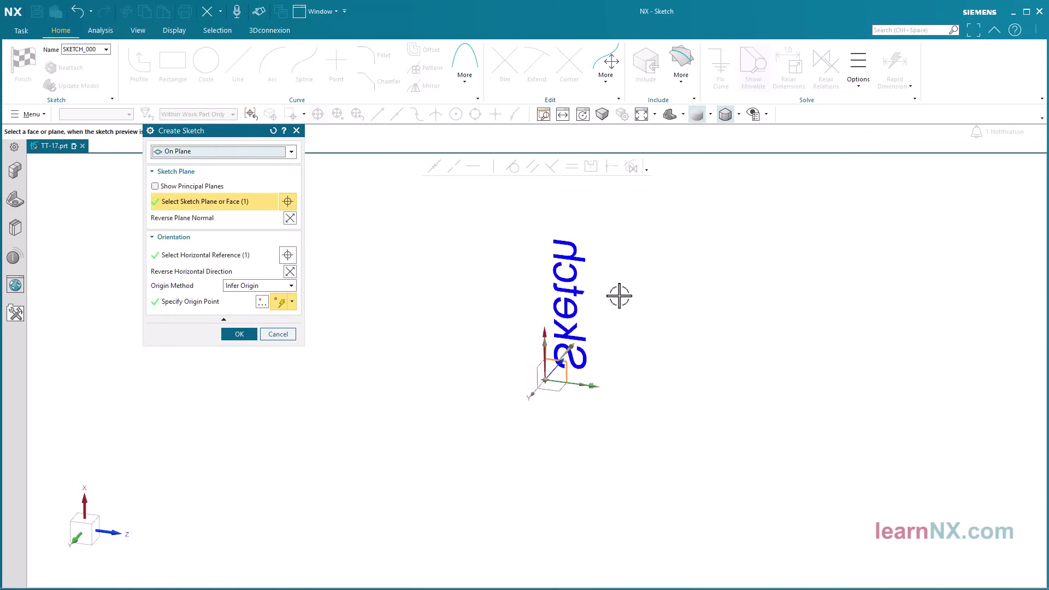
pyautogui.click(290, 218)
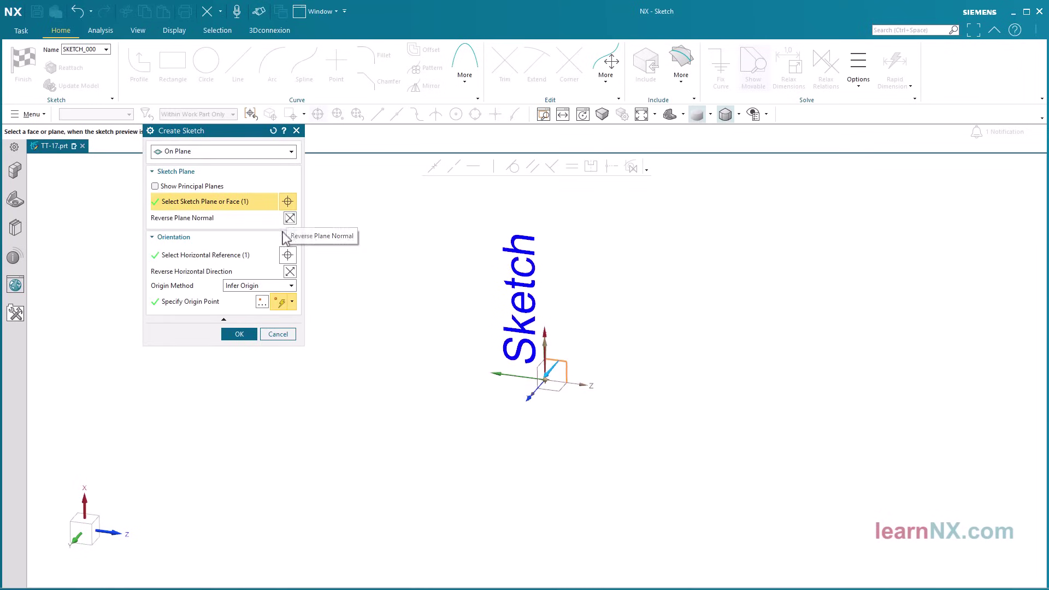
pyautogui.click(251, 261)
pyautogui.click(582, 387)
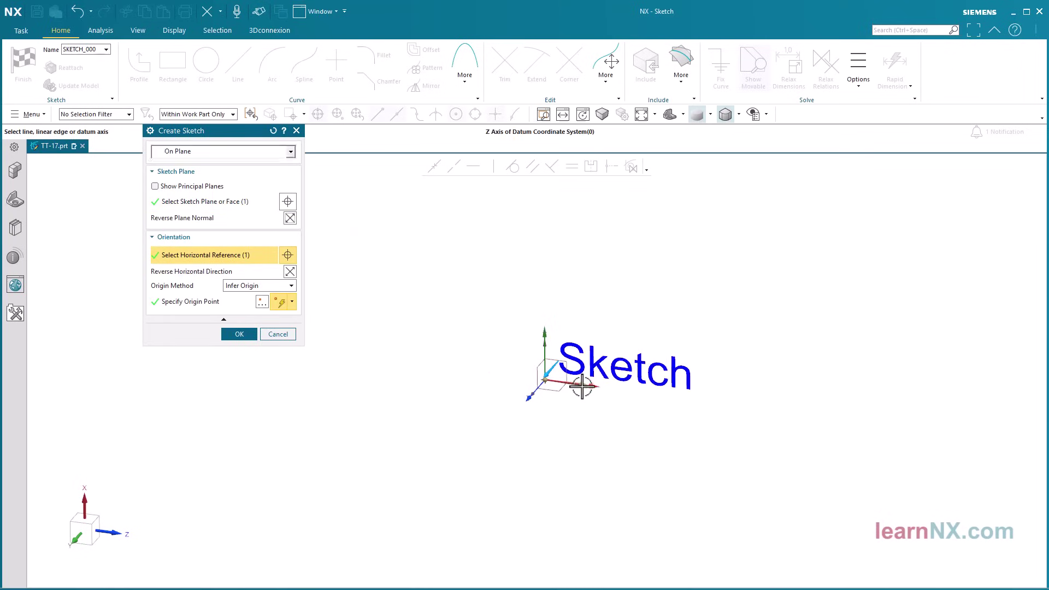
pyautogui.click(240, 335)
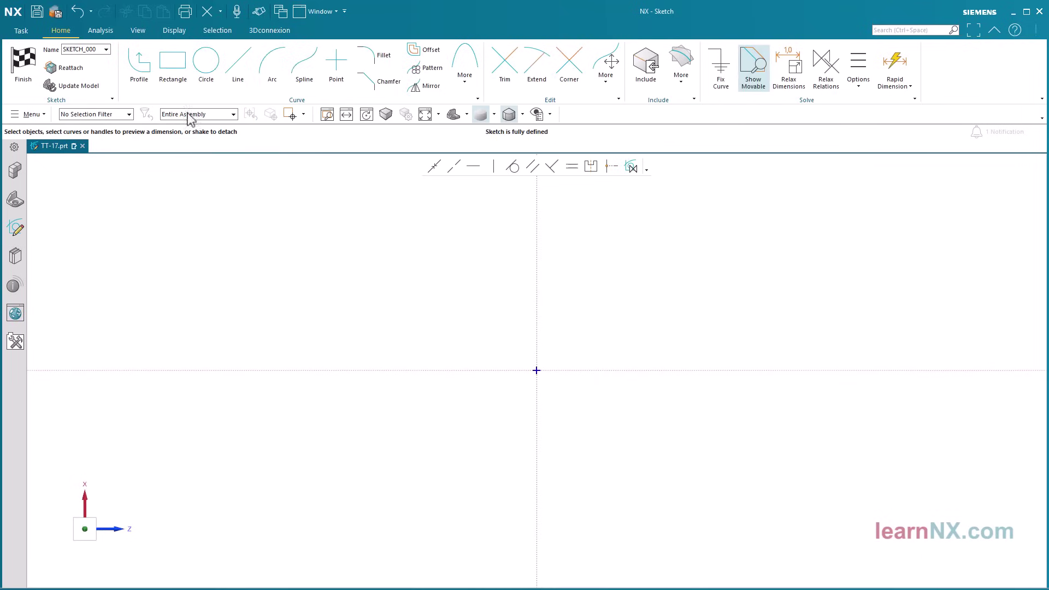
# Draw a closed stepped half-profile from the origin, with a chamfered drop and a taller head section.
pyautogui.click(140, 68)
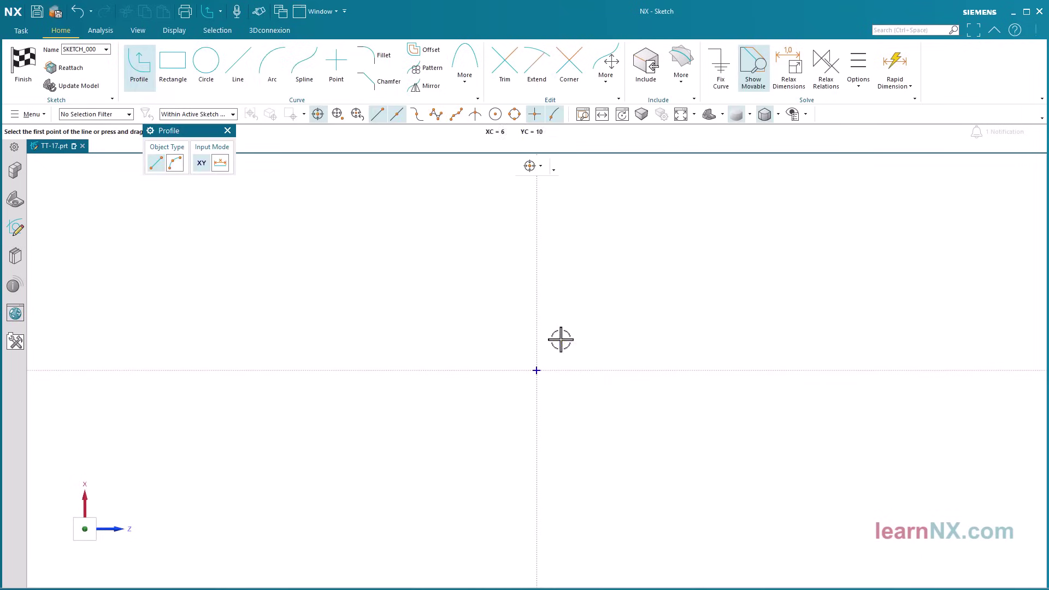
pyautogui.click(537, 370)
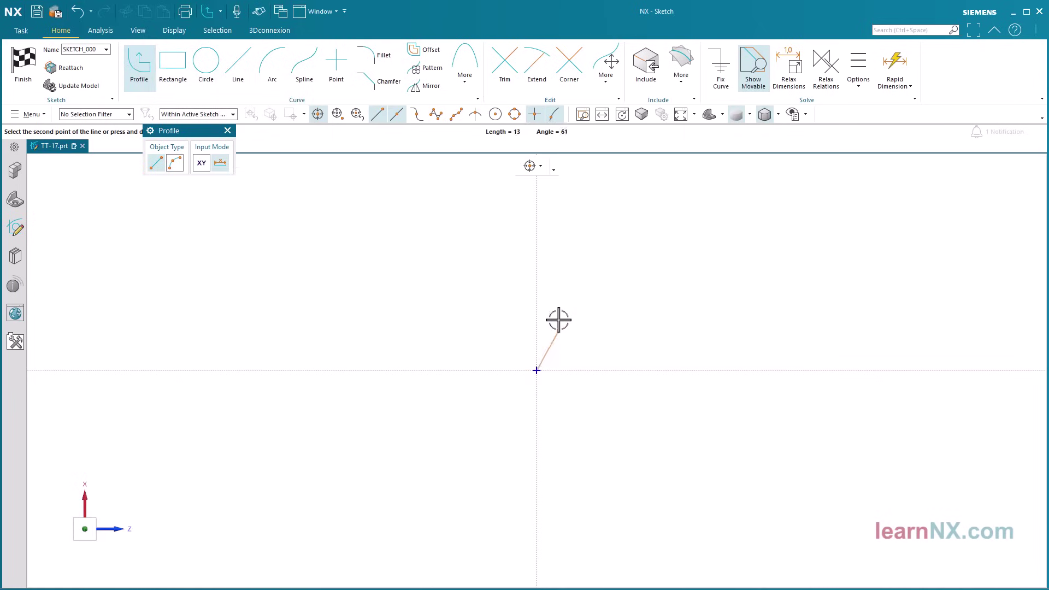
pyautogui.click(536, 293)
pyautogui.click(755, 293)
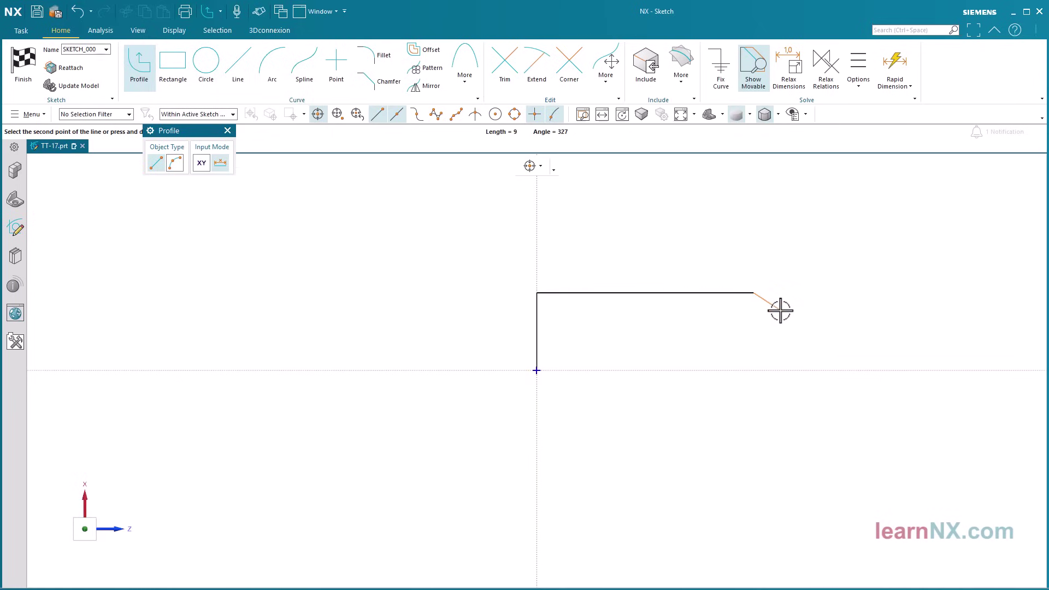
pyautogui.click(779, 310)
pyautogui.click(840, 309)
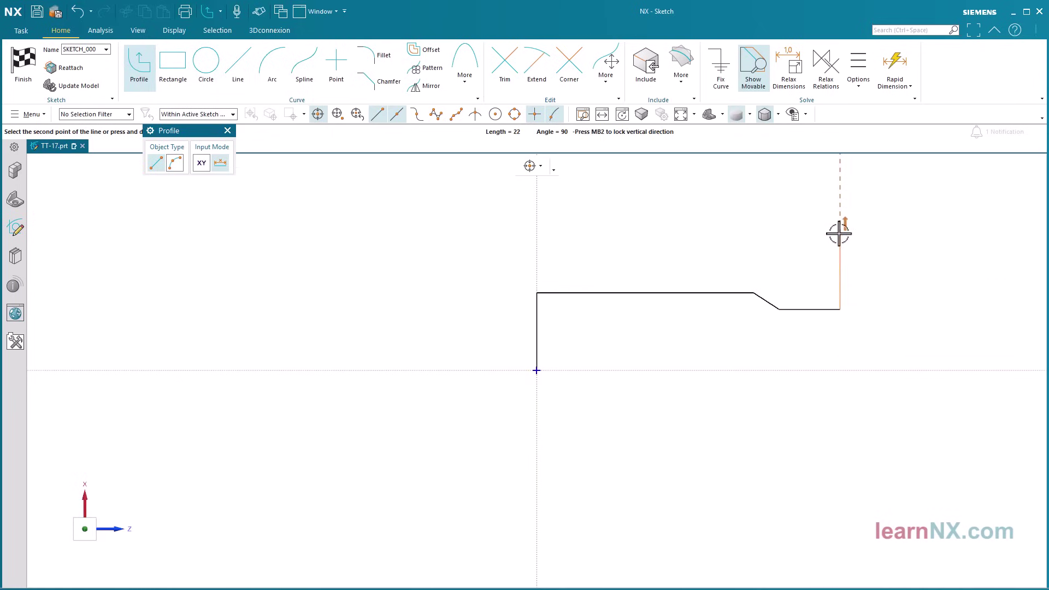
pyautogui.click(840, 235)
pyautogui.click(884, 235)
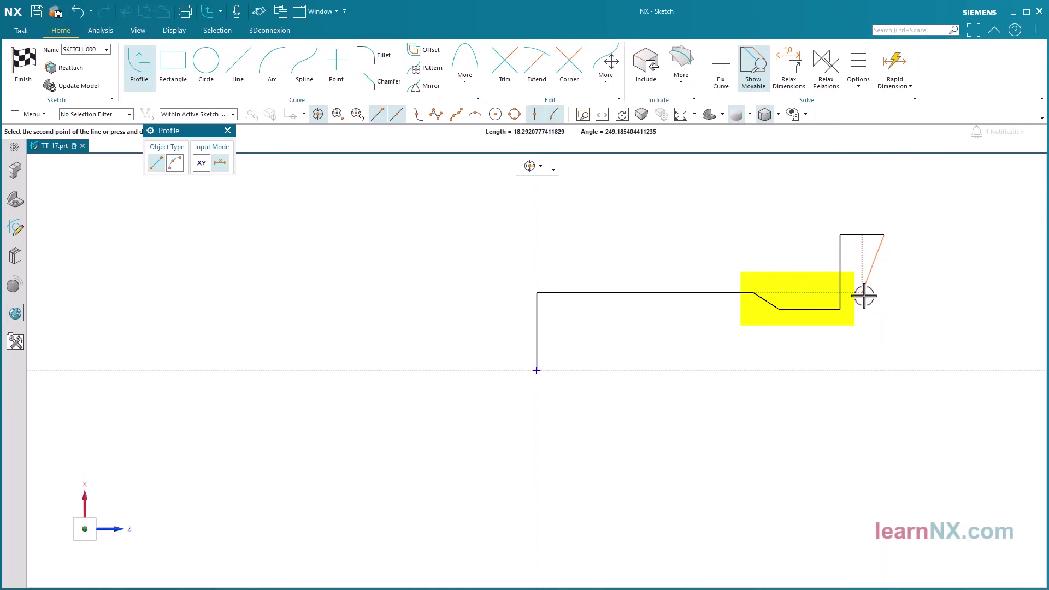
pyautogui.click(884, 371)
pyautogui.click(537, 371)
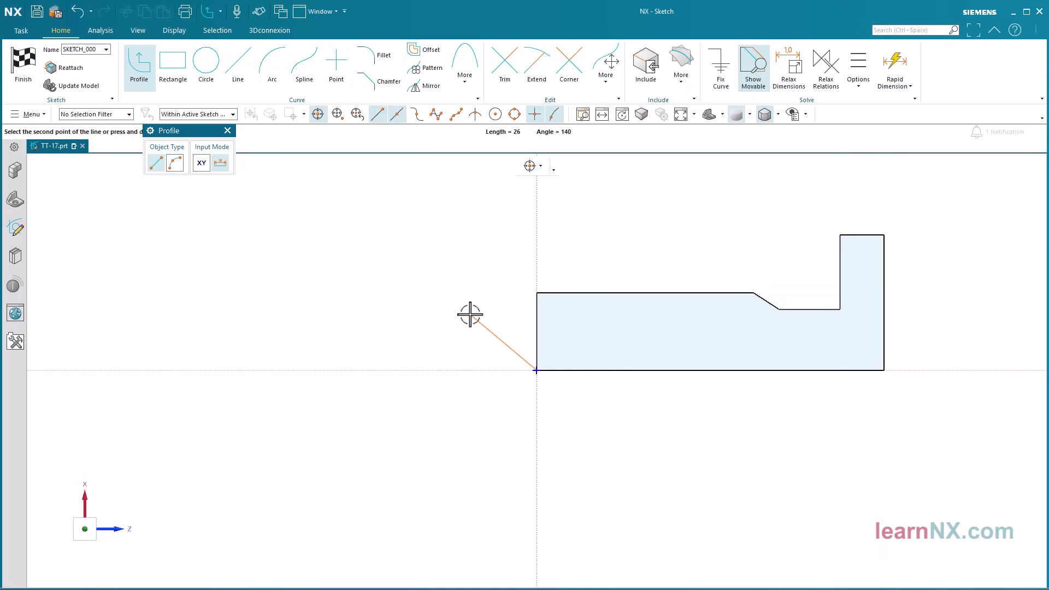
pyautogui.press('Escape')
pyautogui.press('Escape')
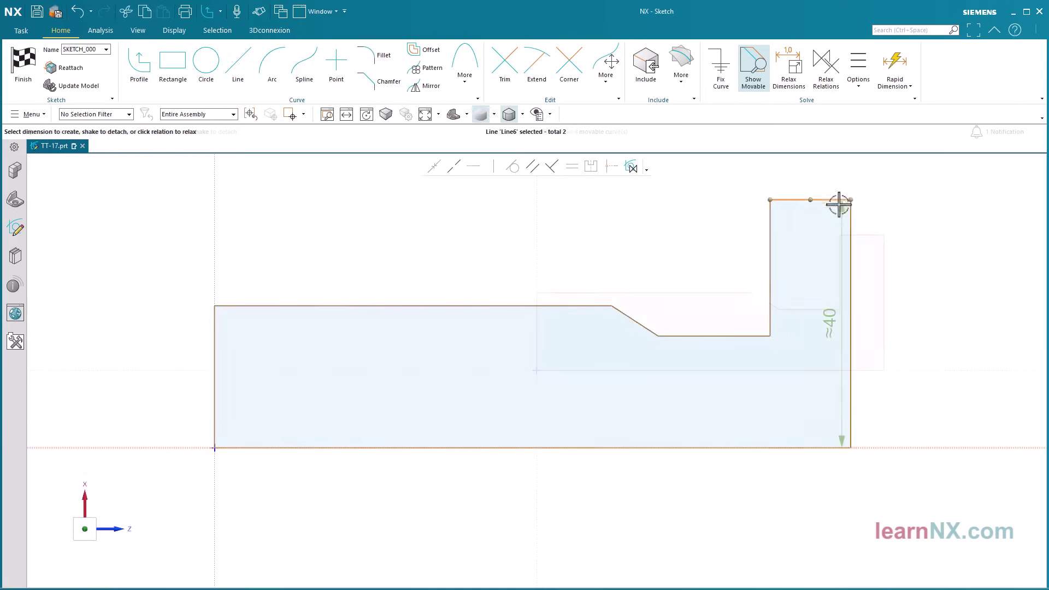
# Change the right edge's height dimension to 20 and scale the whole sketch to match.
pyautogui.click(829, 319)
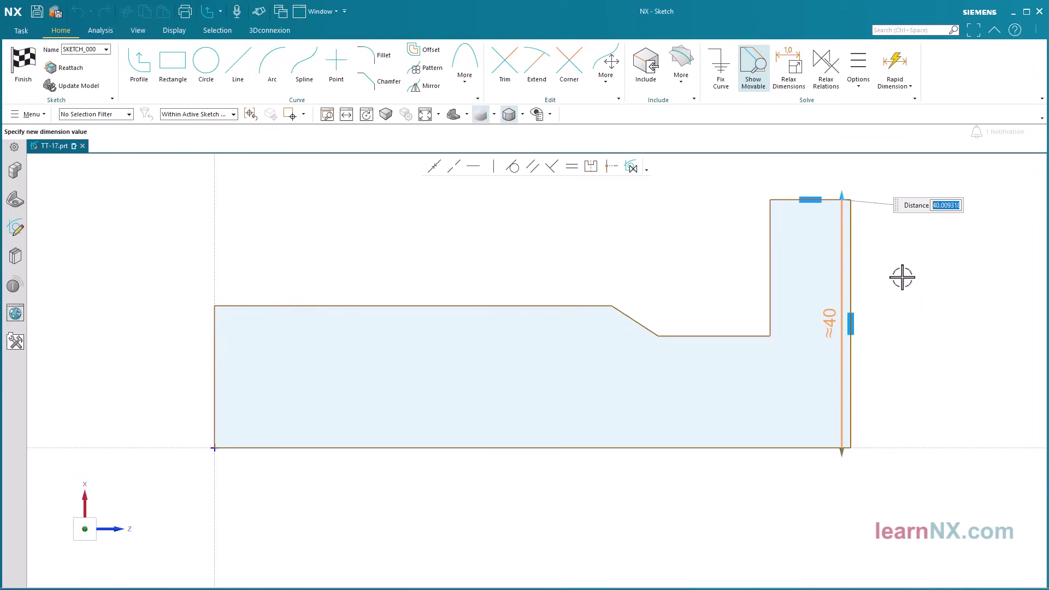
pyautogui.write('20')
pyautogui.press('Return')
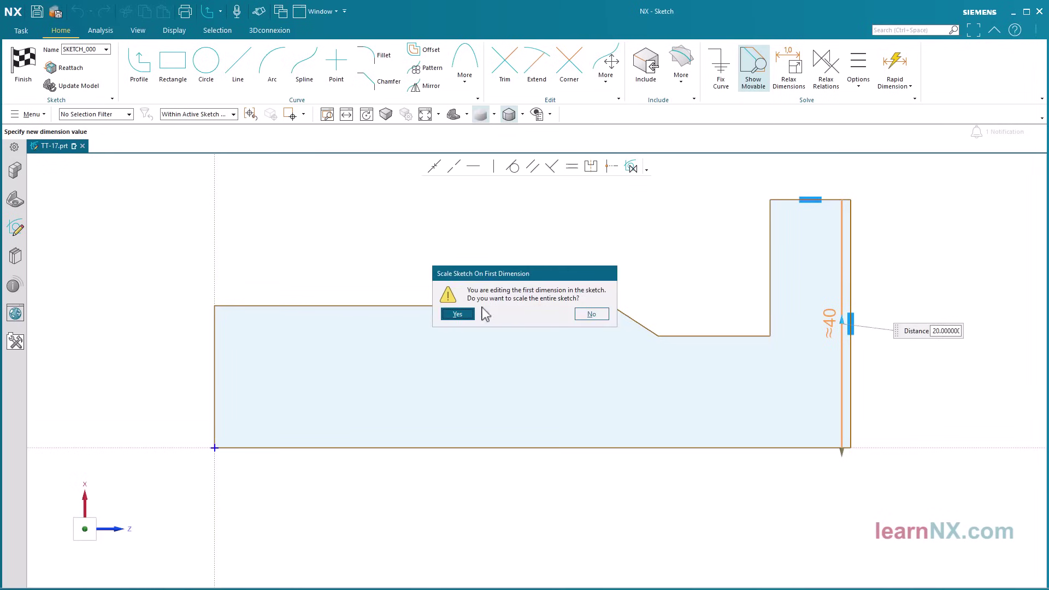
pyautogui.click(459, 315)
pyautogui.press('Escape')
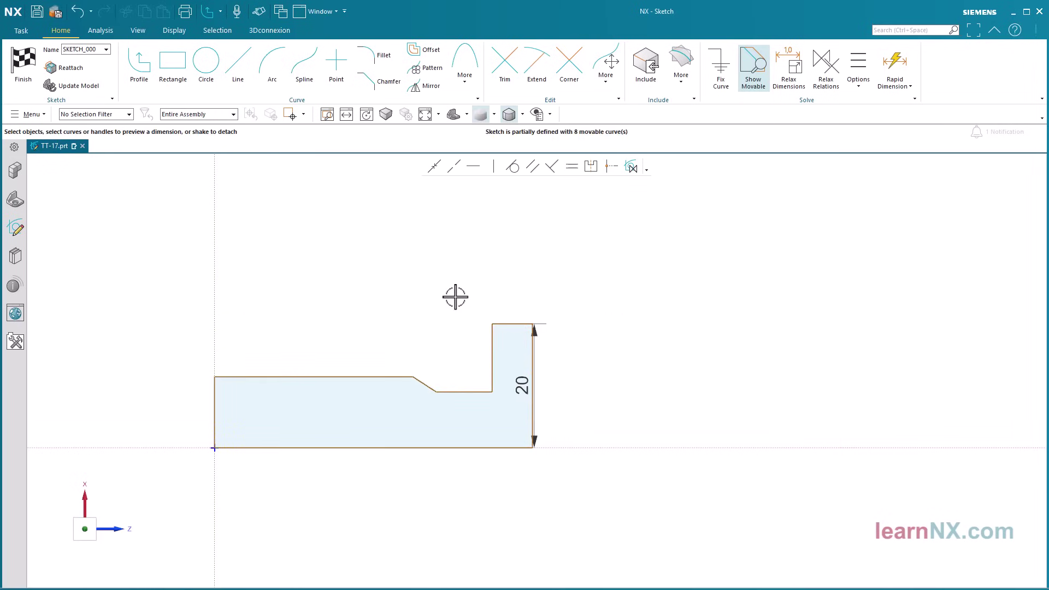
# Move the 20 dimension beside the shape and convert it to a Ø40 half-diameter dimension.
pyautogui.moveTo(521, 381); pyautogui.dragTo(570, 392)
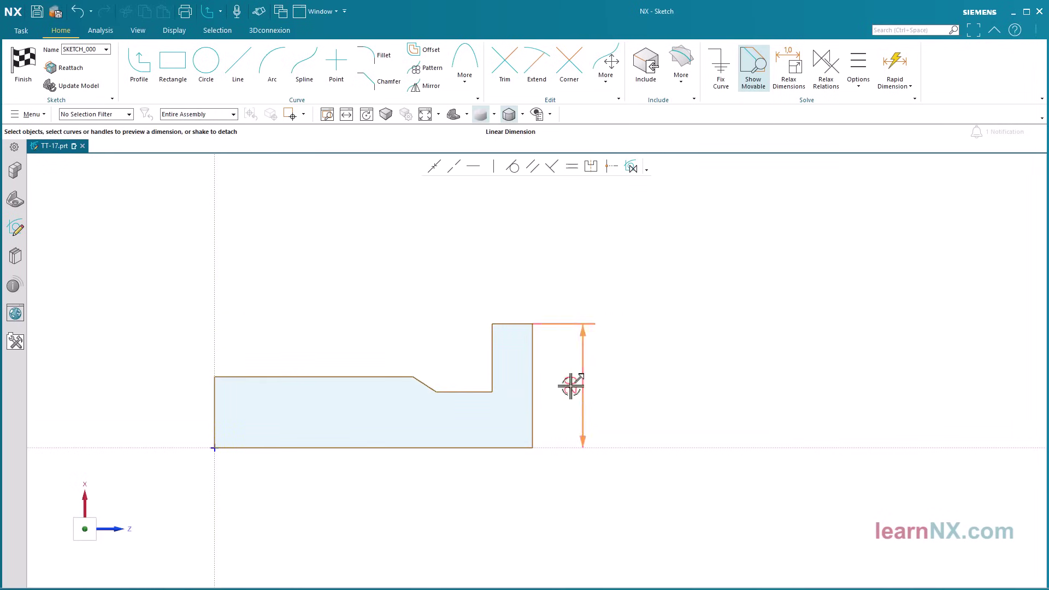
pyautogui.rightClick(569, 388)
pyautogui.click(626, 335)
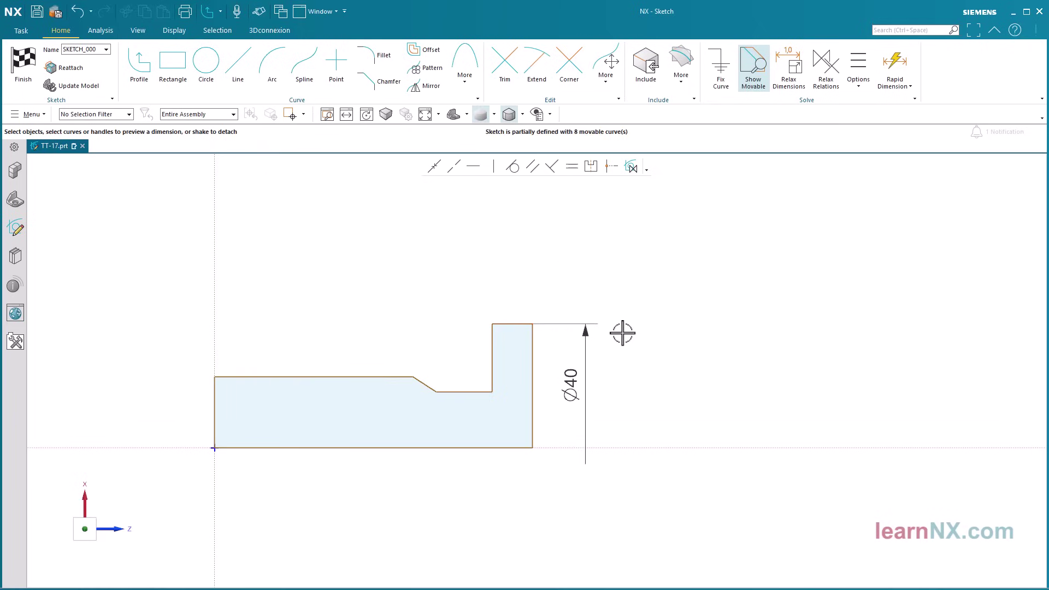
pyautogui.hotkey('ctrl', 'f')
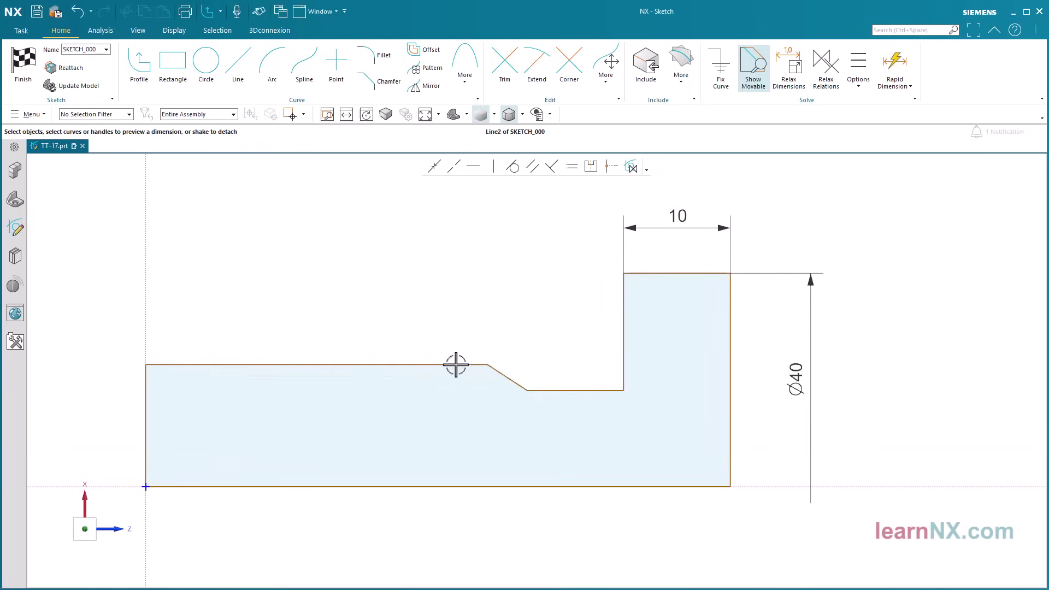
pyautogui.click(457, 364)
# Dimension the gap between the two horizontal groove lines as p0 = P*0.6.
pyautogui.click(547, 387)
pyautogui.press('d')
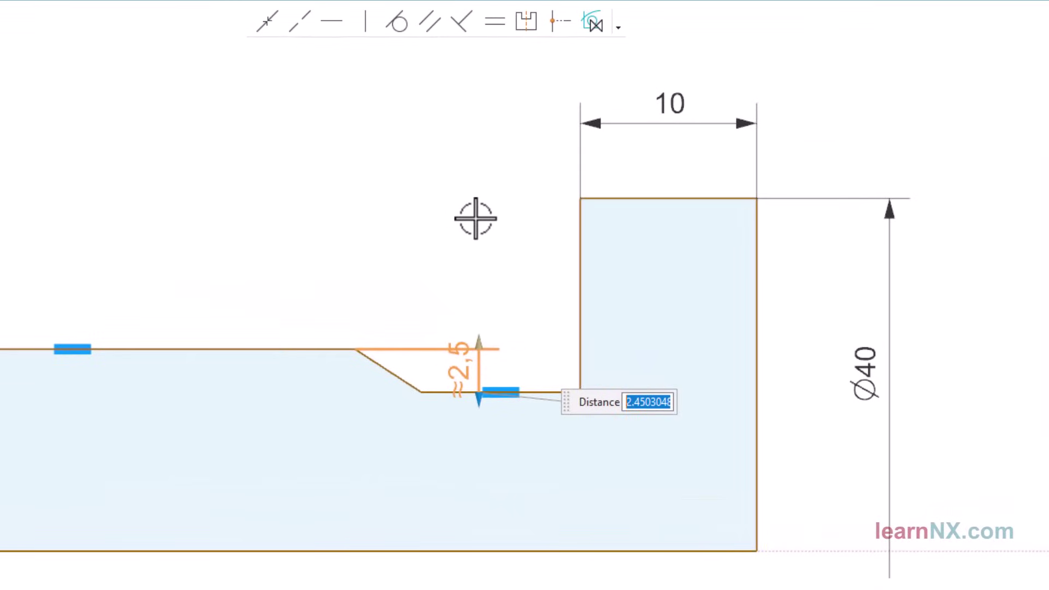
pyautogui.write('=')
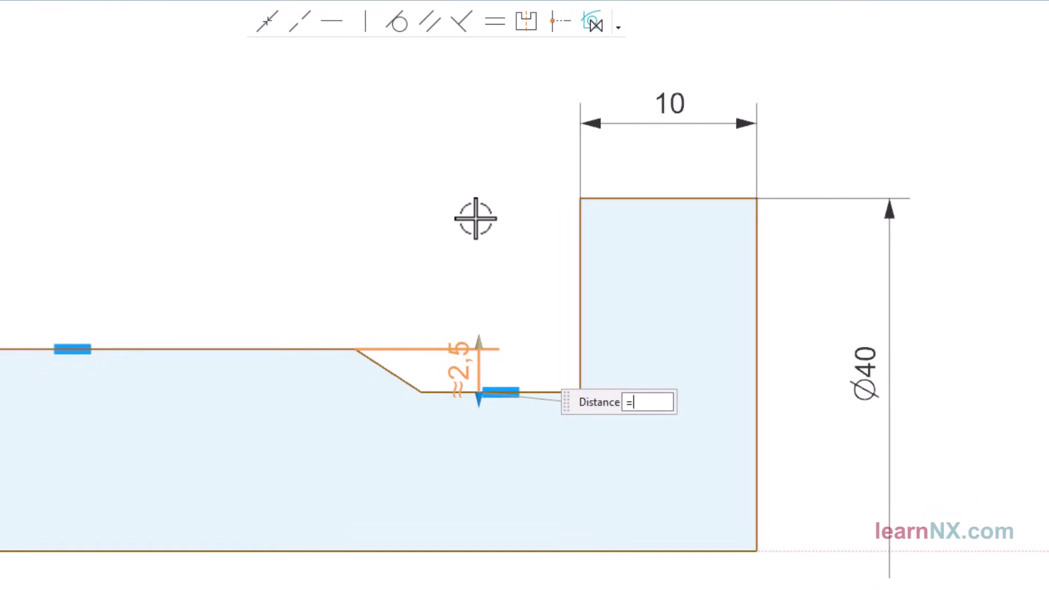
pyautogui.write('P*0.6')
pyautogui.press('Return')
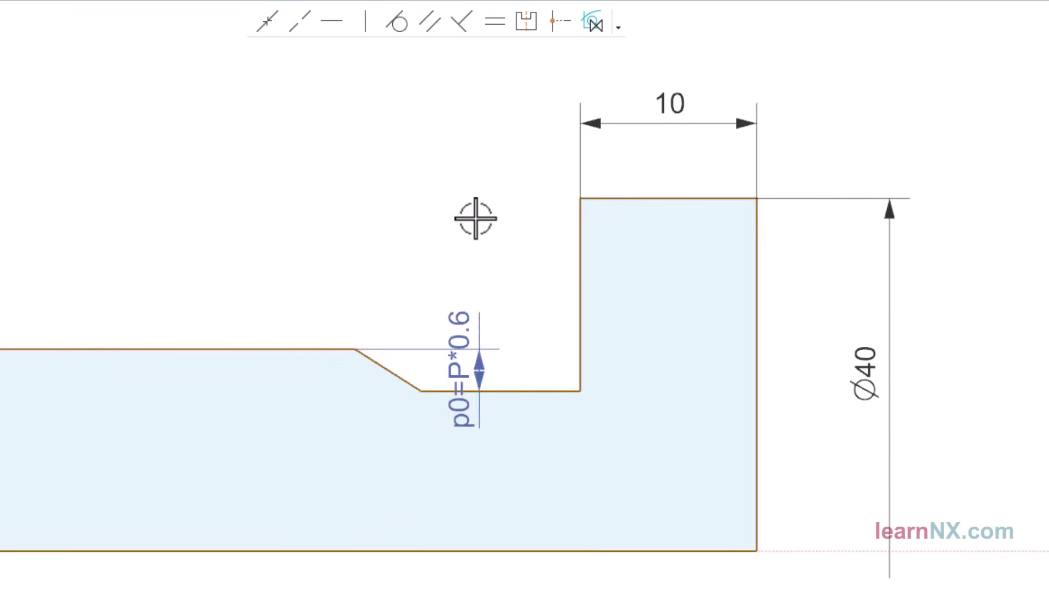
pyautogui.press('Escape')
# Dimension the chamfer start to the step's vertical line as groove width p1 = P*3.
pyautogui.click(581, 241)
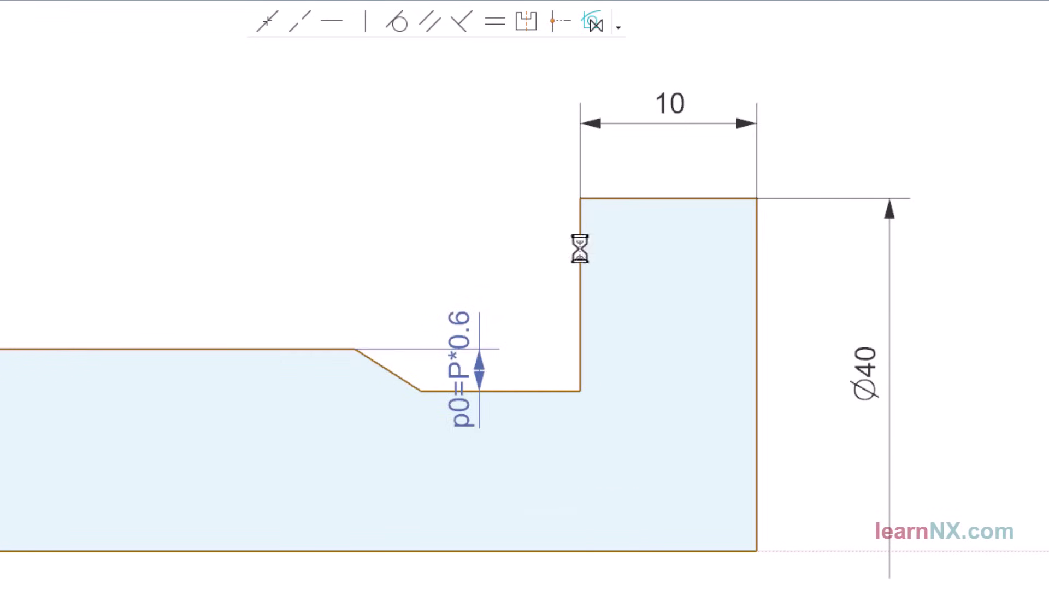
pyautogui.click(356, 348)
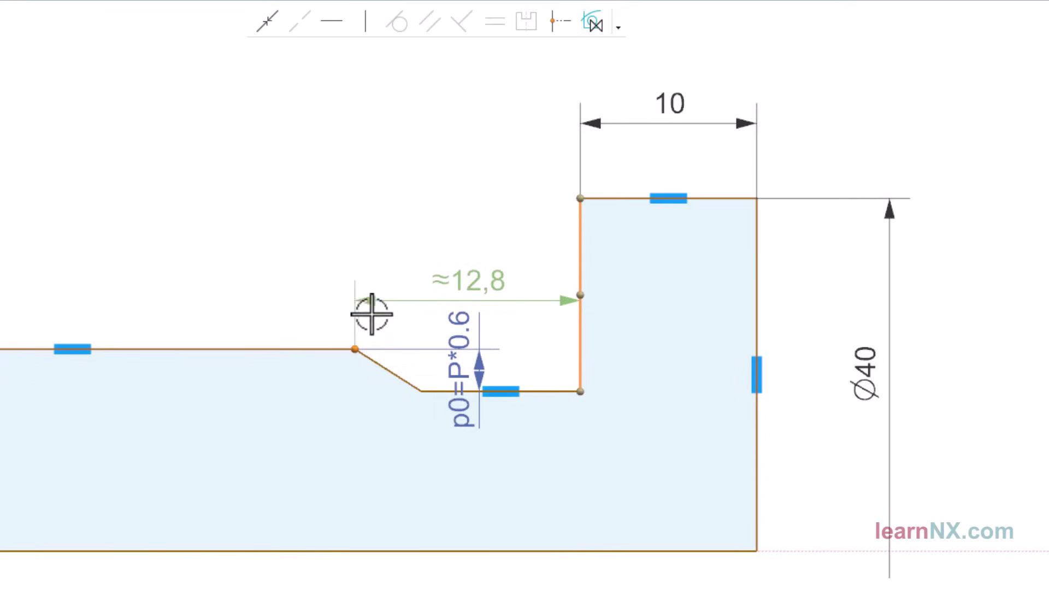
pyautogui.click(468, 281)
pyautogui.write('=P')
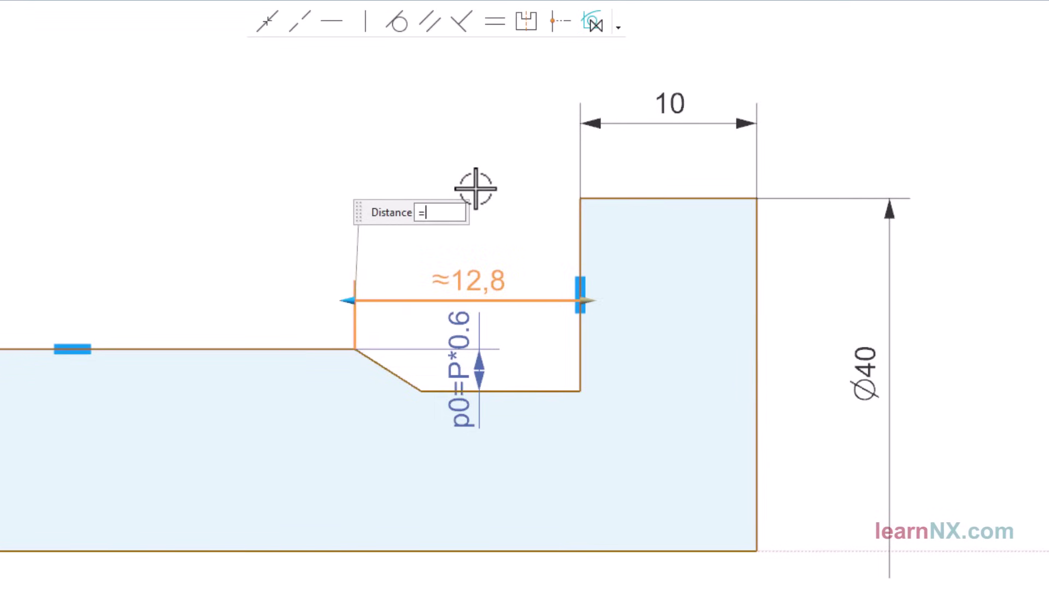
pyautogui.write('*3')
pyautogui.press('Return')
pyautogui.press('Escape')
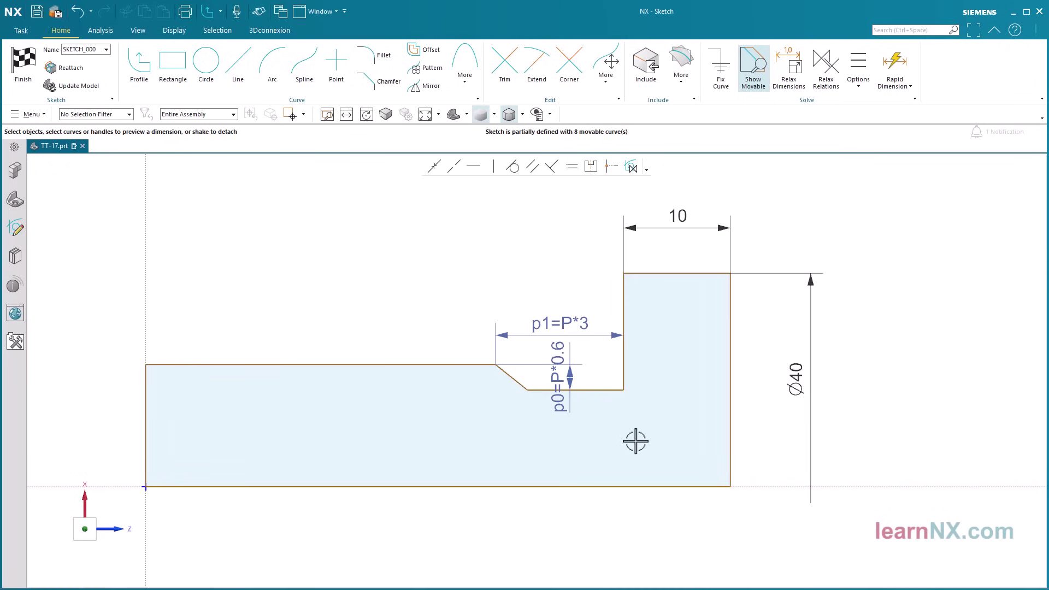
pyautogui.scroll(4, 667, 405)
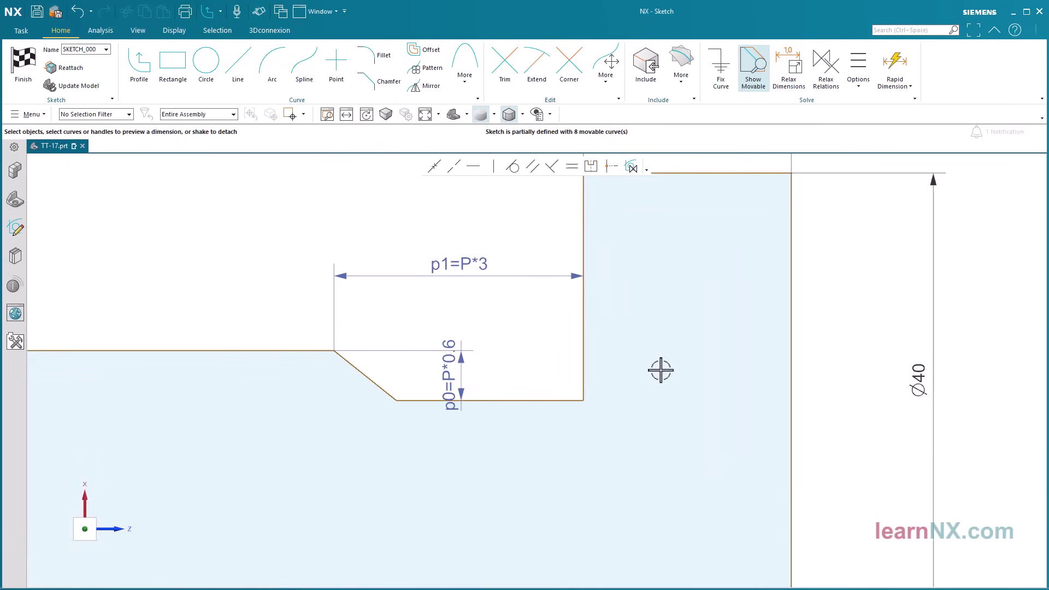
# Fillet the groove's left chamfer corner and inner right corner.
pyautogui.click(375, 59)
pyautogui.moveTo(377, 383)
pyautogui.mouseDown()
pyautogui.moveTo(418, 395)
pyautogui.moveTo(445, 410)
pyautogui.mouseUp()
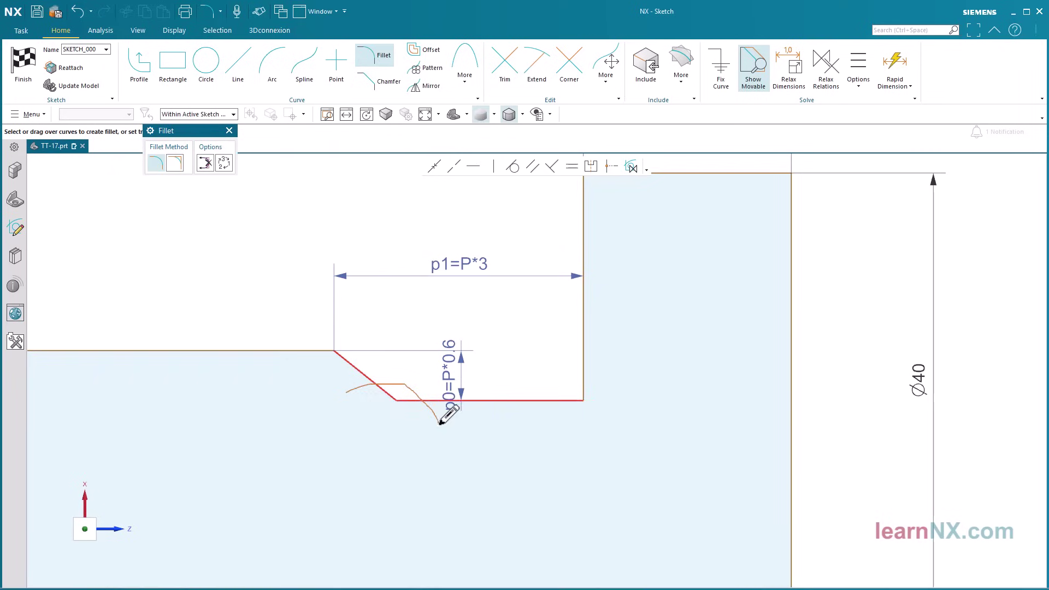
pyautogui.moveTo(535, 435)
pyautogui.mouseDown()
pyautogui.moveTo(600, 368)
pyautogui.moveTo(635, 356)
pyautogui.mouseUp()
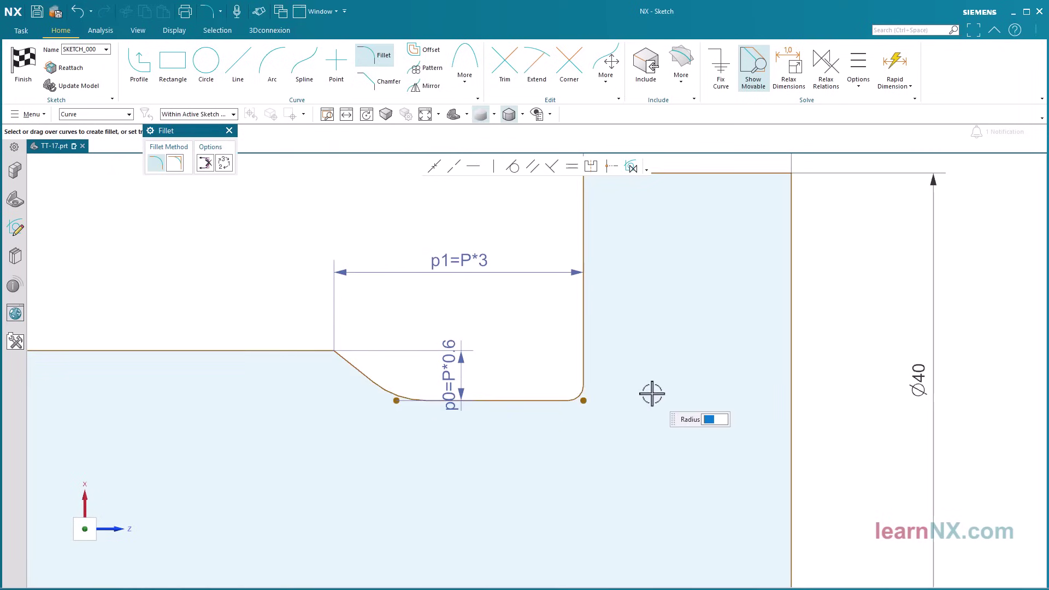
pyautogui.press('Escape')
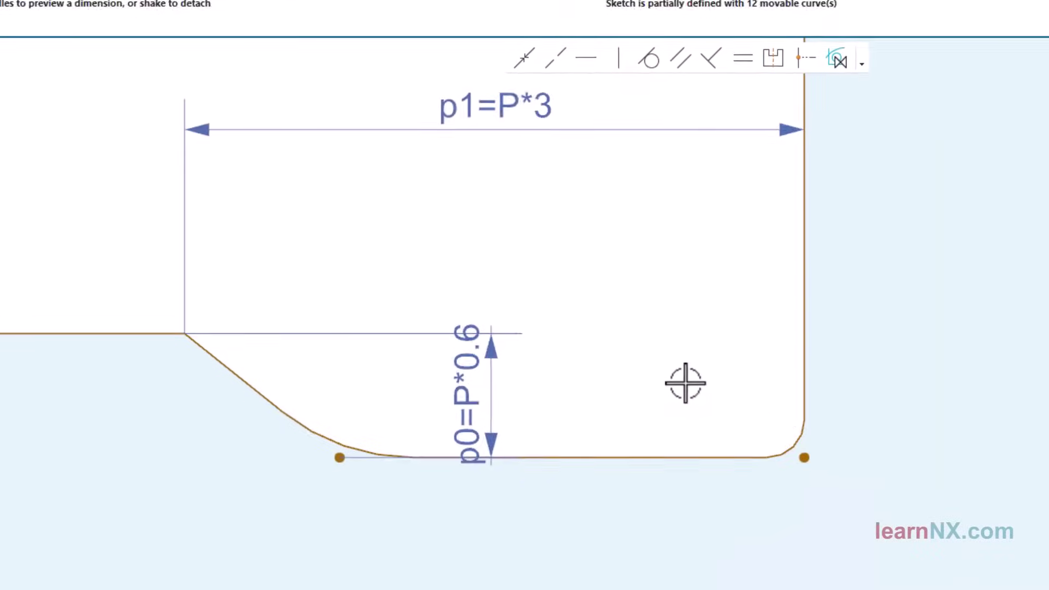
# Set the right groove fillet's radius to P*0.5.
pyautogui.click(807, 444)
pyautogui.click(911, 479)
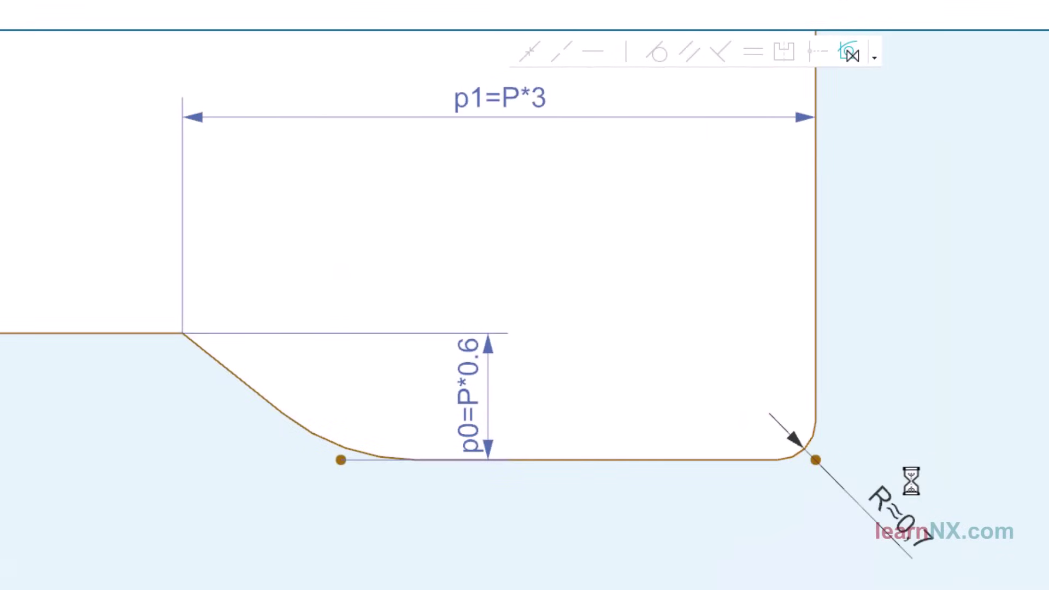
pyautogui.write('=')
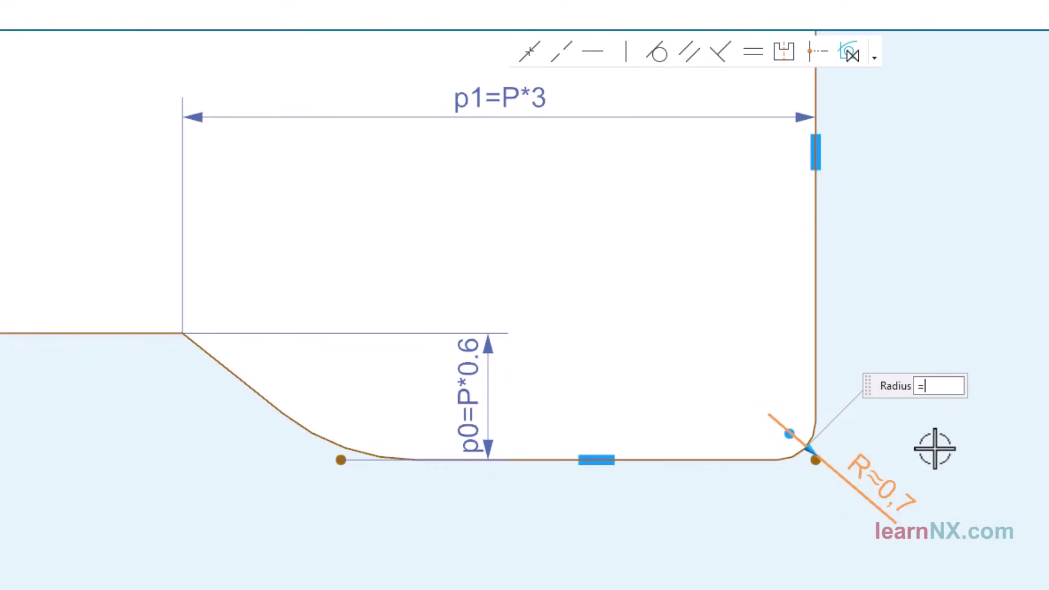
pyautogui.write('P*0.5')
pyautogui.press('Return')
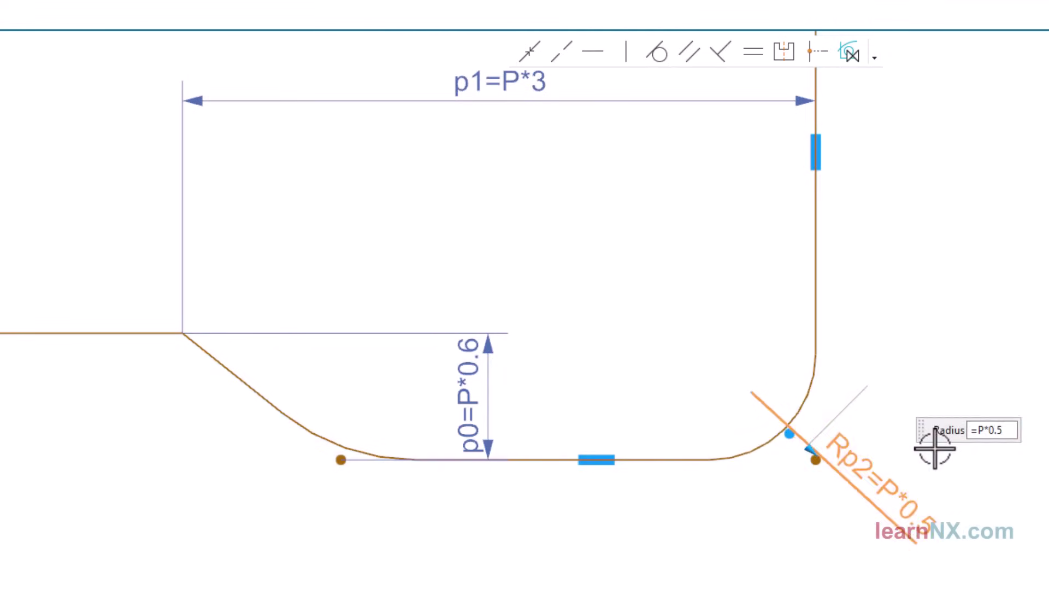
pyautogui.click(677, 234)
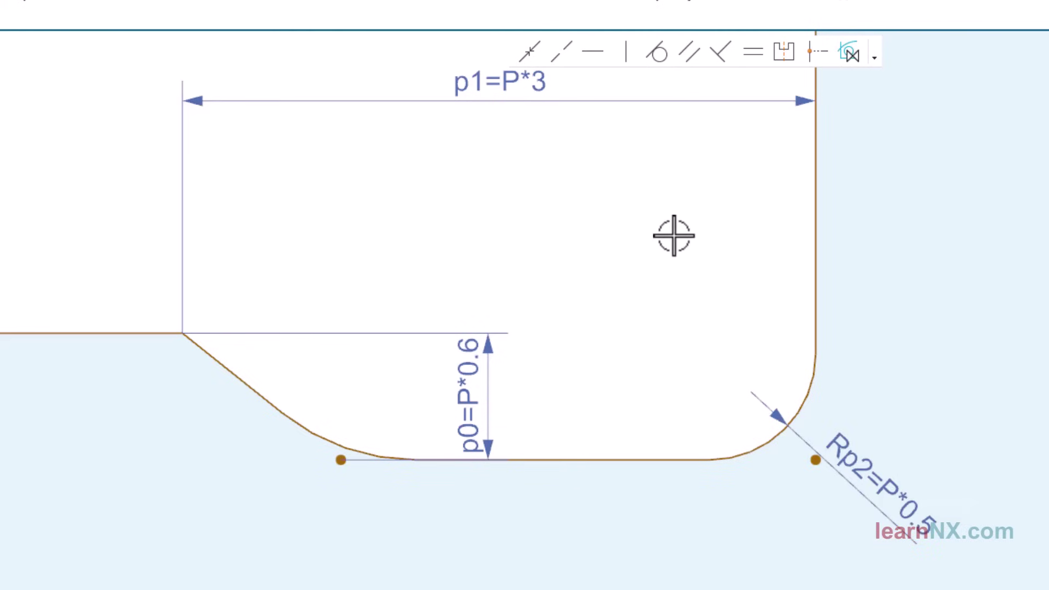
# Constrain the left rounded corner equal in radius to the right fillet.
pyautogui.click(814, 386)
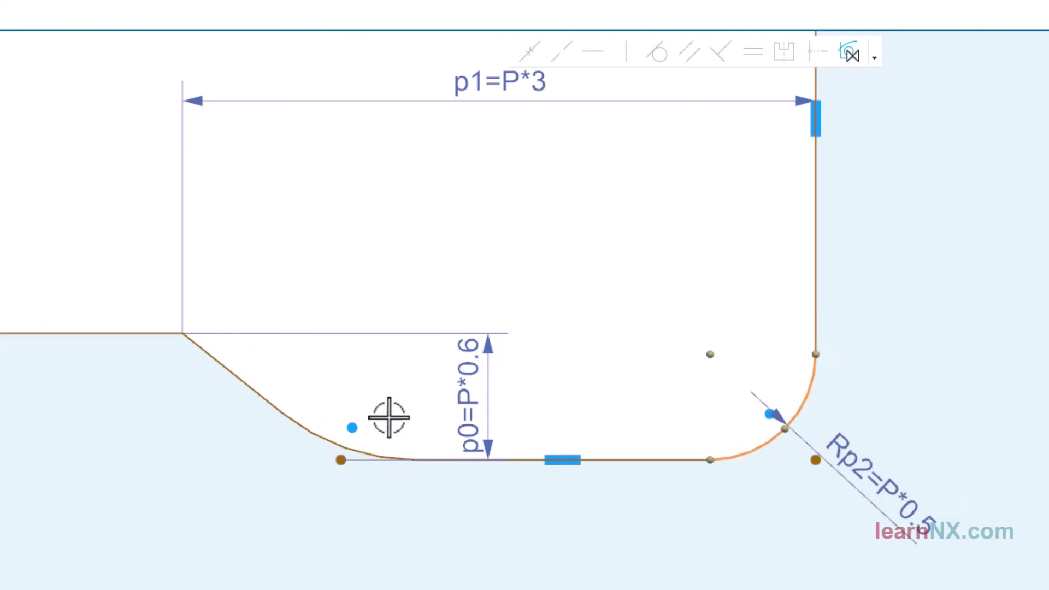
pyautogui.click(320, 442)
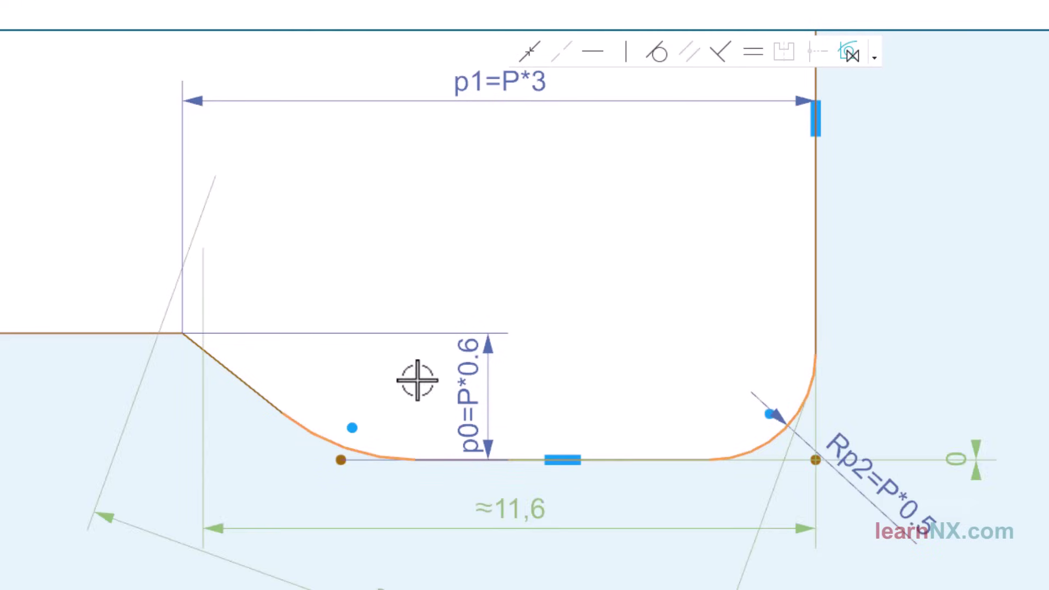
pyautogui.click(754, 54)
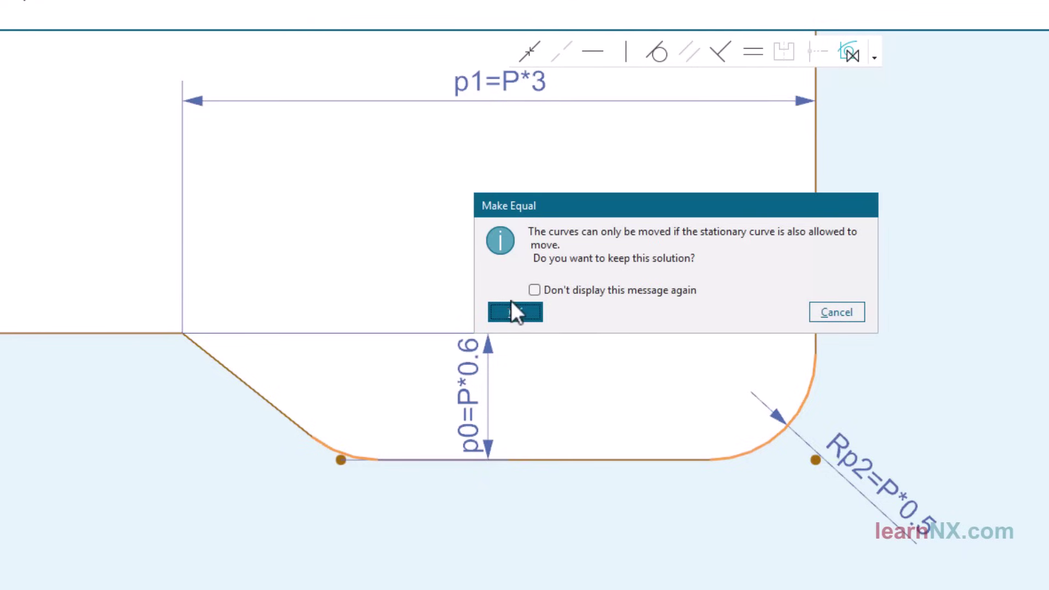
pyautogui.click(510, 311)
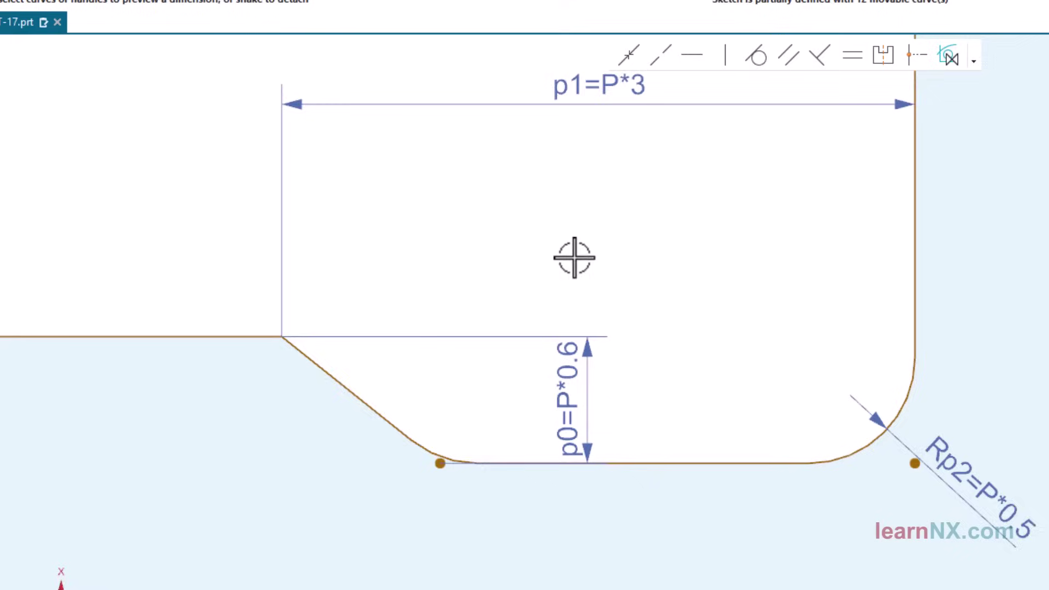
# Dimension the groove's sloped flank at 30° to the shaft's top line.
pyautogui.scroll(2, 574, 273)
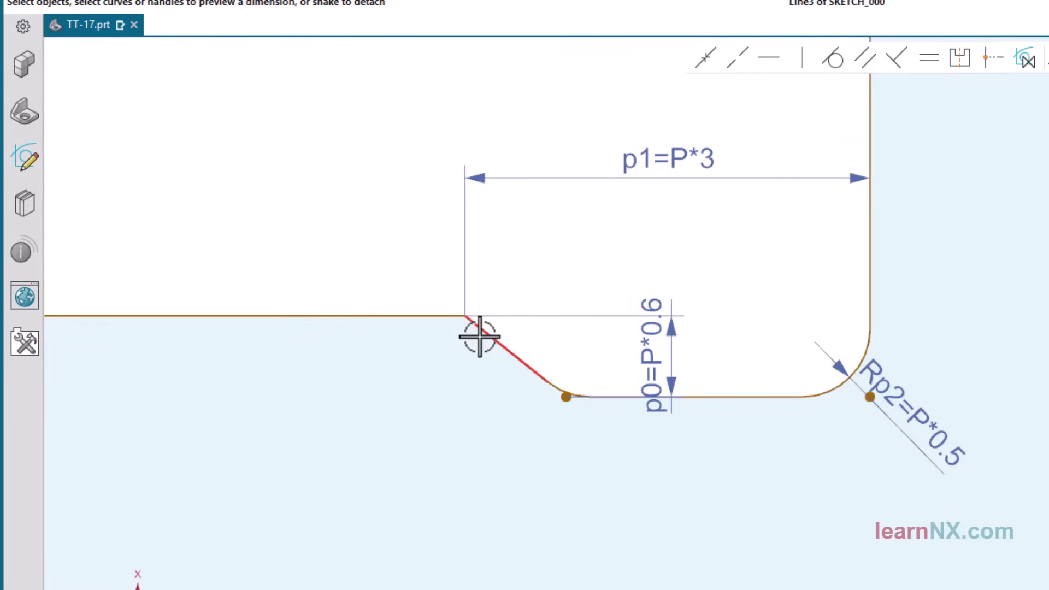
pyautogui.click(479, 336)
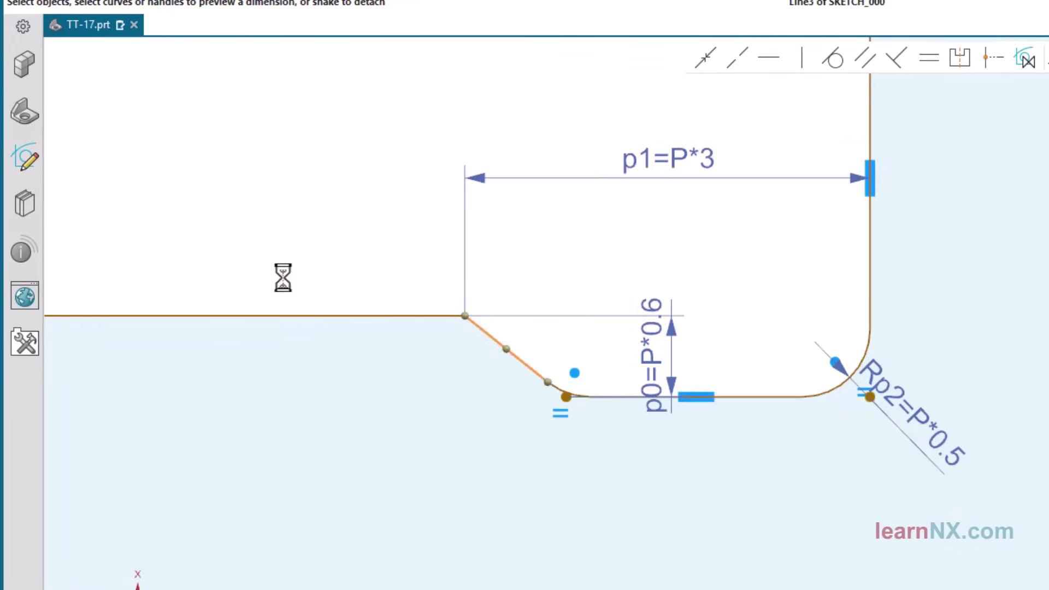
pyautogui.click(222, 315)
pyautogui.click(237, 236)
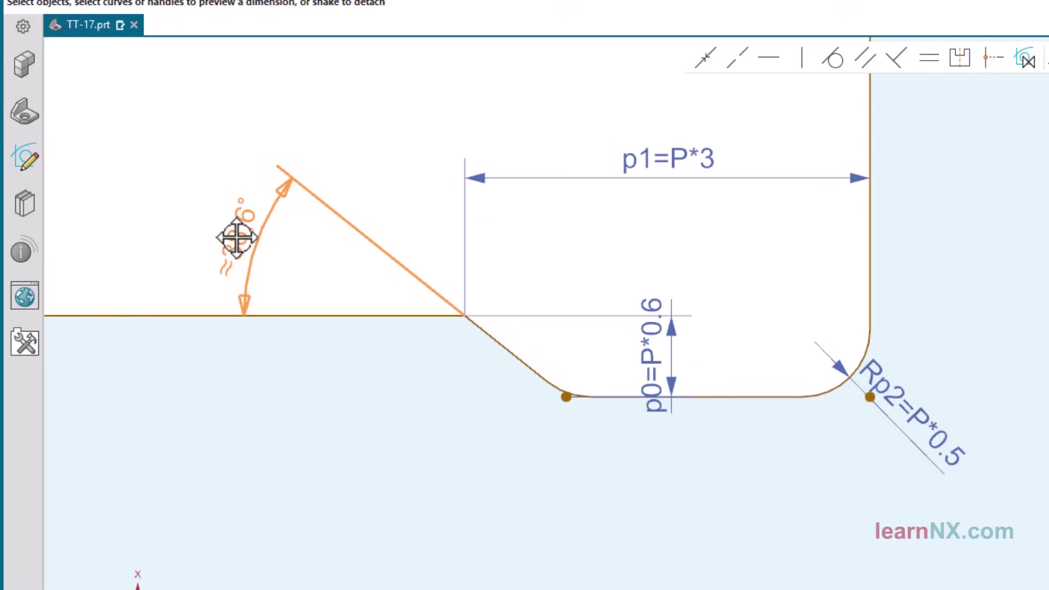
pyautogui.write('30')
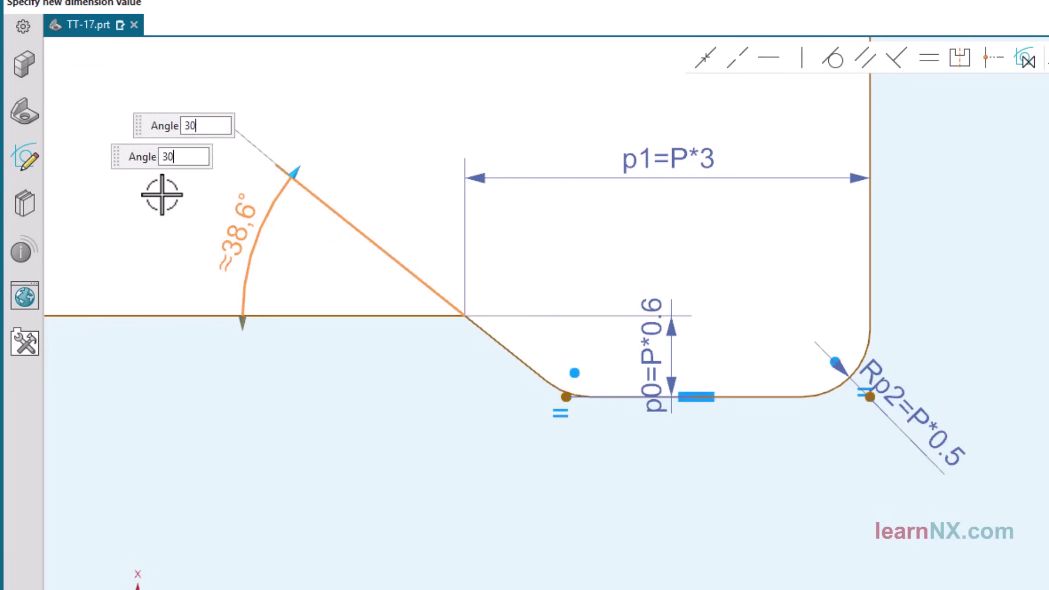
pyautogui.press('Return')
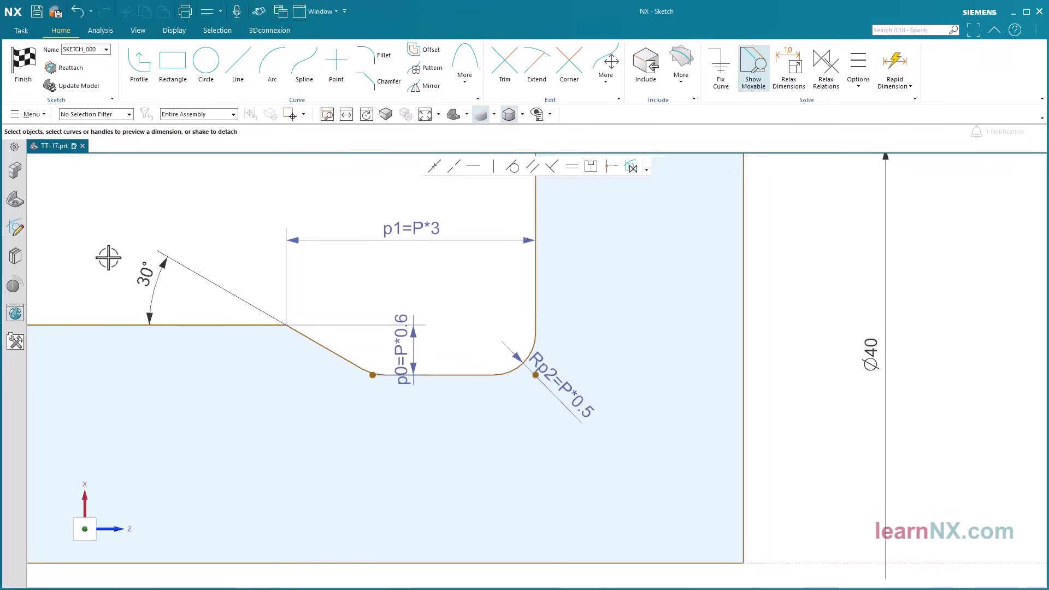
pyautogui.hotkey('ctrl', 'f')
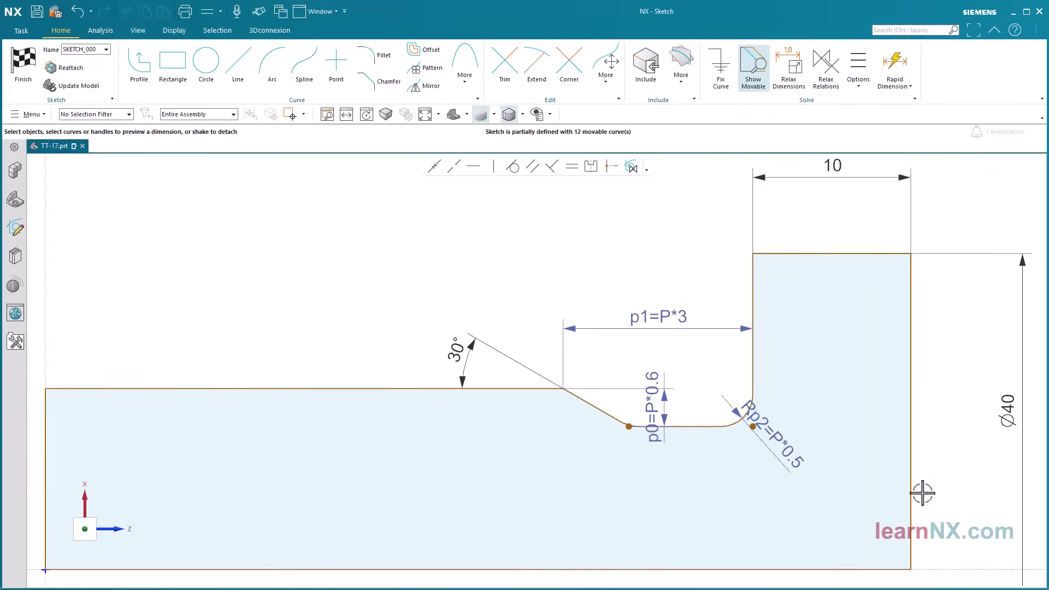
# Dimension the shaft diameter from the horizontal axis as p3 = Dn.
pyautogui.click(932, 569)
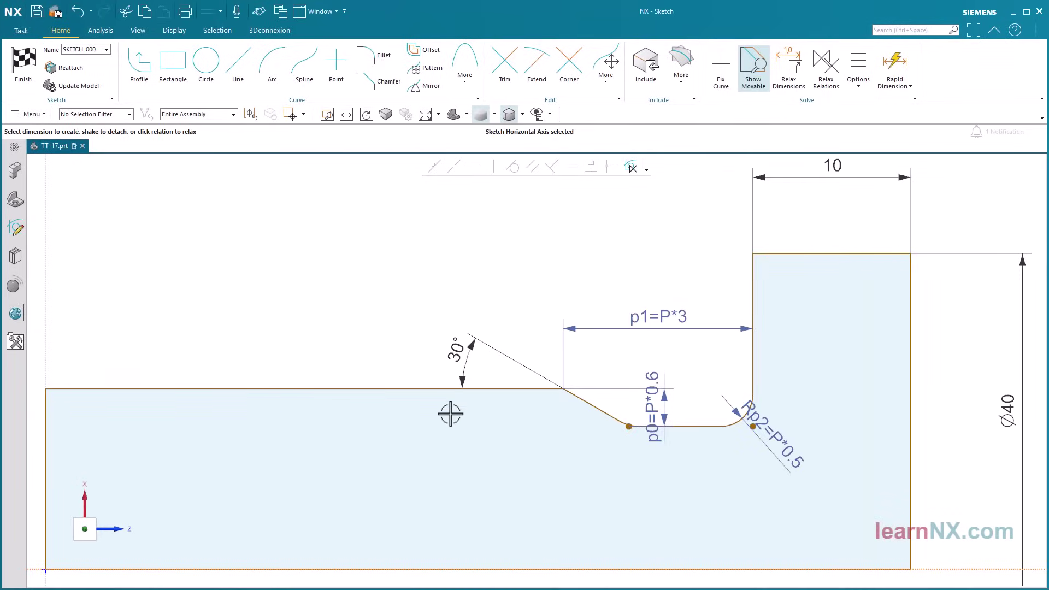
pyautogui.click(394, 388)
pyautogui.click(577, 409)
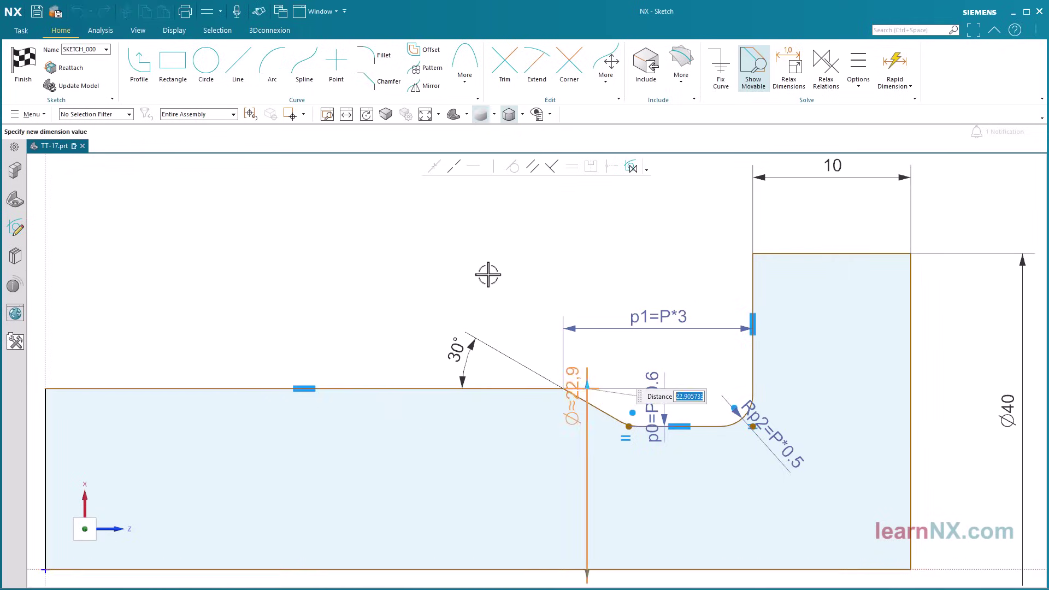
pyautogui.write('=')
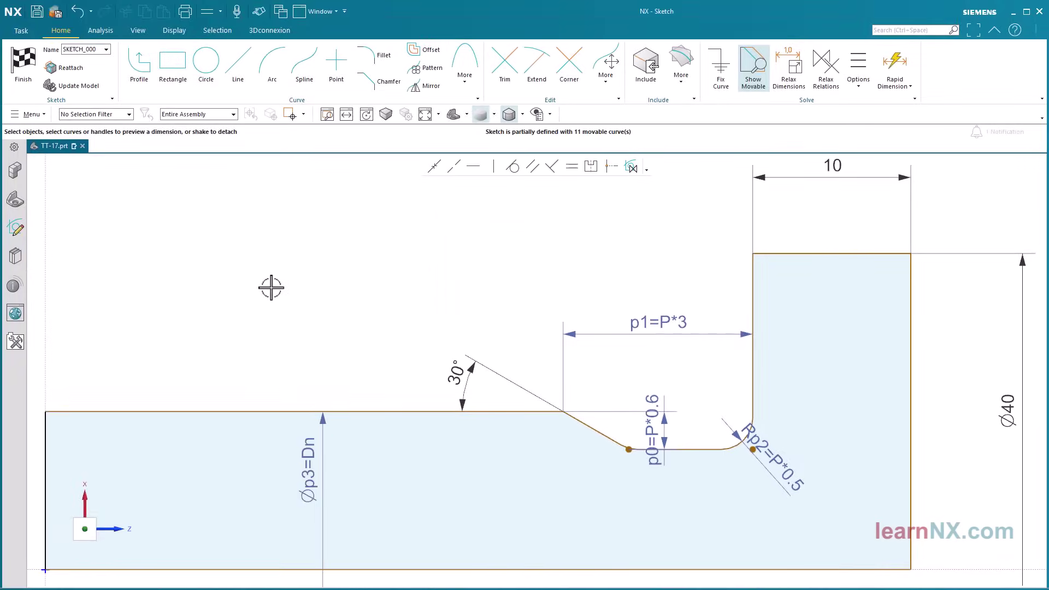
# Dimension the vertical axis to the groove's bottom line as length p4 = L, placed clear of the profile.
pyautogui.click(43, 368)
pyautogui.click(694, 451)
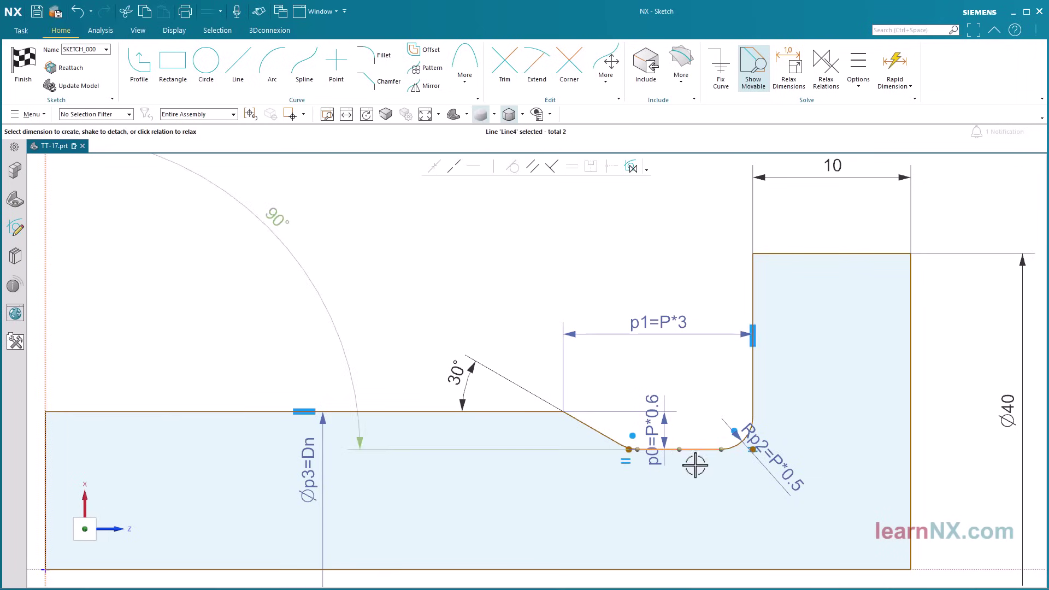
pyautogui.click(368, 454)
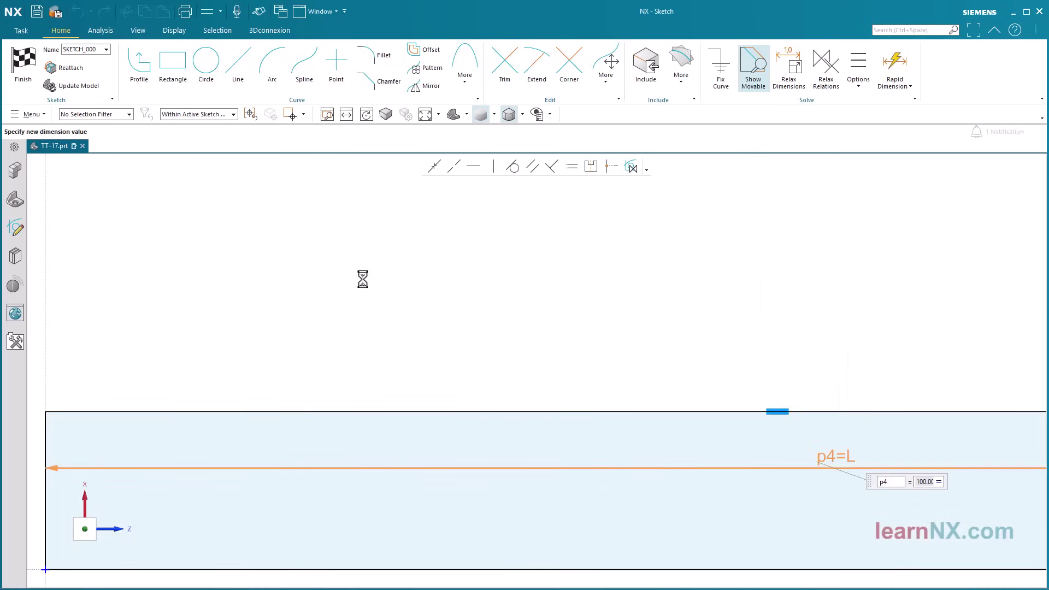
pyautogui.hotkey('ctrl', 'f')
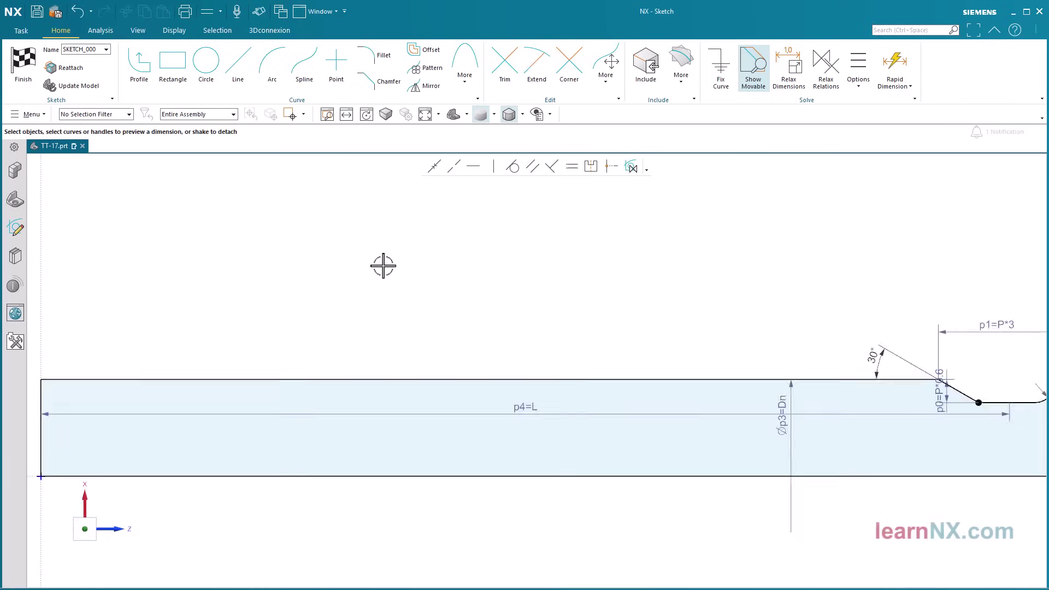
pyautogui.moveTo(440, 398); pyautogui.dragTo(436, 237)
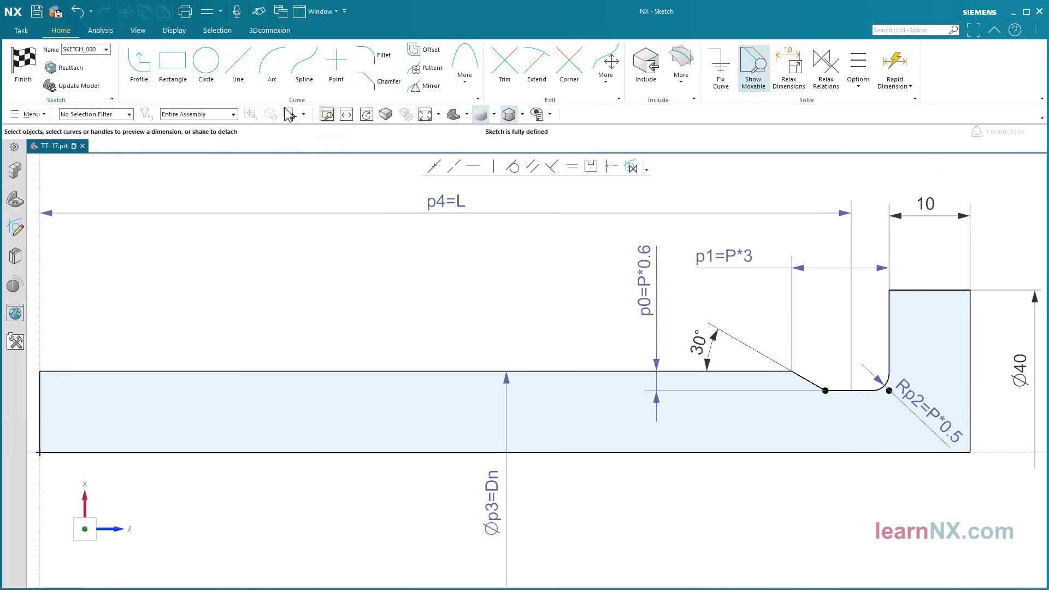
# Finish the sketch and revolve the profile 360° into a solid headed shaft.
pyautogui.click(36, 65)
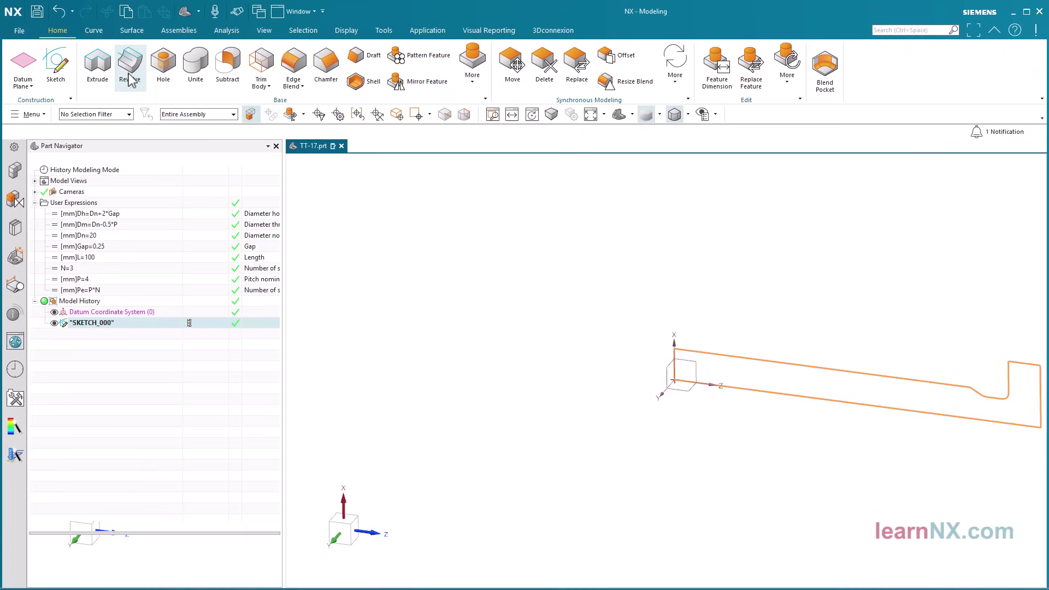
pyautogui.click(130, 68)
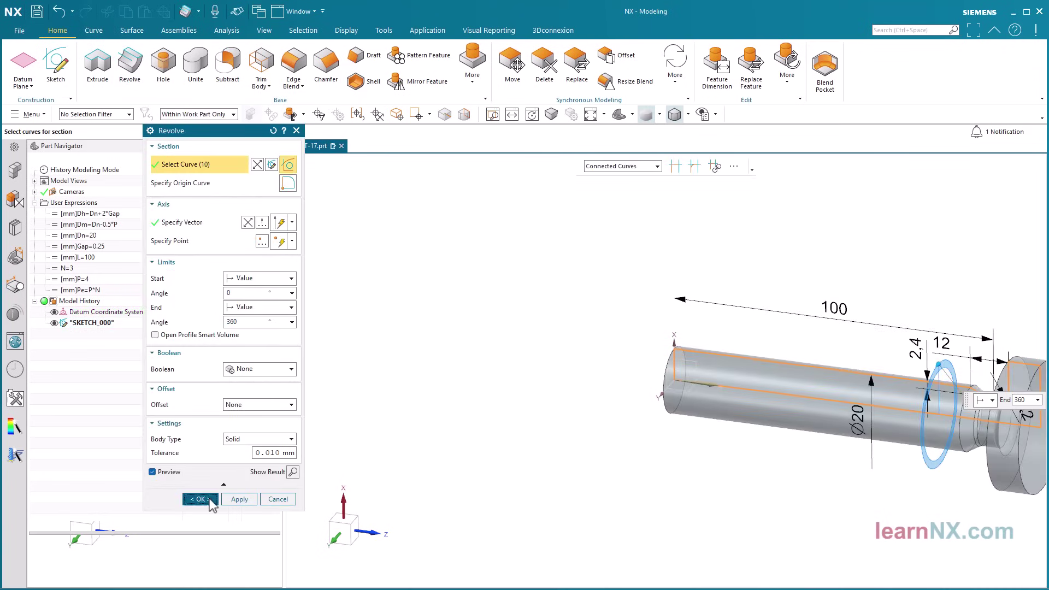
pyautogui.click(210, 500)
pyautogui.hotkey('ctrl', 'f')
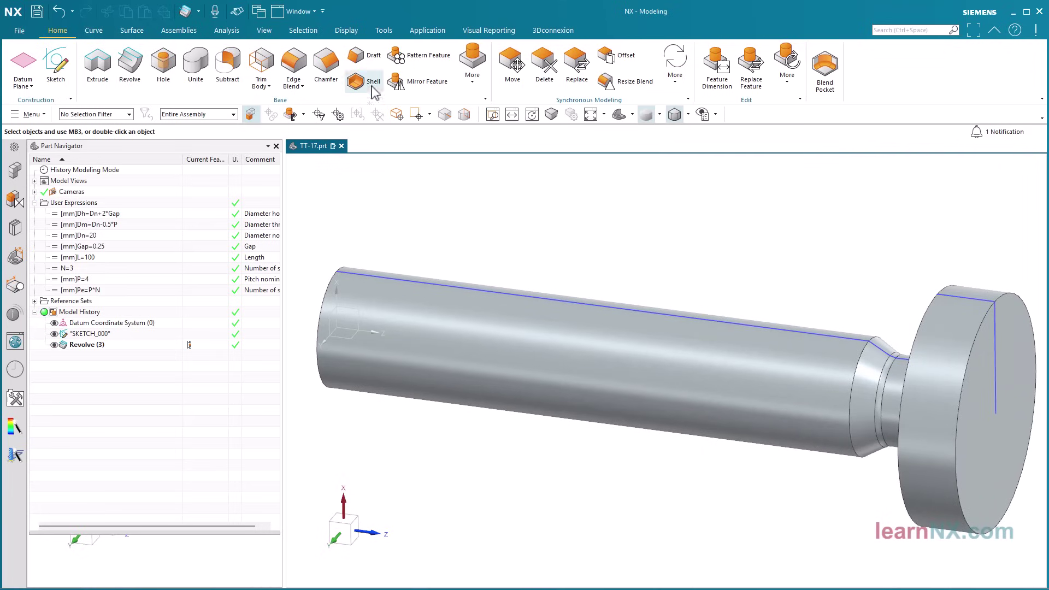
# Chamfer the shaft's free-end circular edge with distance P*0.5.
pyautogui.click(326, 64)
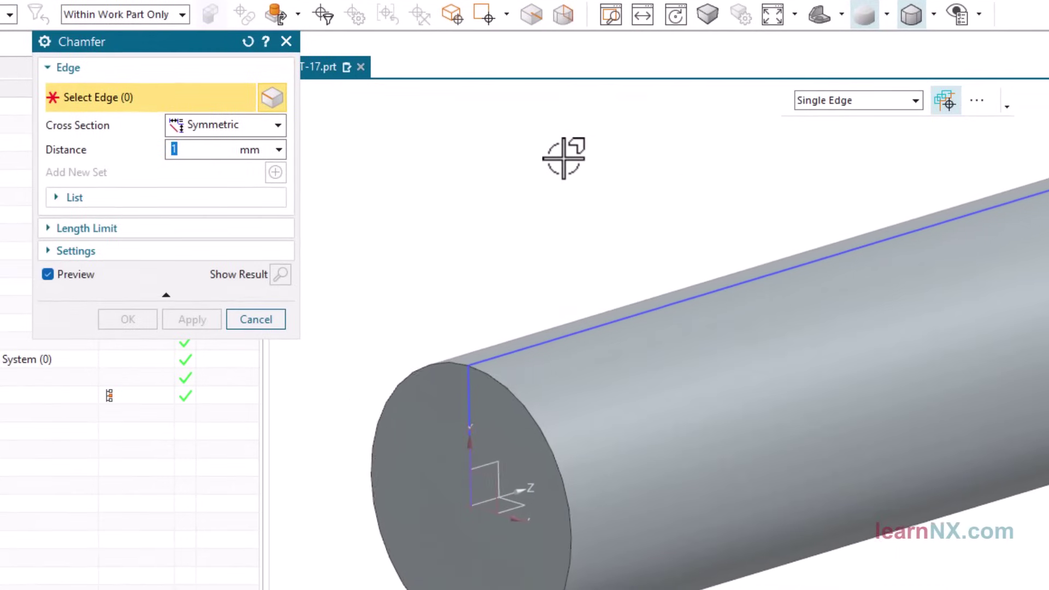
pyautogui.write('p')
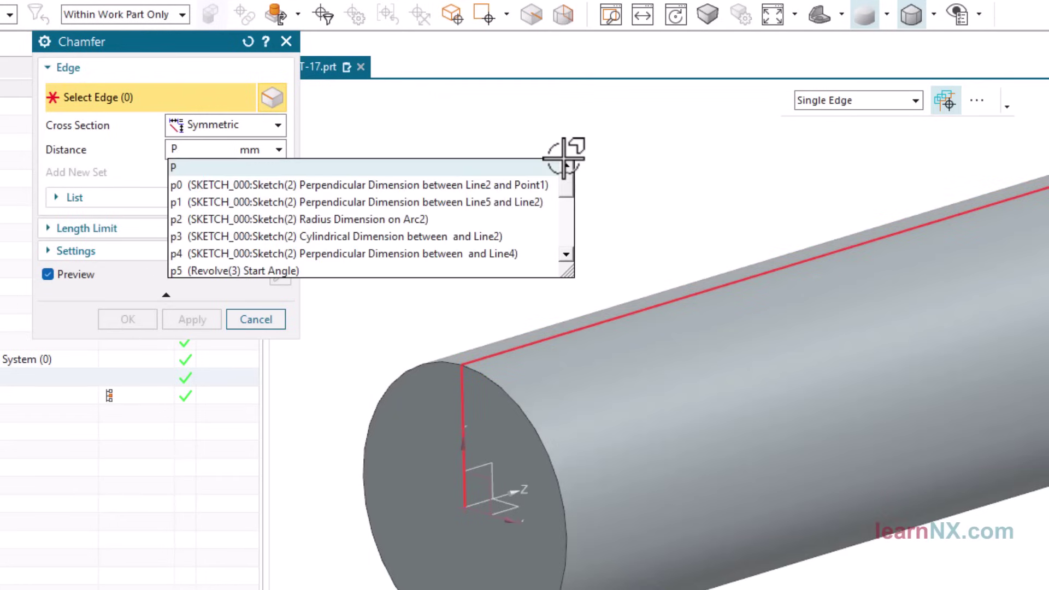
pyautogui.write('*')
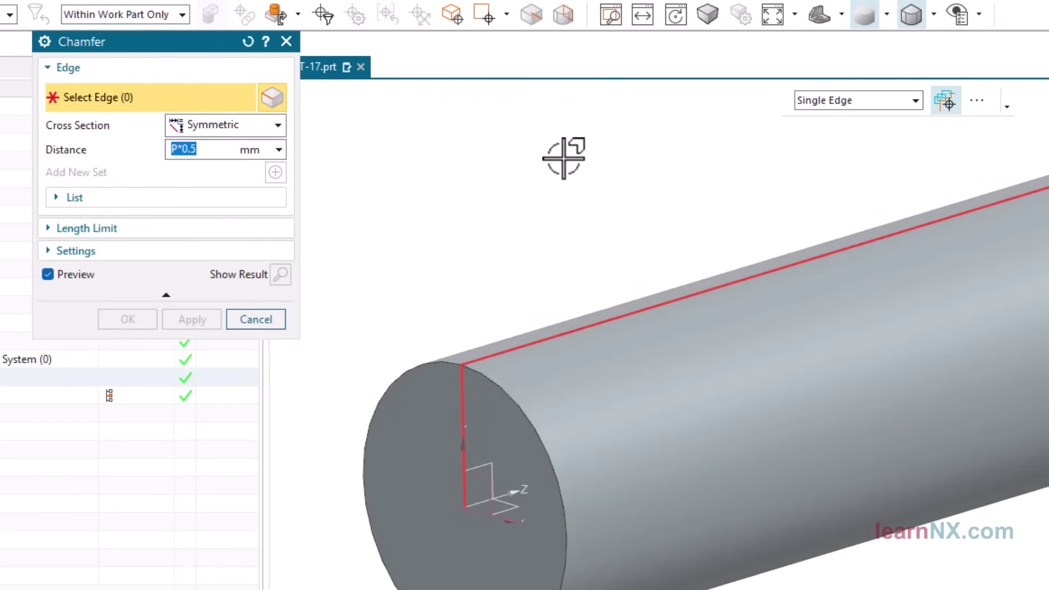
pyautogui.click(428, 363)
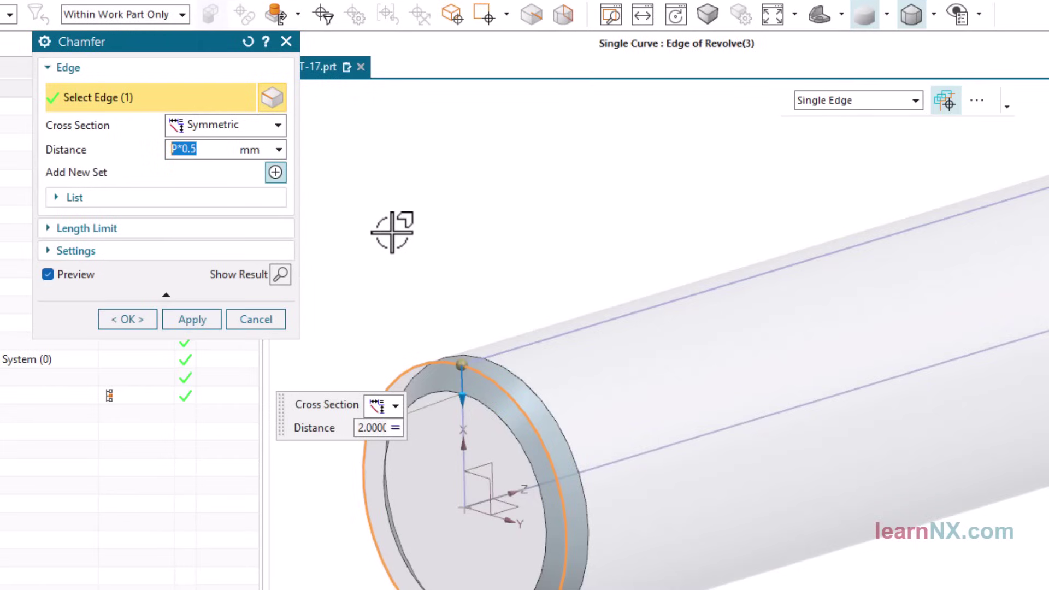
pyautogui.click(128, 317)
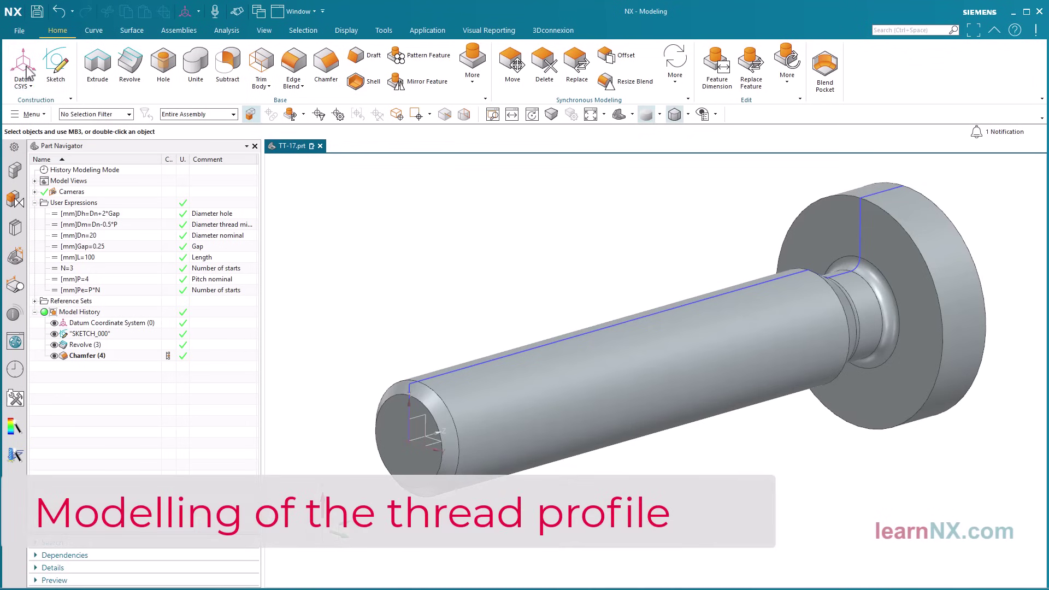
# Create an offset datum CSYS at the shaft end, shifted -P*0.5 along Z.
pyautogui.click(26, 69)
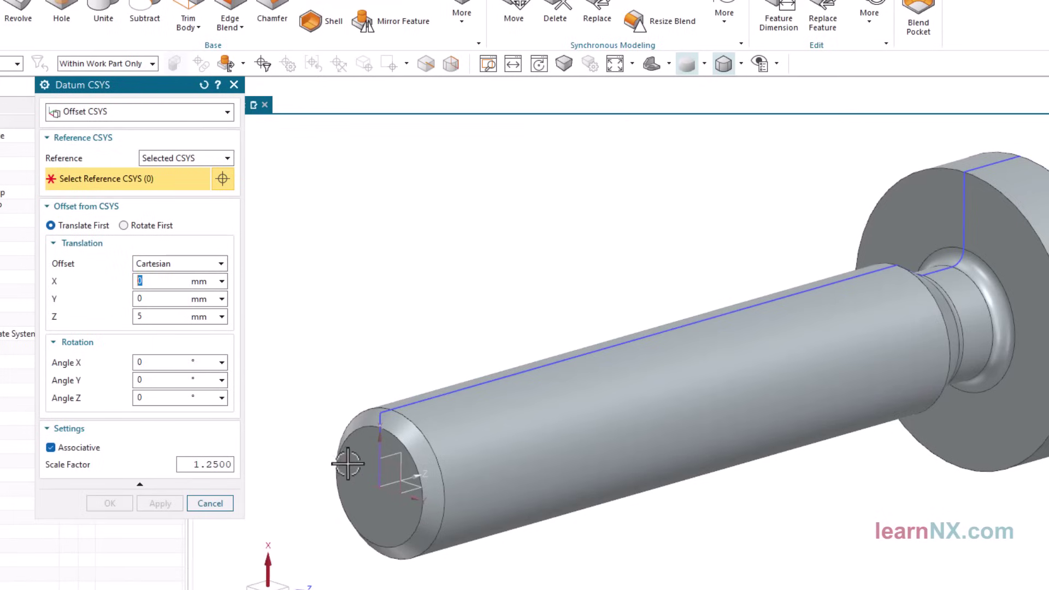
pyautogui.click(380, 486)
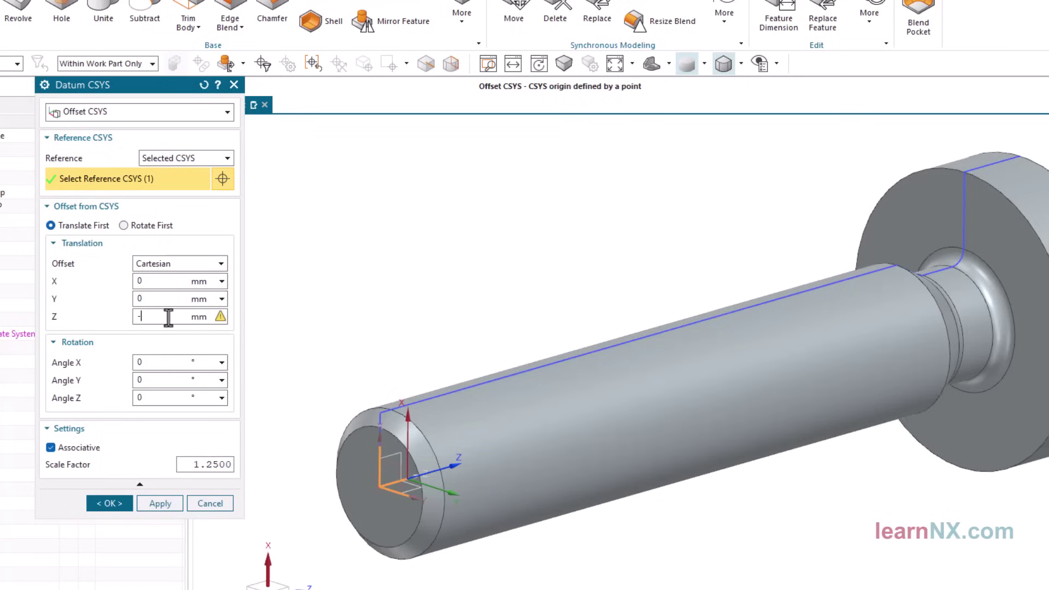
pyautogui.click(169, 317)
pyautogui.write('-P')
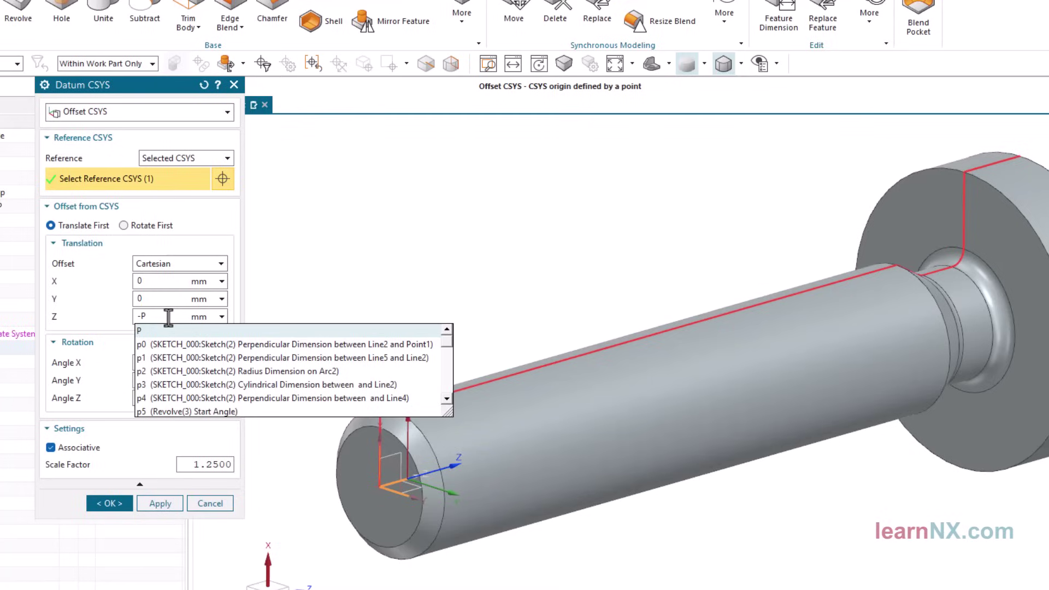
pyautogui.write('*')
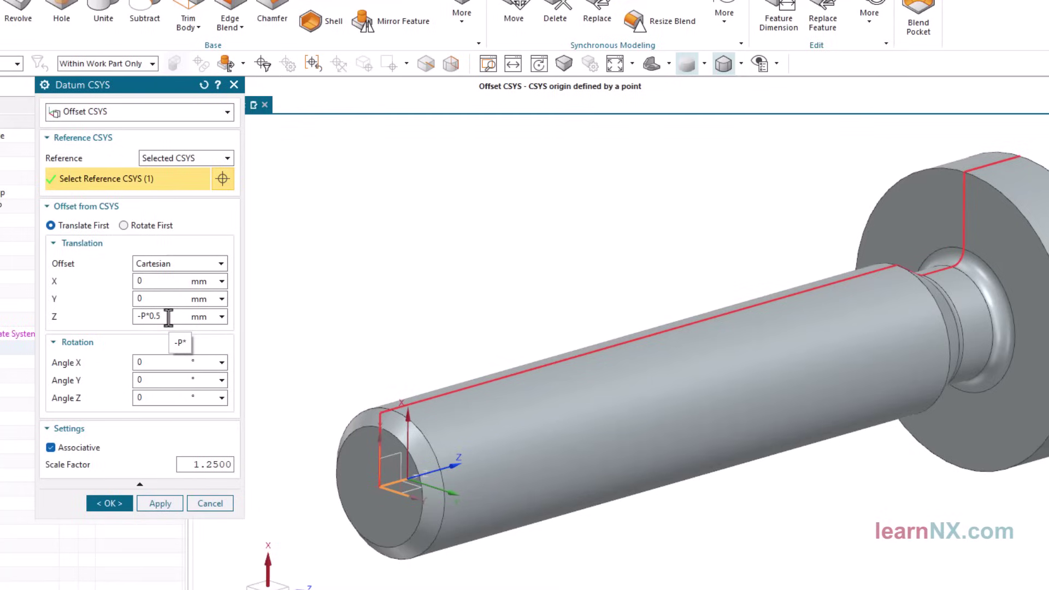
pyautogui.press('Return')
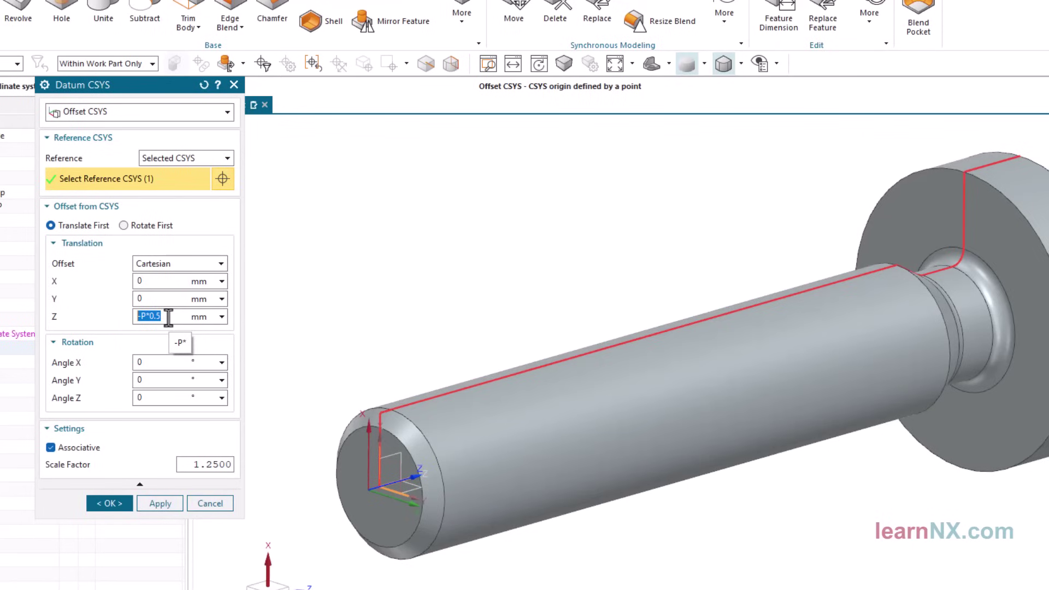
pyautogui.click(106, 500)
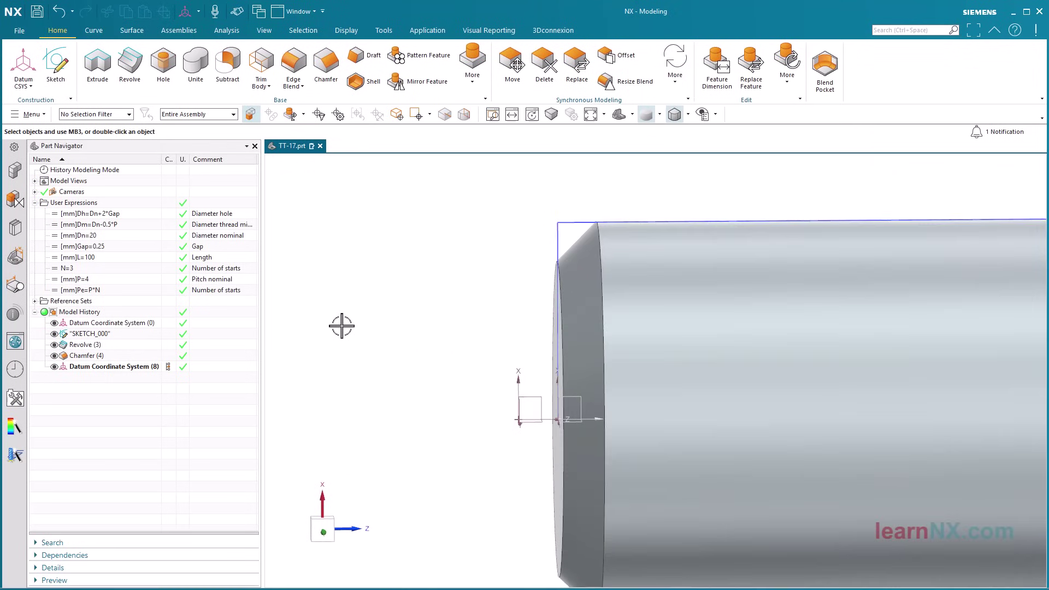
# Start a new sketch on the XZ plane of Datum Coordinate System (8).
pyautogui.click(56, 64)
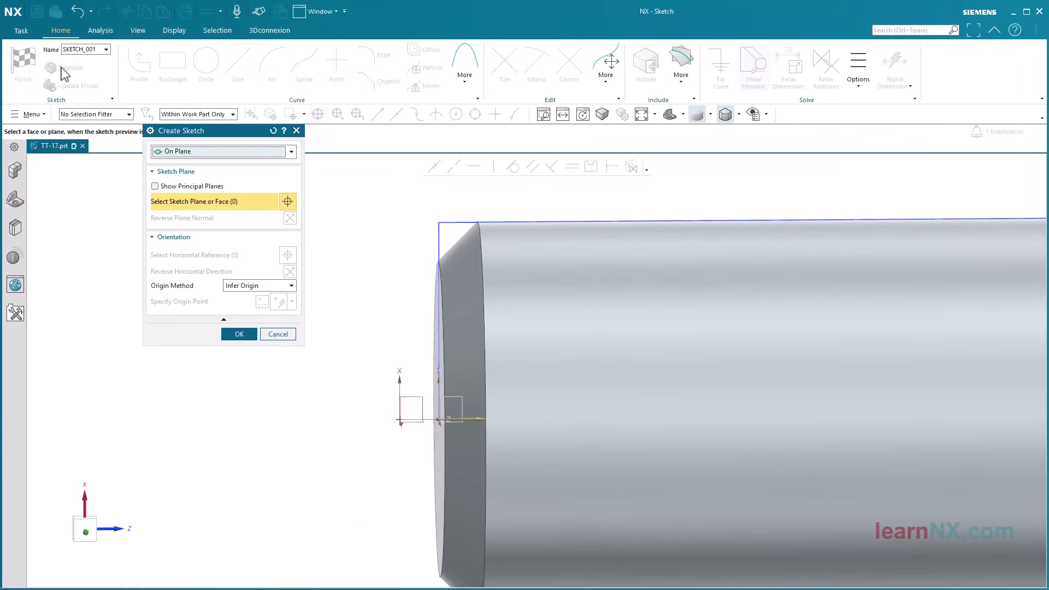
pyautogui.click(409, 396)
pyautogui.click(290, 218)
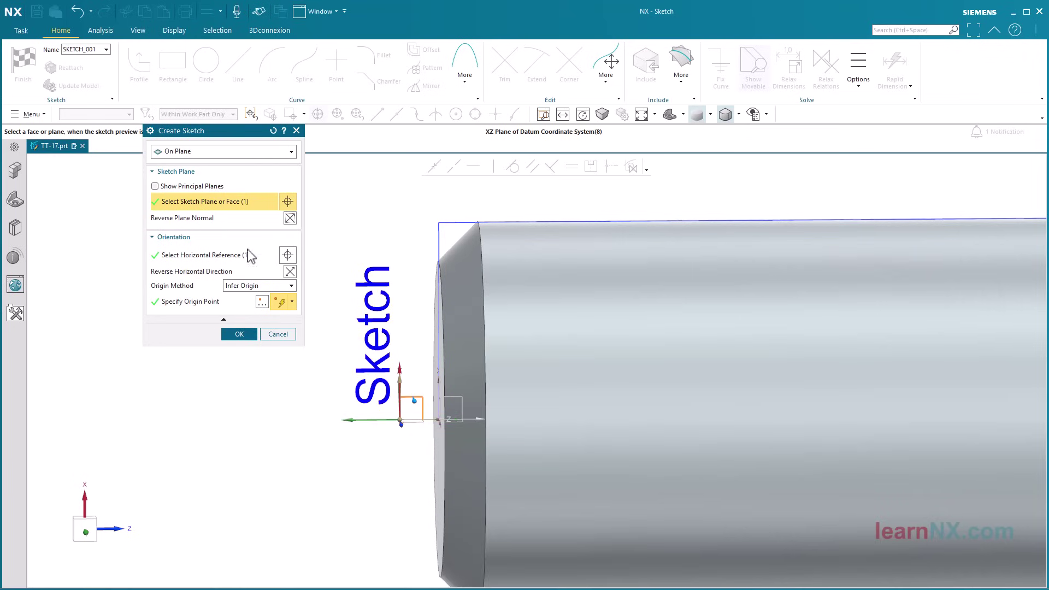
pyautogui.click(230, 255)
pyautogui.moveTo(364, 377); pyautogui.dragTo(399, 411, button='middle')
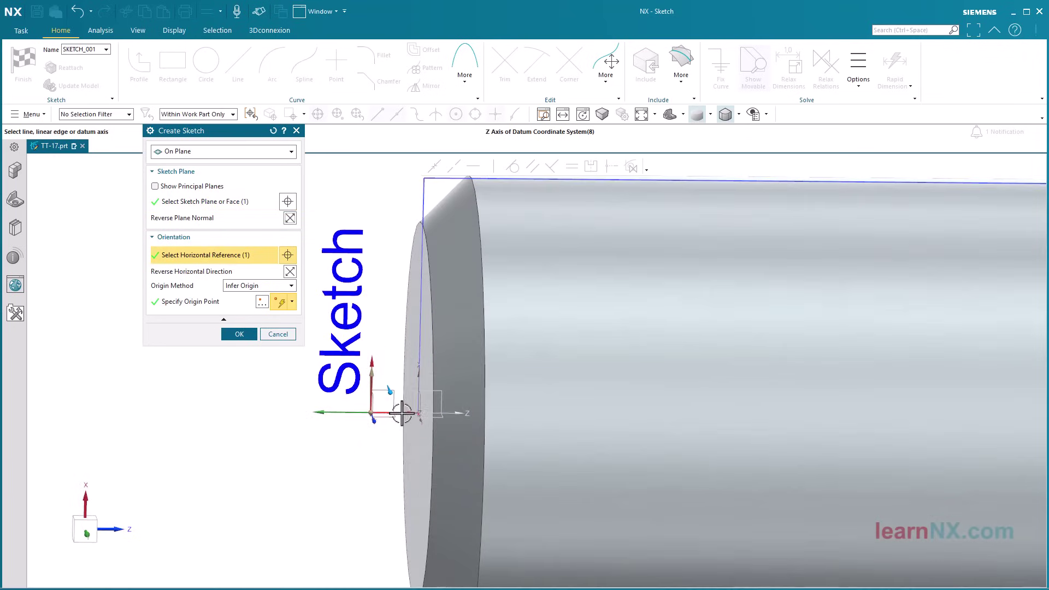
pyautogui.click(239, 335)
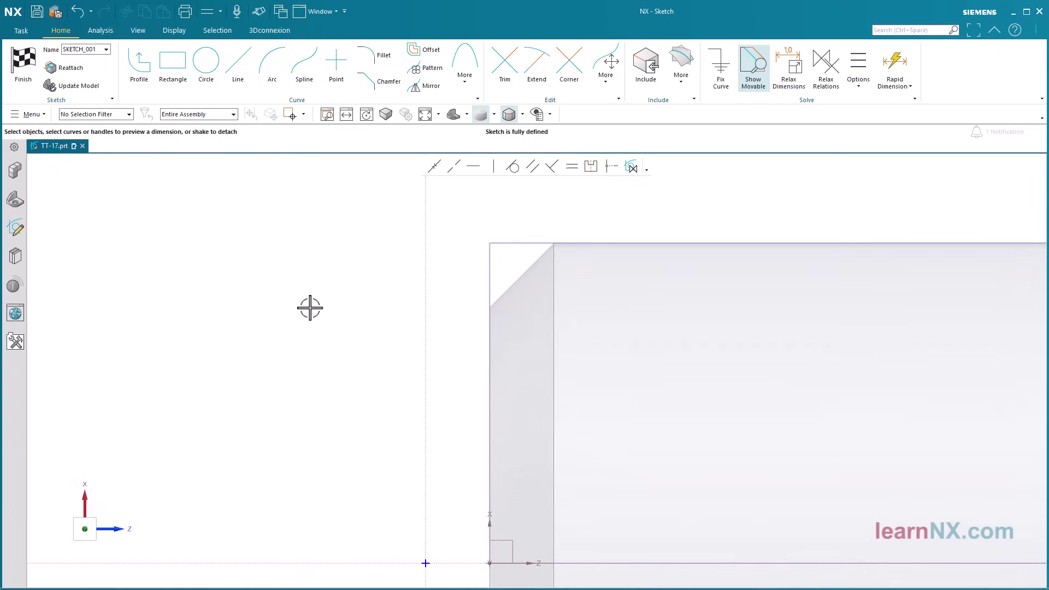
# Draw a closed trapezoid profile with slanted sides beside the shaft end.
pyautogui.click(137, 71)
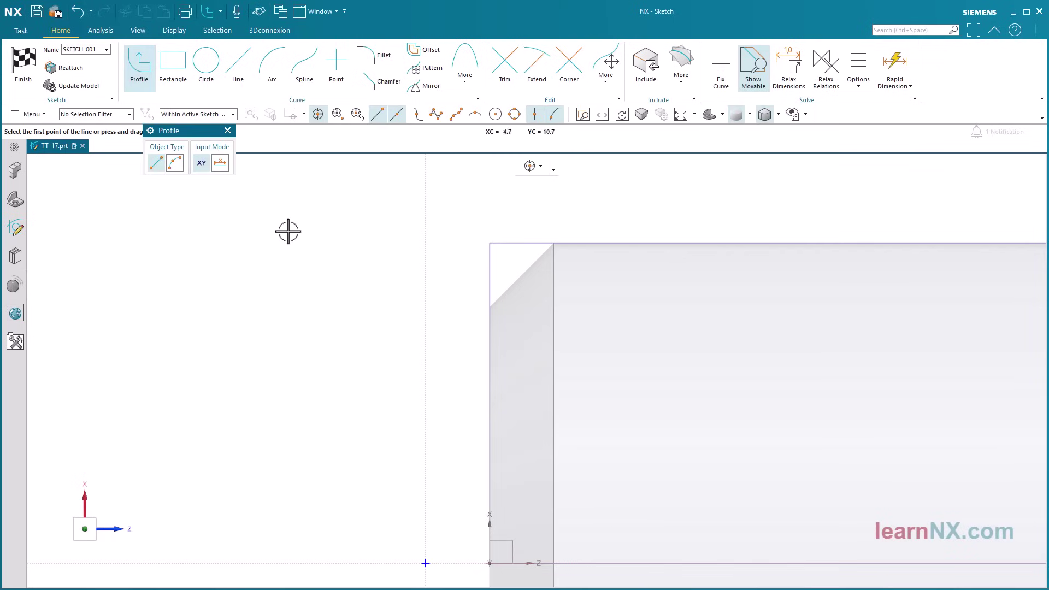
pyautogui.click(369, 234)
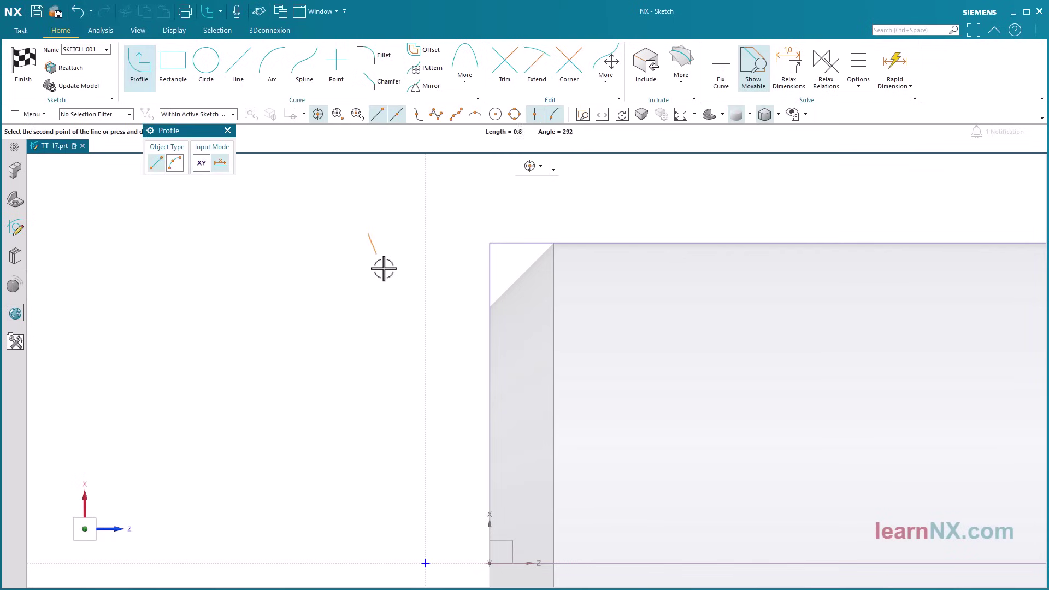
pyautogui.click(400, 309)
pyautogui.click(468, 310)
pyautogui.click(495, 233)
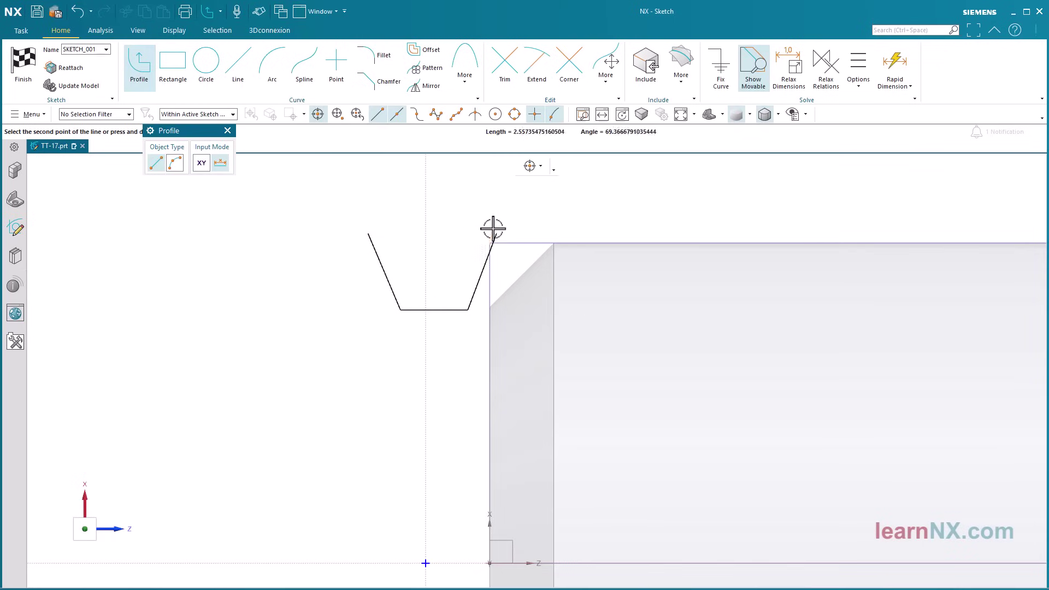
pyautogui.click(369, 233)
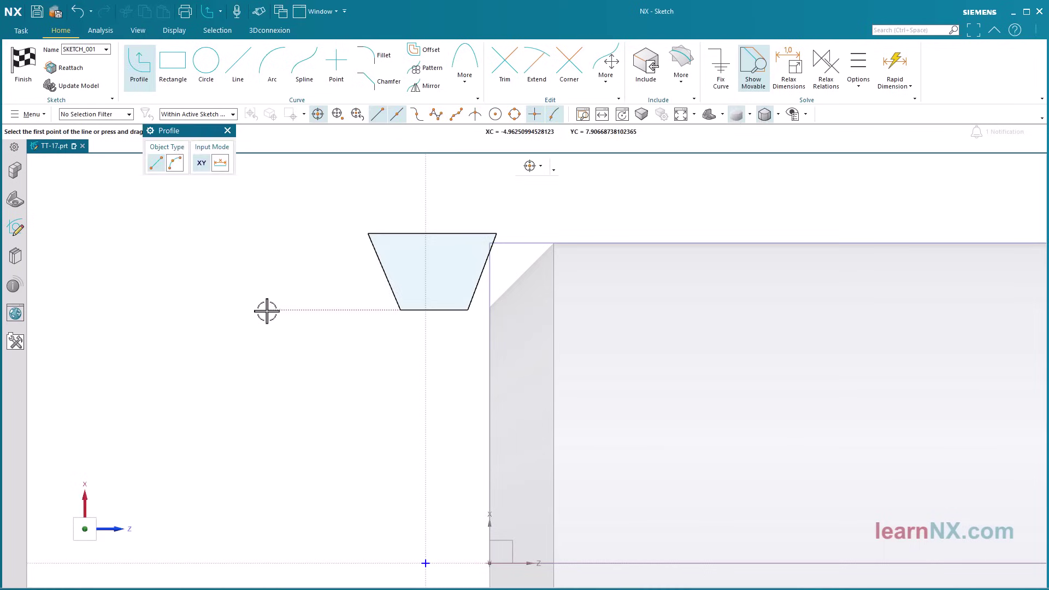
pyautogui.press('Escape')
pyautogui.scroll(-3, 457, 202)
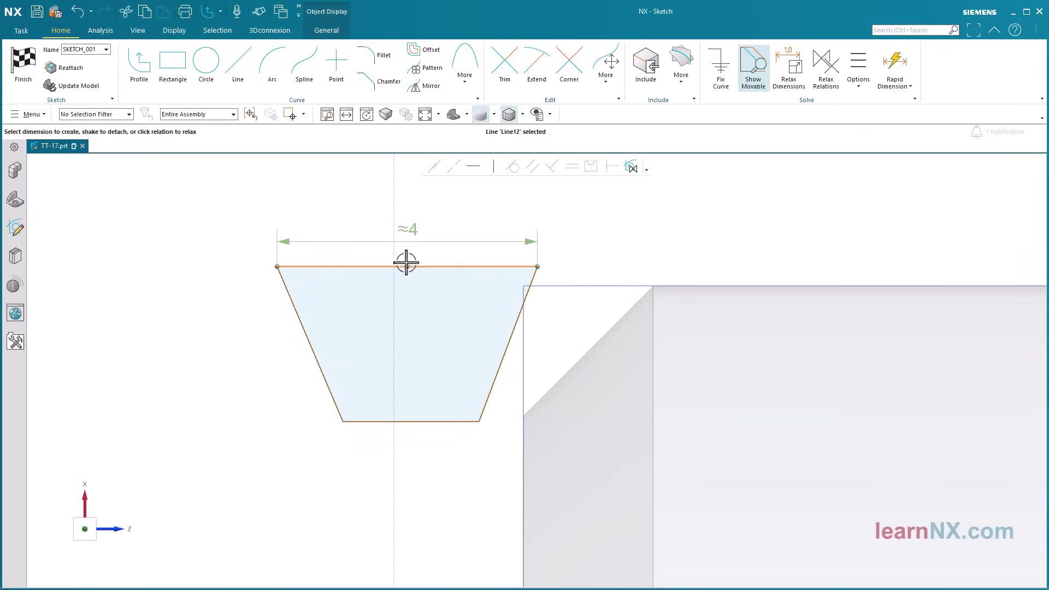
# Narrow the trapezoid's top edge and shorten its bottom edge by dragging them.
pyautogui.moveTo(405, 260); pyautogui.dragTo(397, 266)
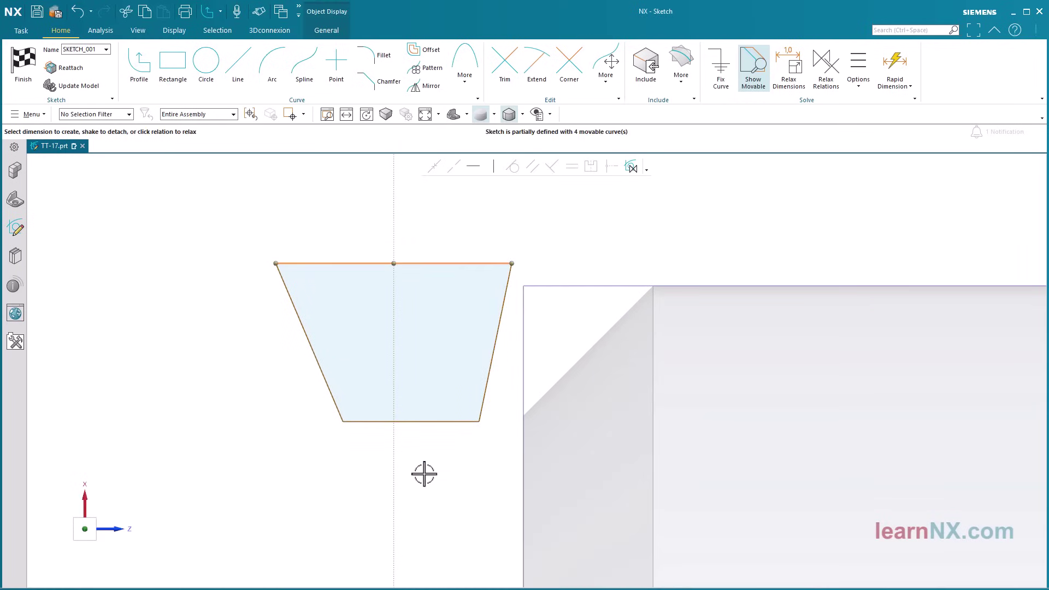
pyautogui.click(428, 421)
pyautogui.click(414, 435)
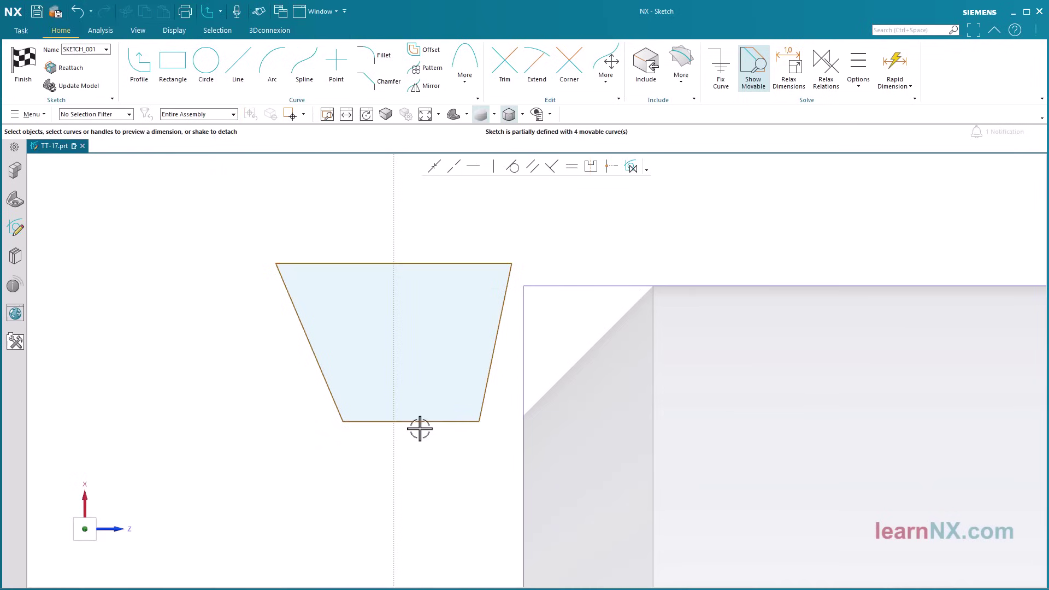
pyautogui.click(419, 432)
pyautogui.moveTo(415, 424); pyautogui.dragTo(399, 422)
pyautogui.press('Escape')
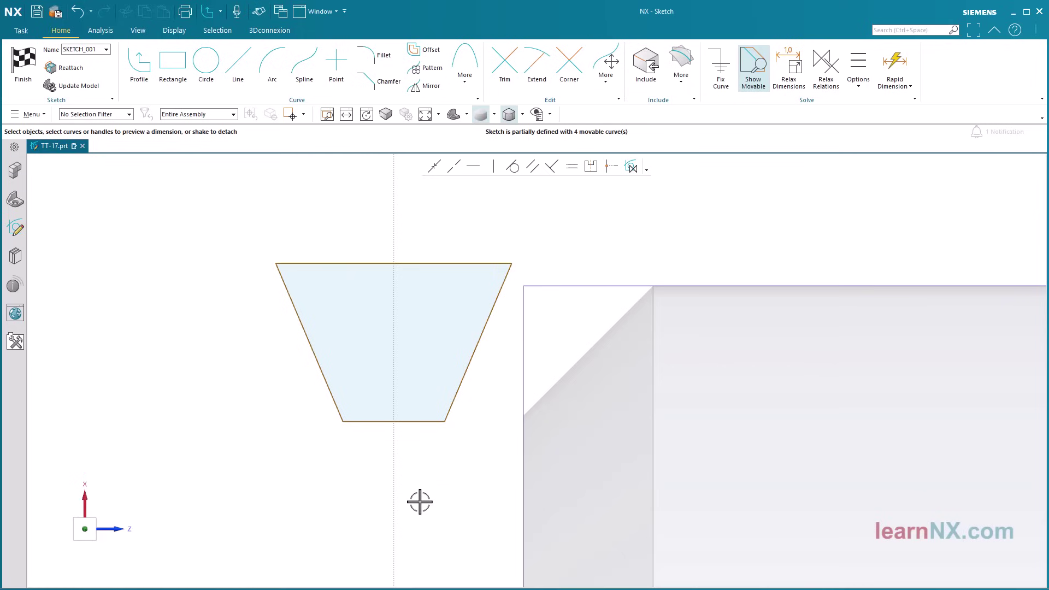
# Dimension the angle between the trapezoid's slanted sides as 30° and place it above the profile.
pyautogui.click(497, 301)
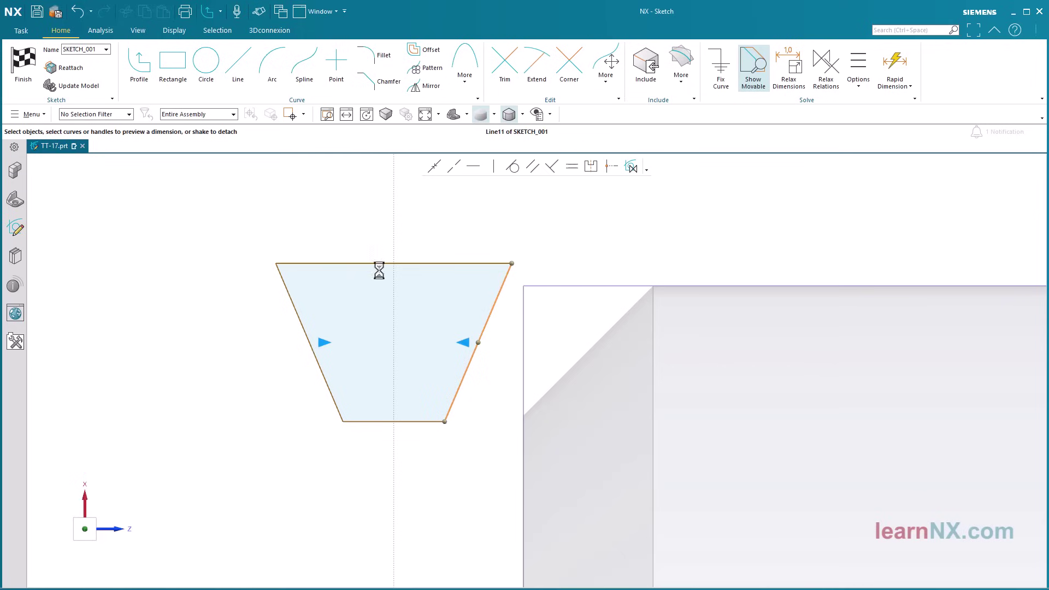
pyautogui.click(288, 292)
pyautogui.click(377, 280)
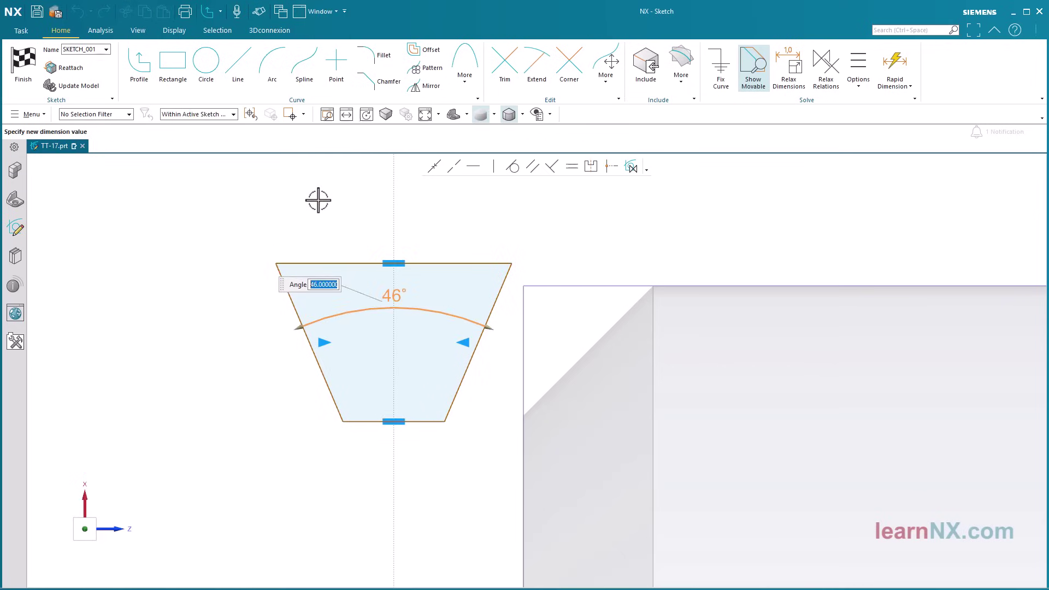
pyautogui.press('Return')
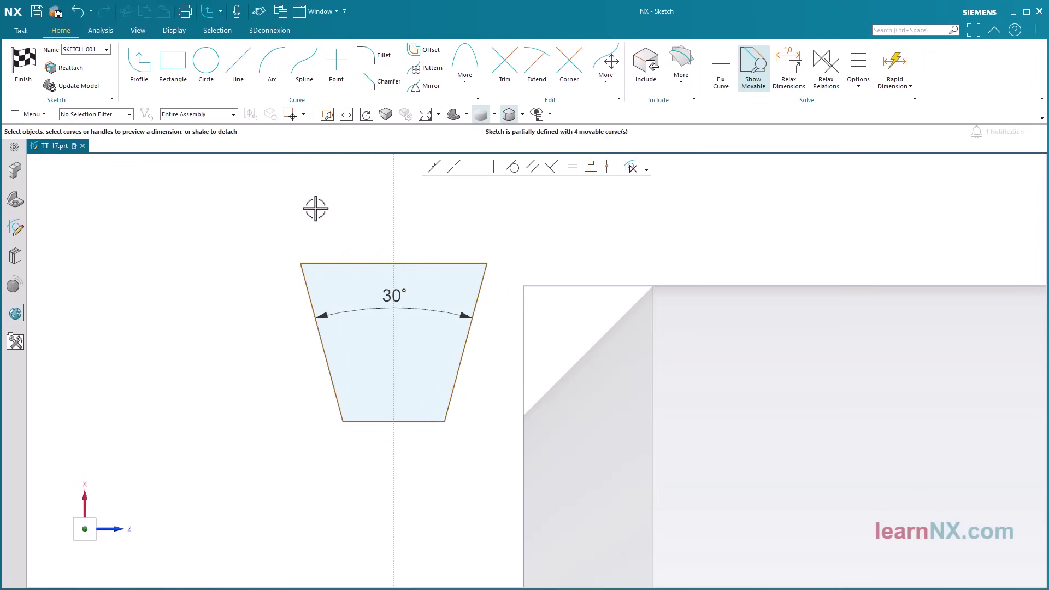
pyautogui.moveTo(394, 295)
pyautogui.mouseDown()
pyautogui.moveTo(359, 232)
pyautogui.moveTo(358, 203)
pyautogui.mouseUp()
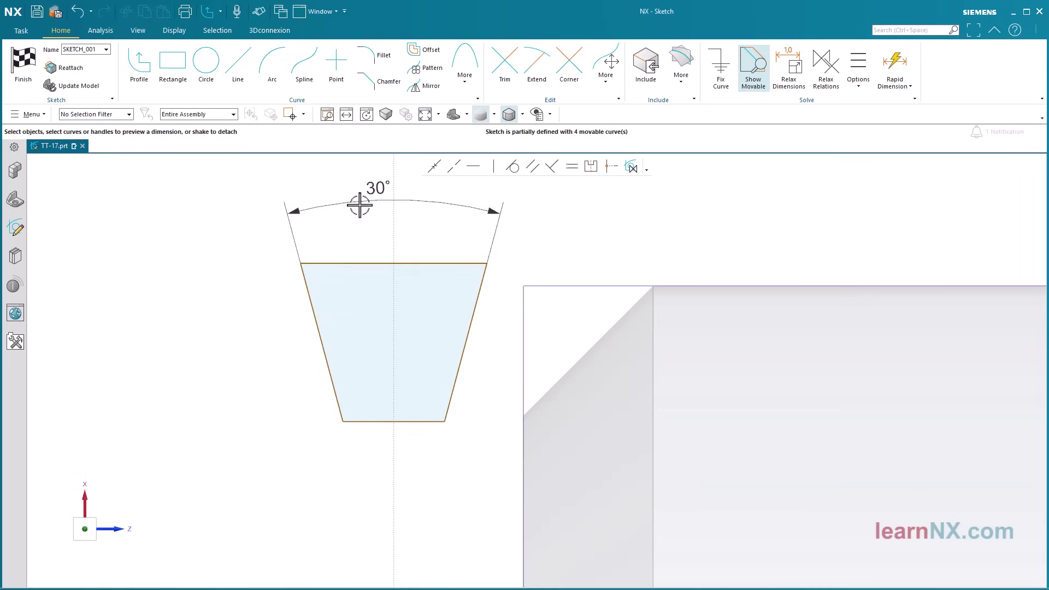
# Draw a horizontal line across the trapezoid's mid-height and convert it to a reference line.
pyautogui.click(238, 64)
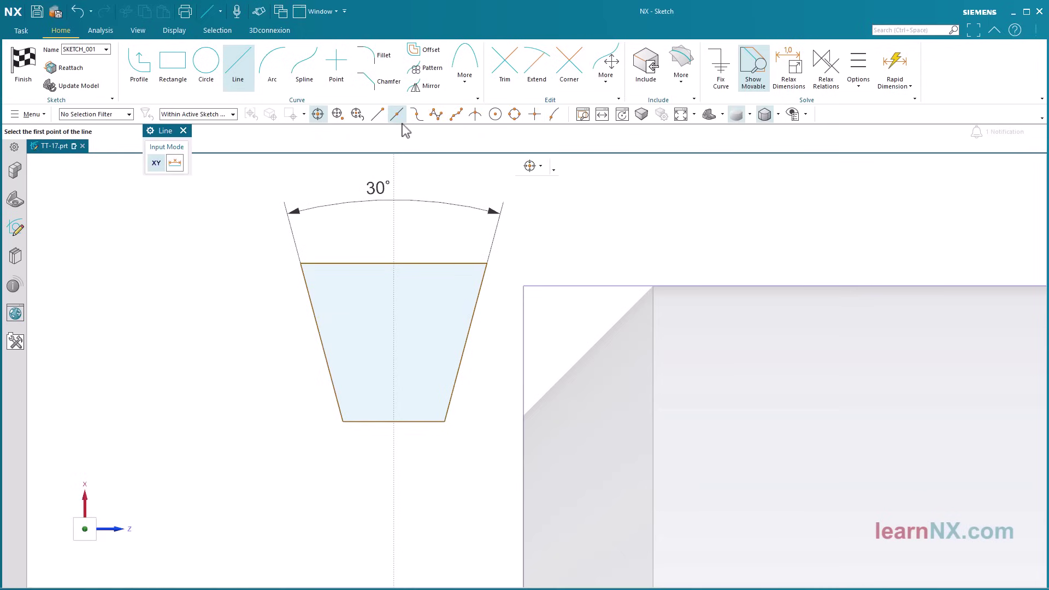
pyautogui.click(321, 342)
pyautogui.click(465, 342)
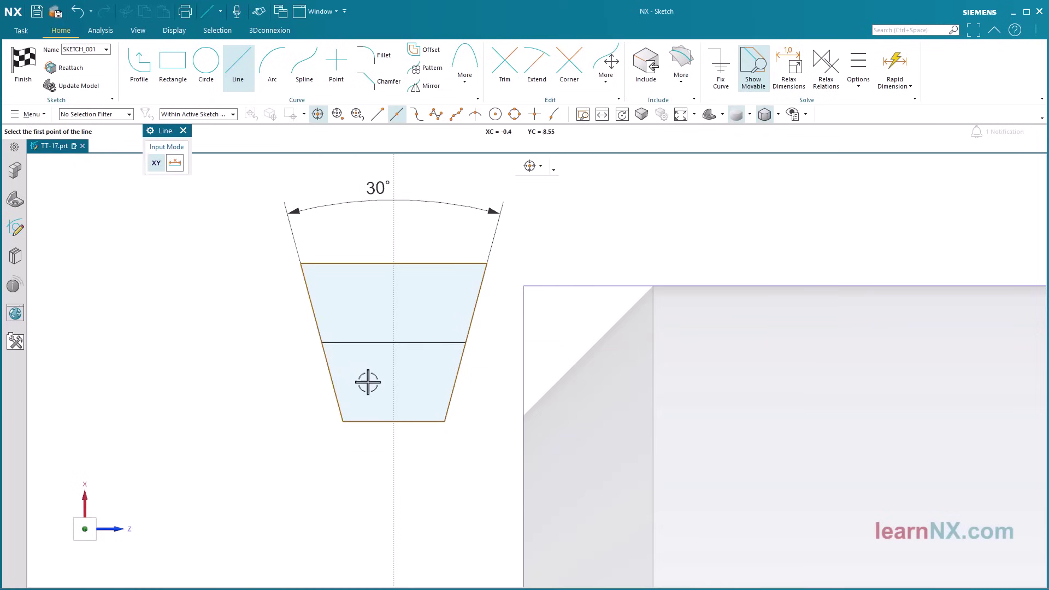
pyautogui.press('Escape')
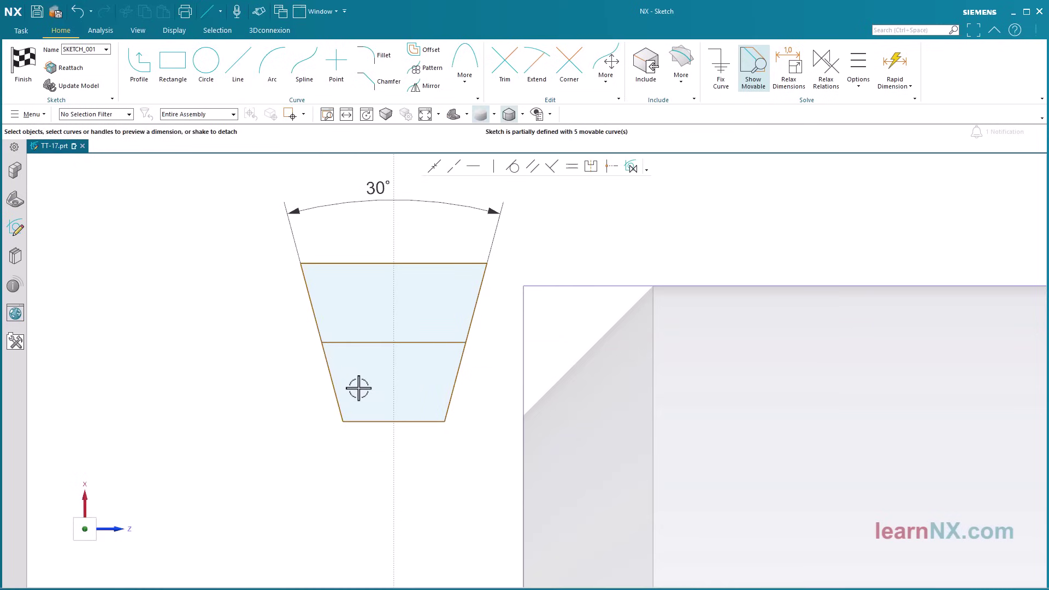
pyautogui.click(365, 342)
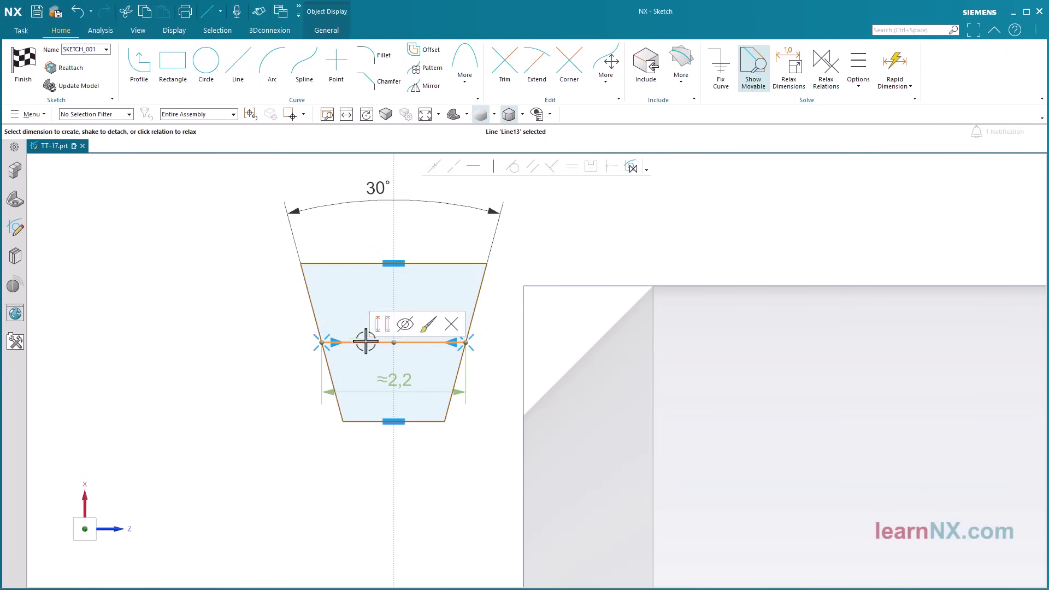
pyautogui.click(377, 325)
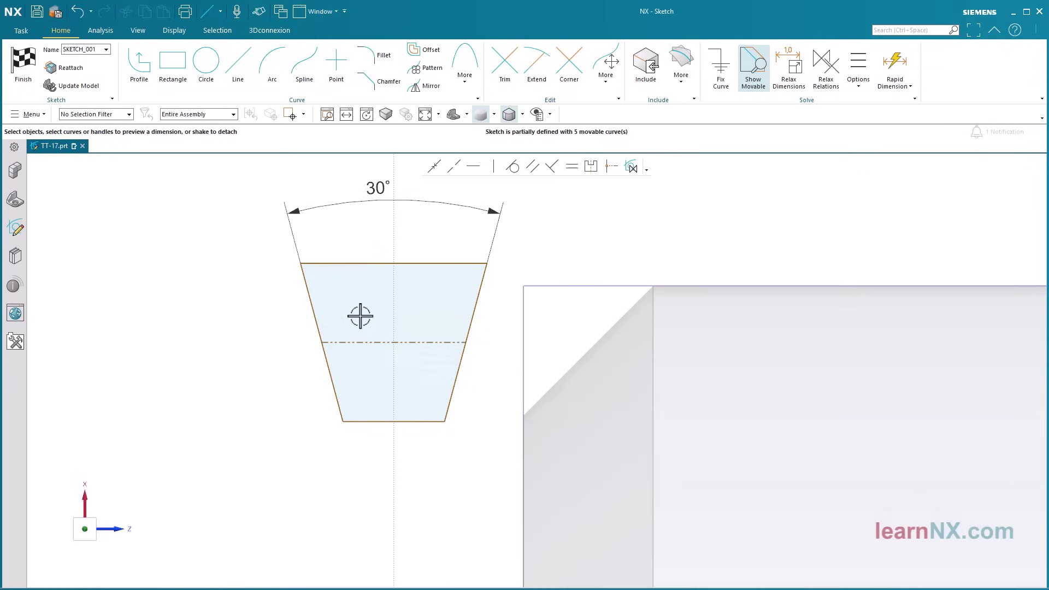
# Dimension the reference line's width as p31=P*0.5 without rescaling the sketch.
pyautogui.click(360, 343)
pyautogui.click(381, 379)
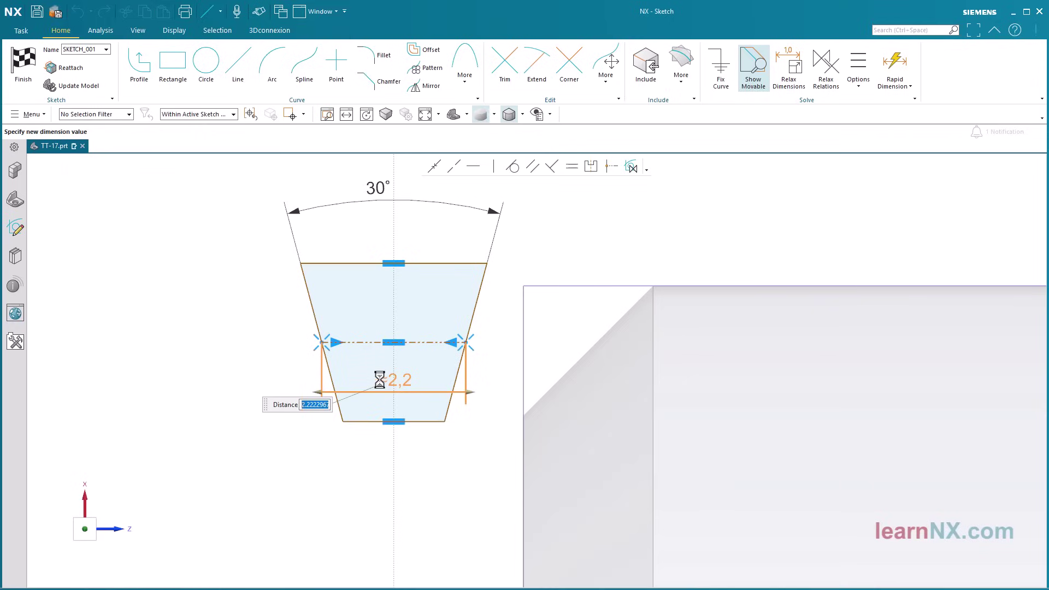
pyautogui.write('=P*0.5')
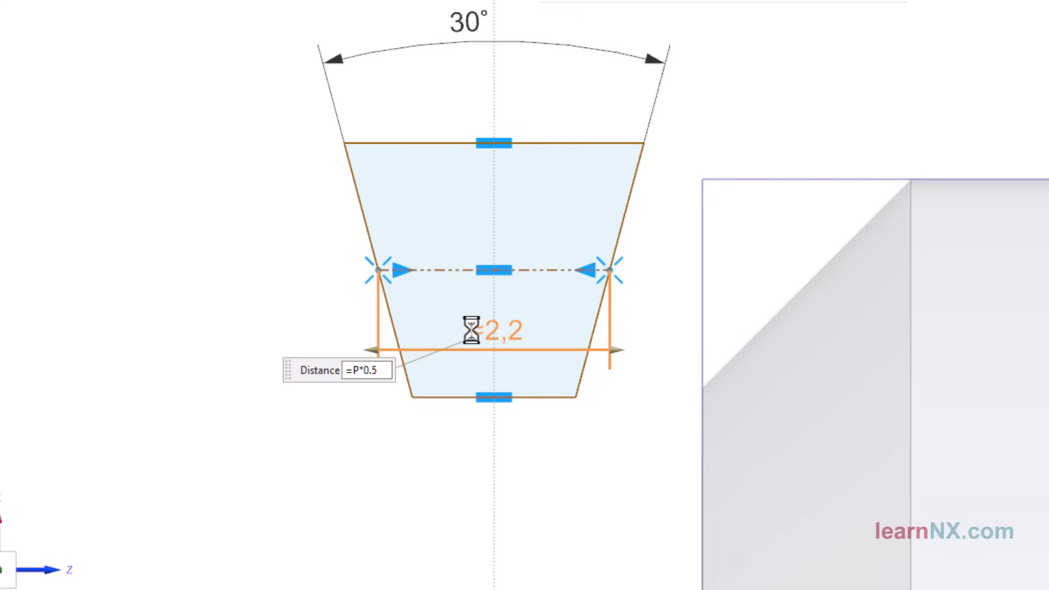
pyautogui.press('Return')
pyautogui.click(815, 225)
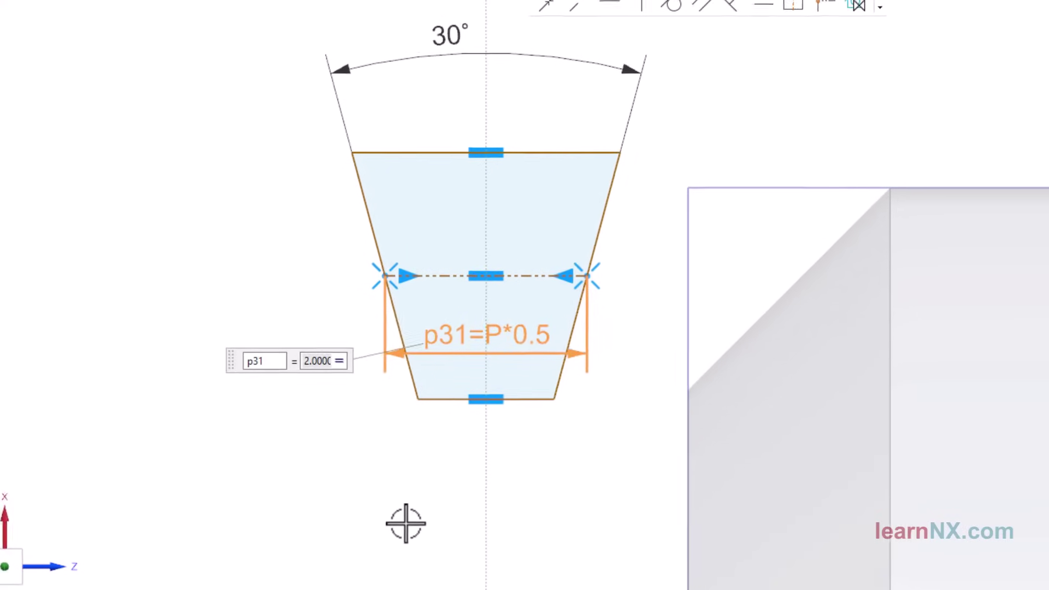
pyautogui.press('Escape')
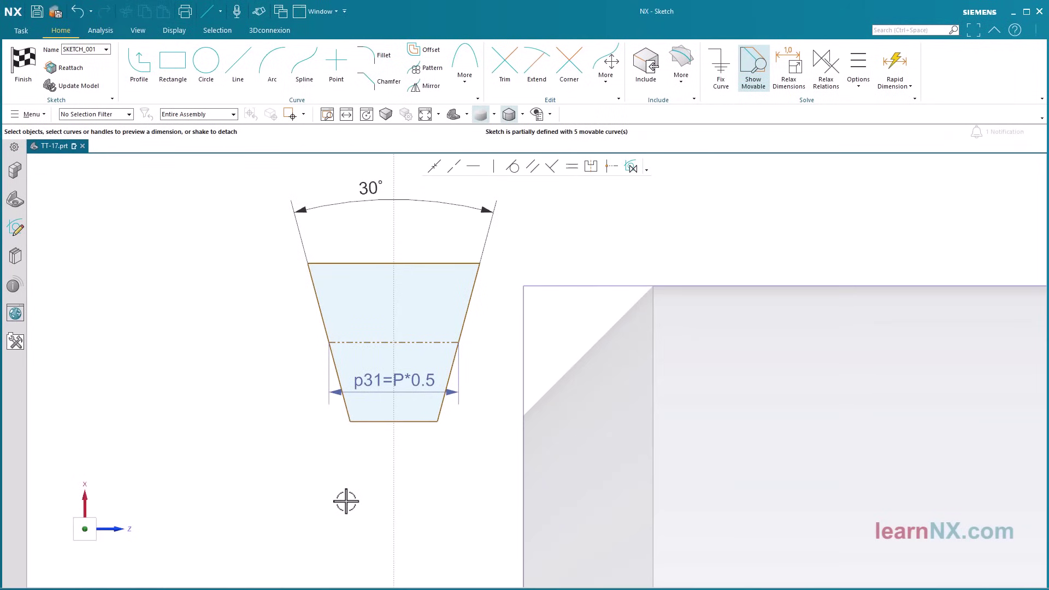
# Dimension the trapezoid height between top and bottom edges as P*0.5+Gap*2, placed to the left.
pyautogui.click(358, 263)
pyautogui.click(365, 421)
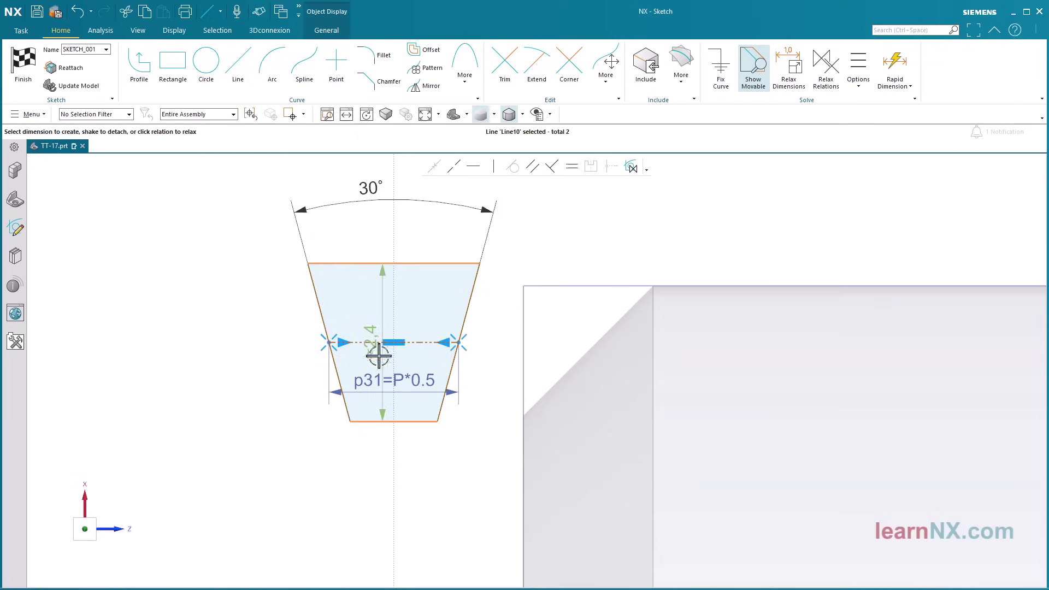
pyautogui.click(372, 339)
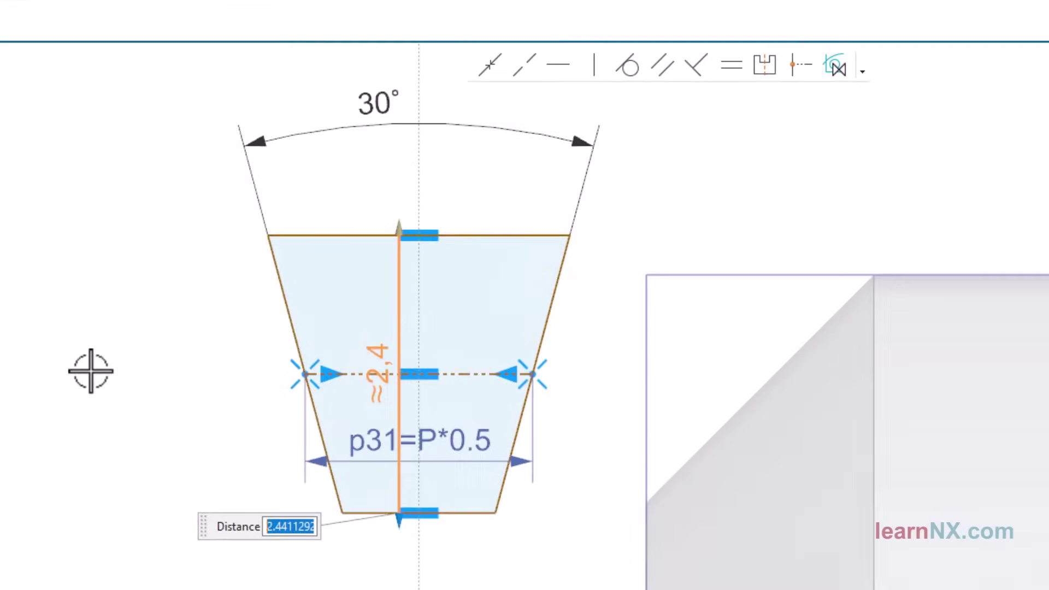
pyautogui.write('=P*0.5+')
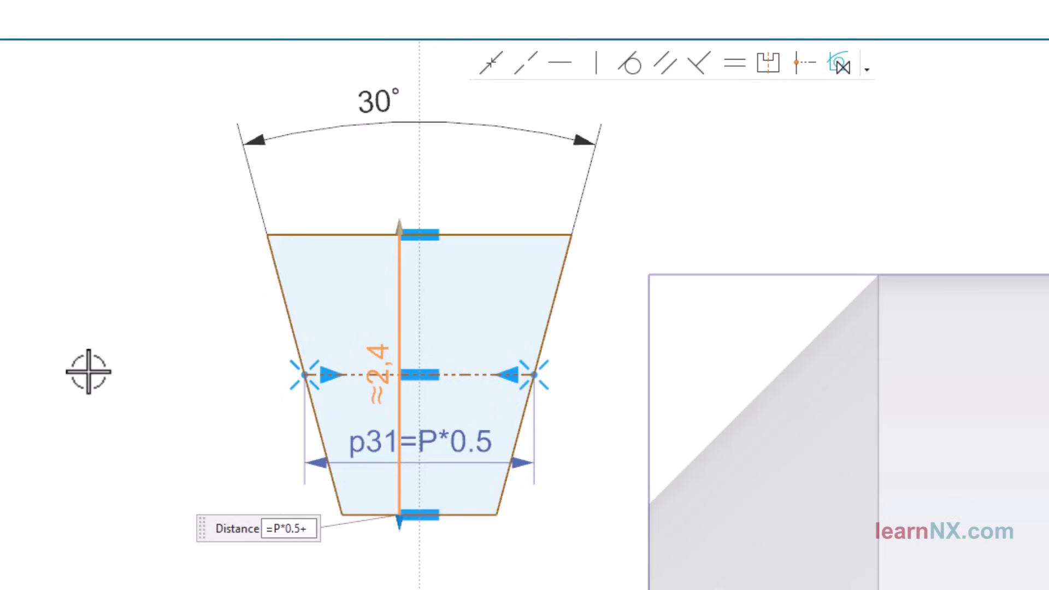
pyautogui.write('Gap')
pyautogui.write('*2')
pyautogui.press('Return')
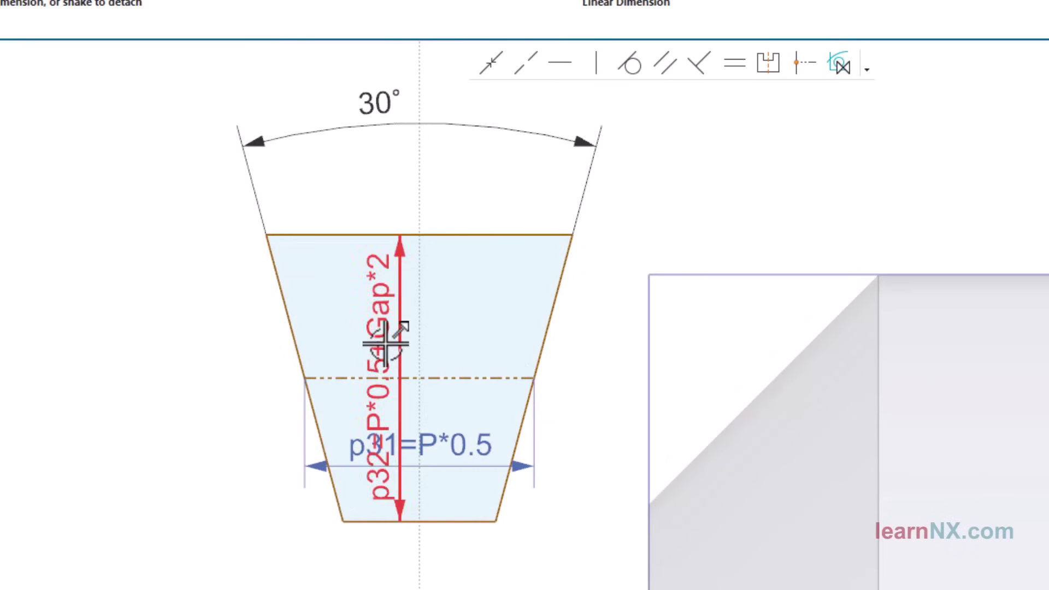
pyautogui.moveTo(382, 342)
pyautogui.mouseDown()
pyautogui.moveTo(140, 368)
pyautogui.moveTo(54, 486)
pyautogui.mouseUp()
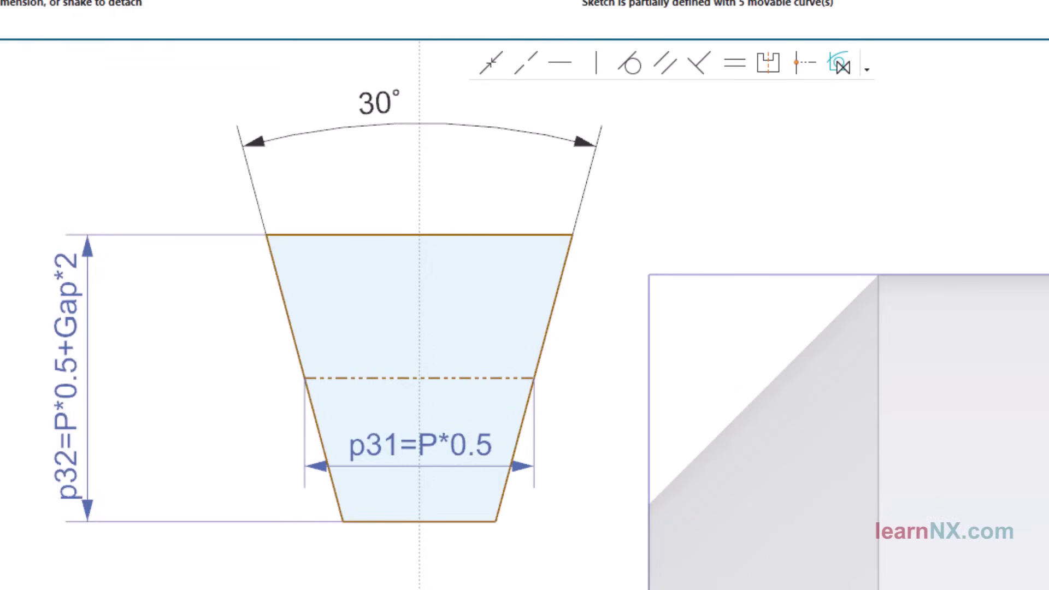
pyautogui.click(356, 383)
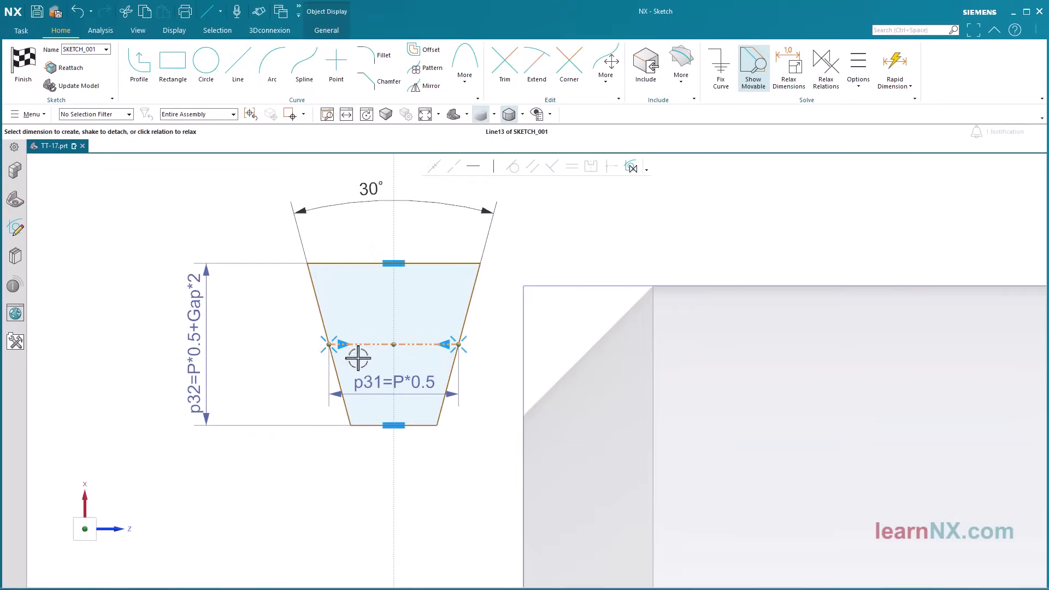
# Dimension the dash-dot line to the horizontal axis as a diameter Øp33=Dm.
pyautogui.scroll(-5, 371, 448)
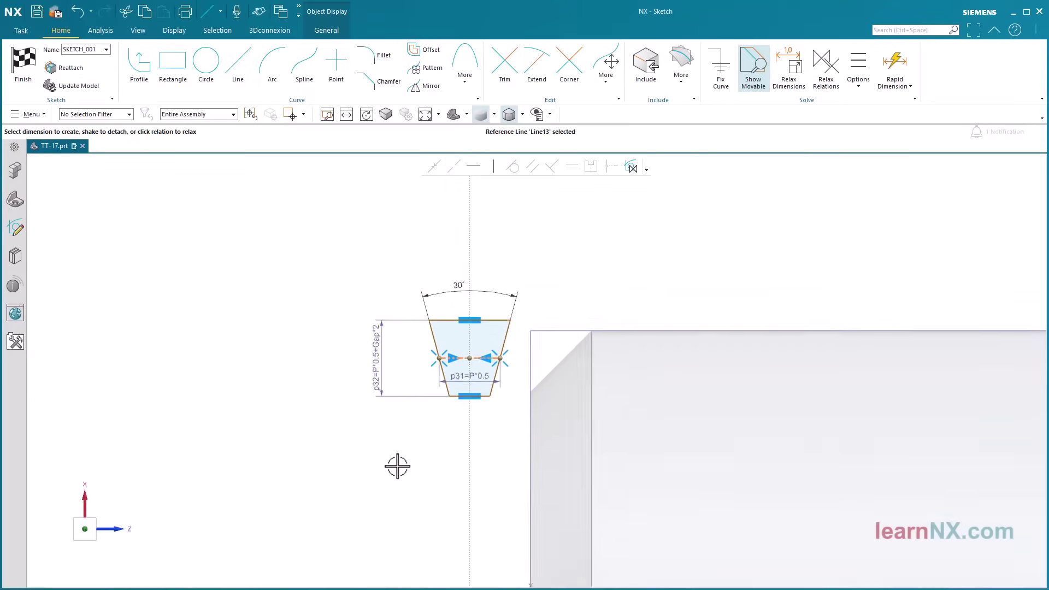
pyautogui.click(431, 545)
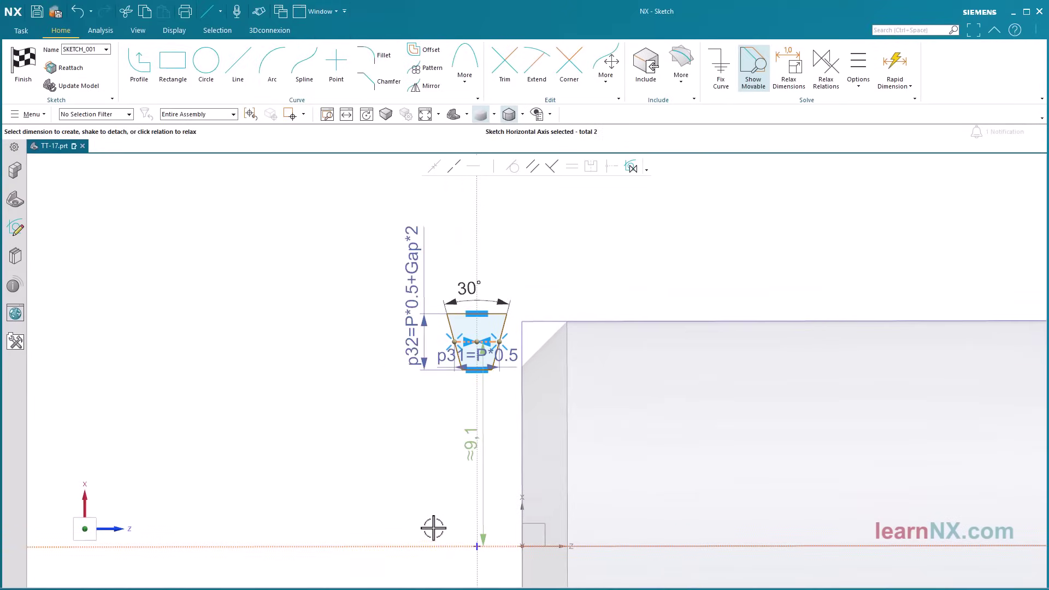
pyautogui.click(469, 446)
pyautogui.press('Return')
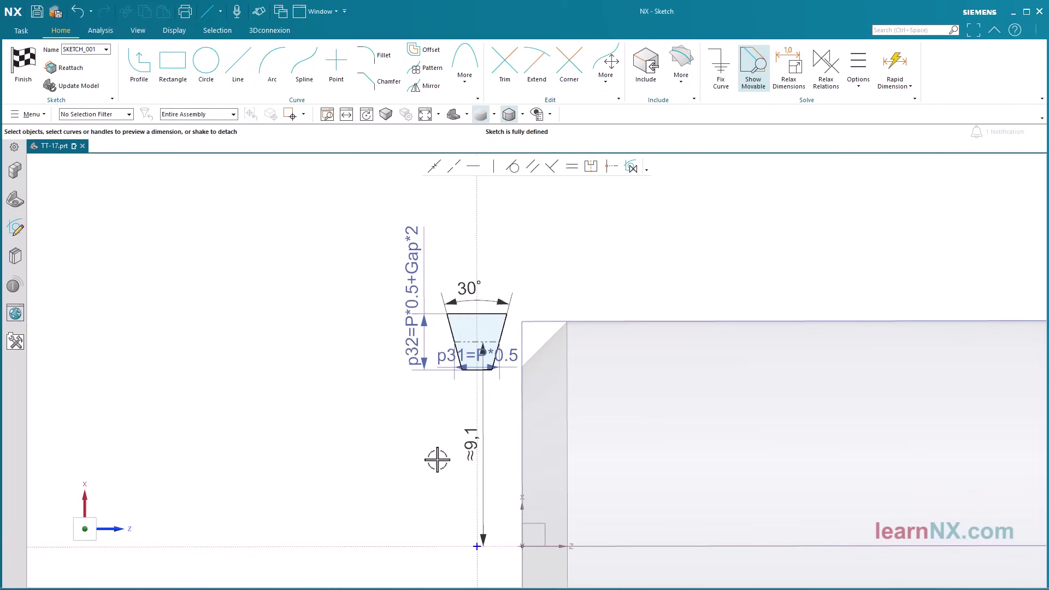
pyautogui.rightClick(469, 438)
pyautogui.click(499, 392)
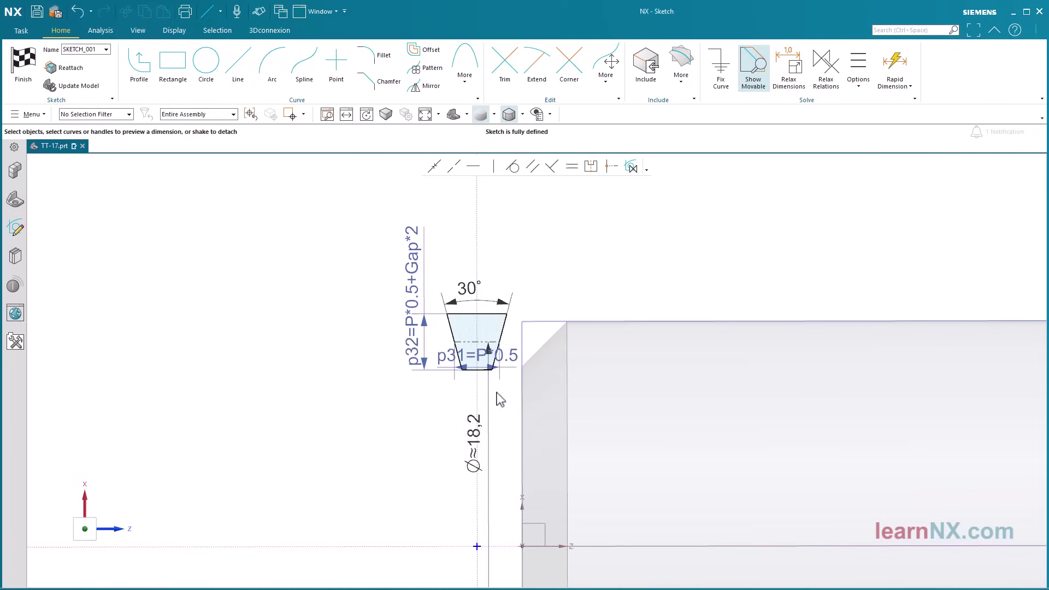
pyautogui.doubleClick(471, 429)
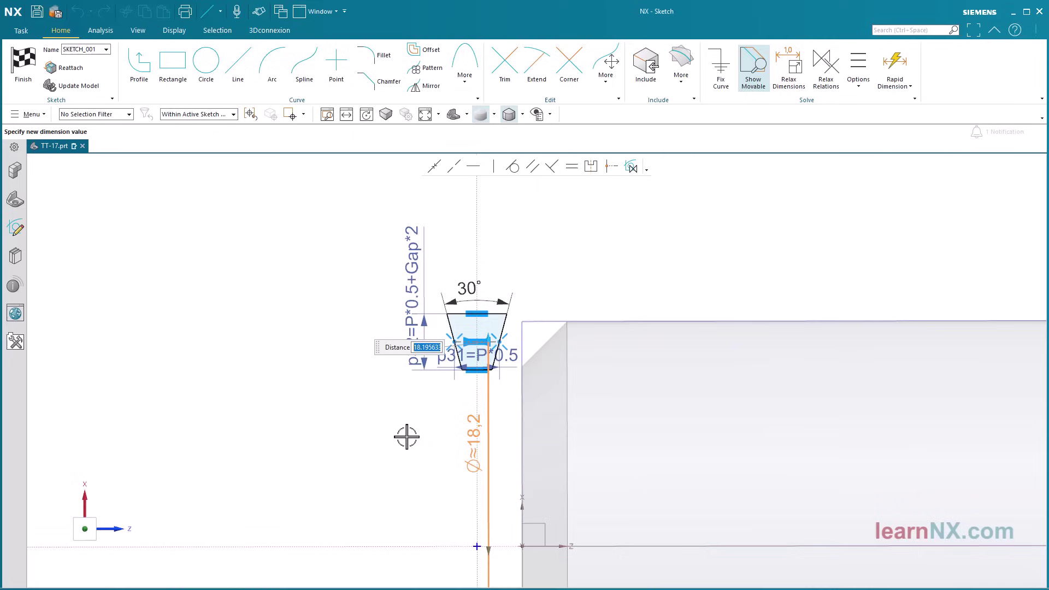
pyautogui.write('D=18')
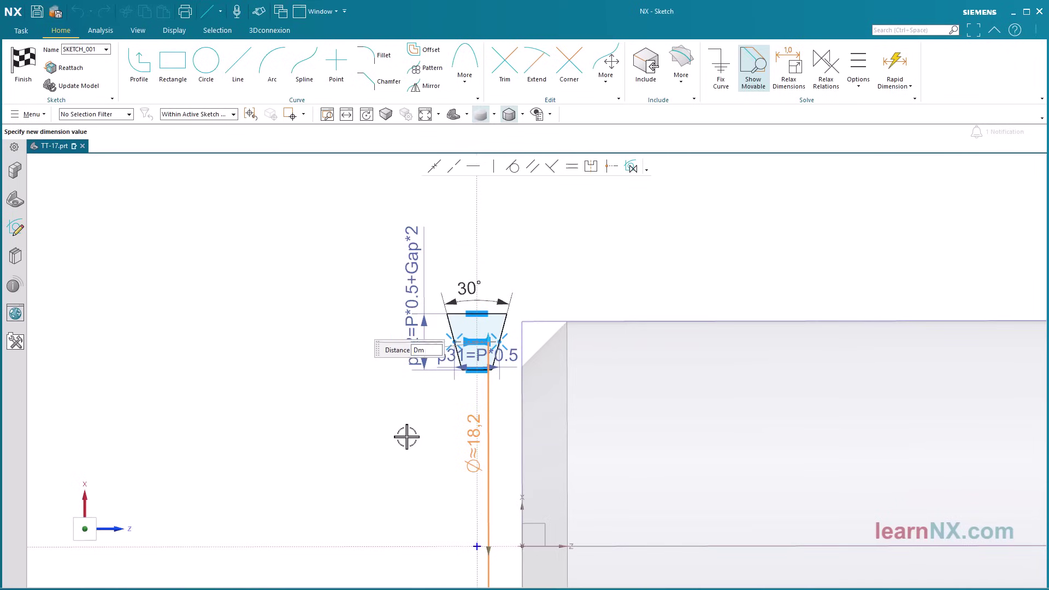
pyautogui.press('Return')
pyautogui.click(421, 327)
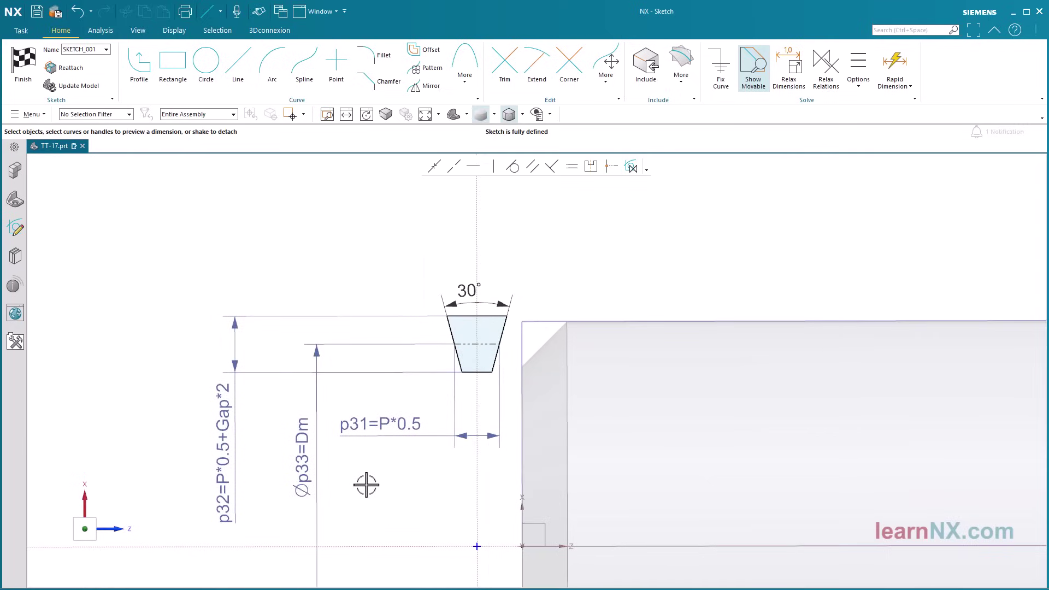
# Try a -30° angle, undo it to keep 30°, and finish the sketch.
pyautogui.doubleClick(477, 286)
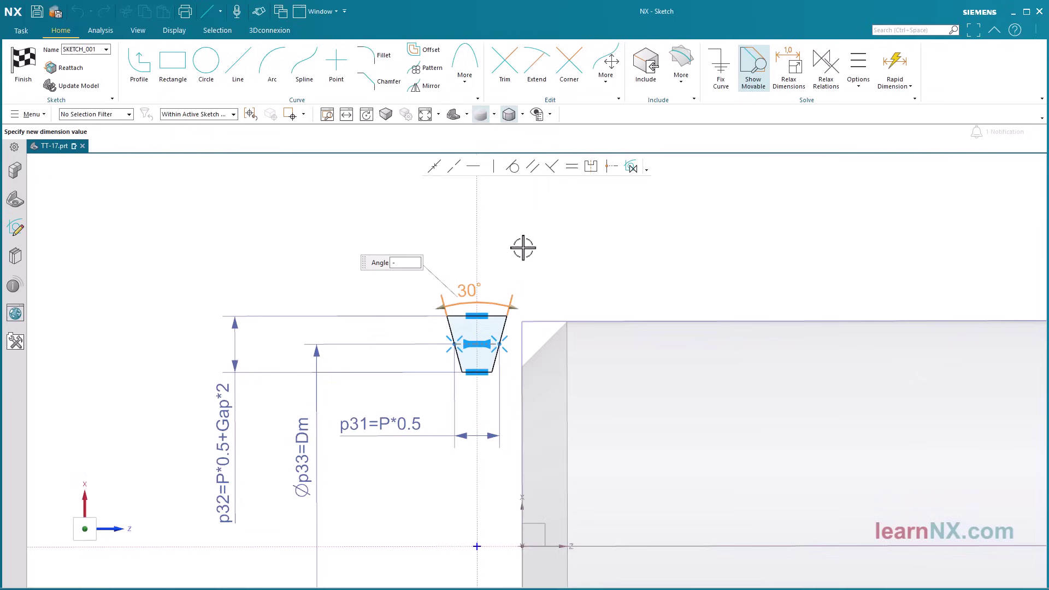
pyautogui.write('-30')
pyautogui.press('Return')
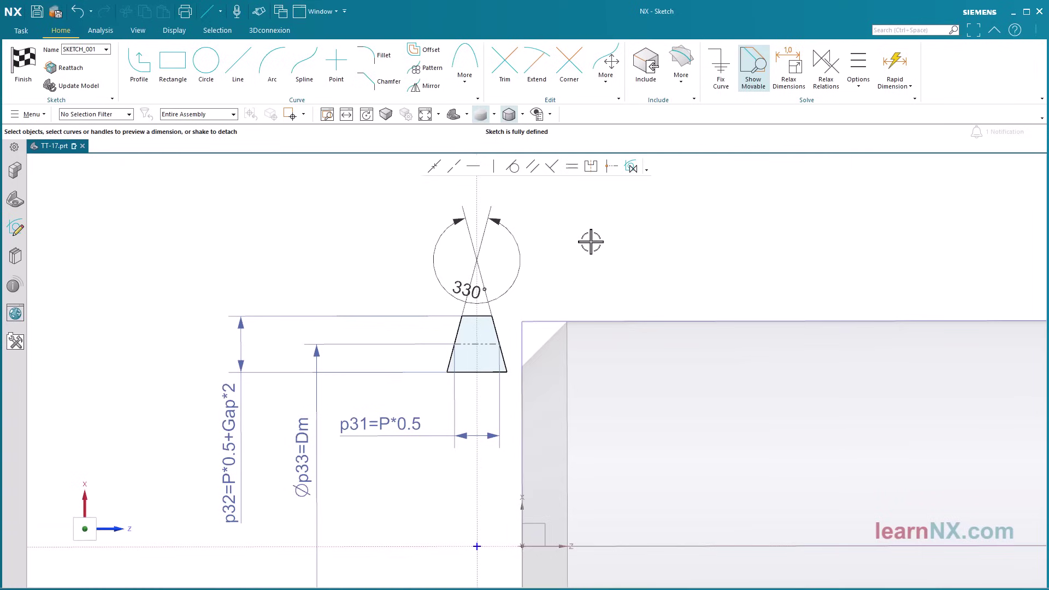
pyautogui.click(80, 13)
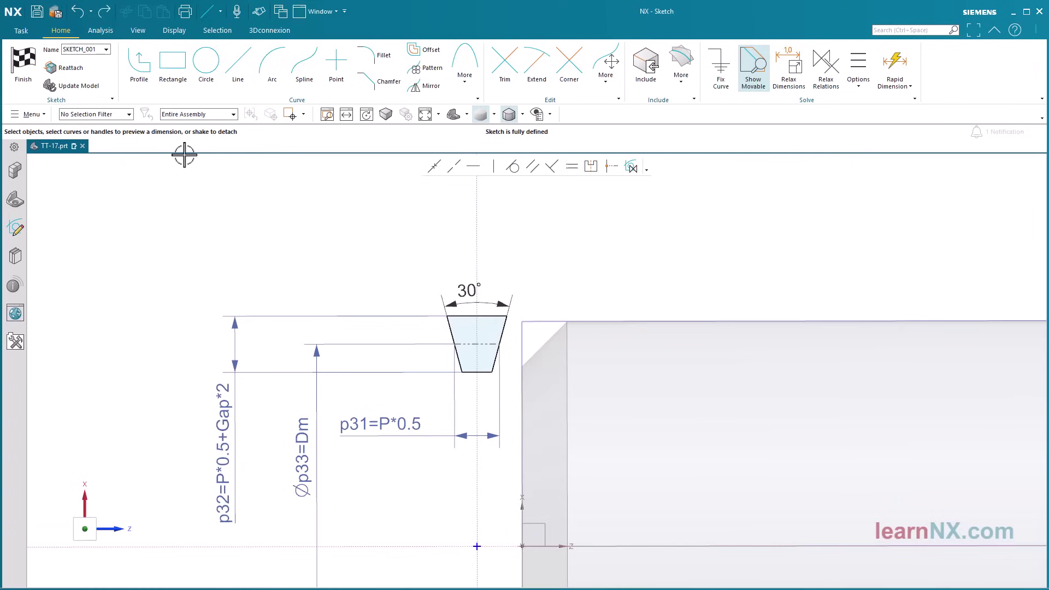
pyautogui.hotkey('ctrl', 'q')
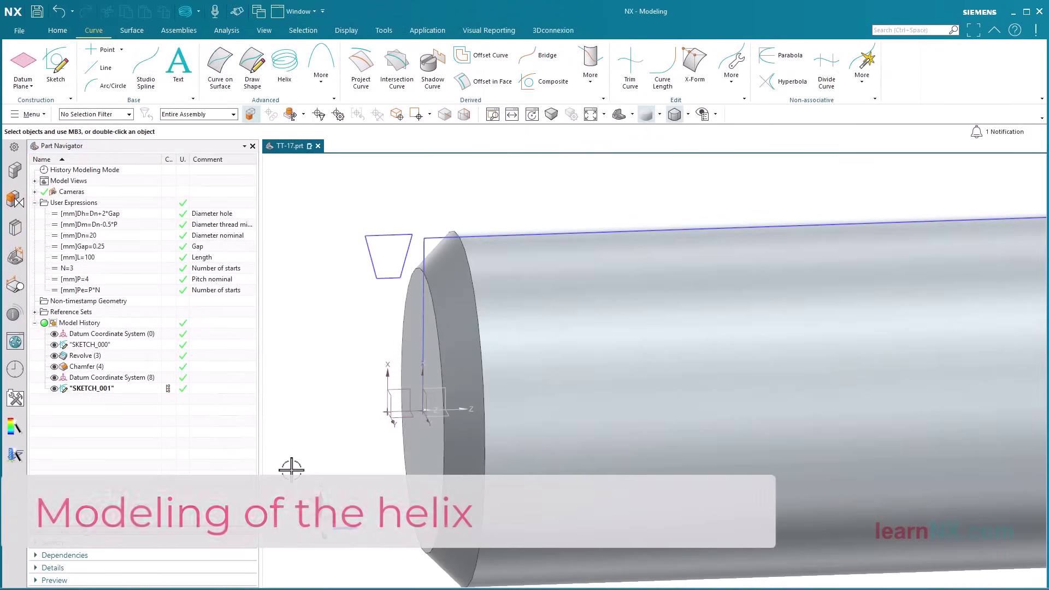
# Create a right-hand helix on the datum CSYS with diameter Dm, pitch Pe and end limit L.
pyautogui.click(285, 65)
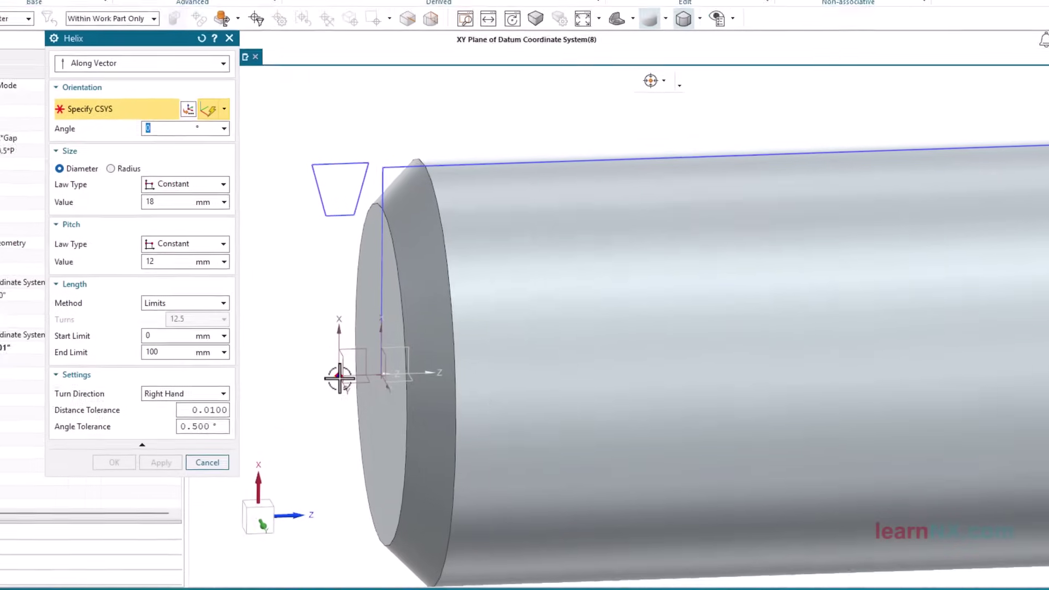
pyautogui.click(332, 373)
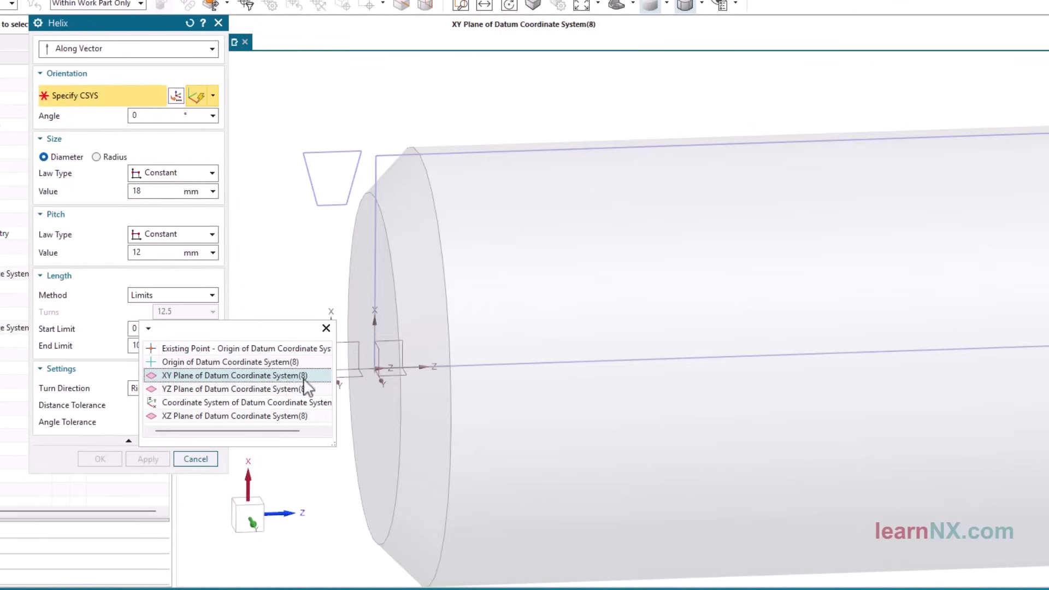
pyautogui.click(252, 404)
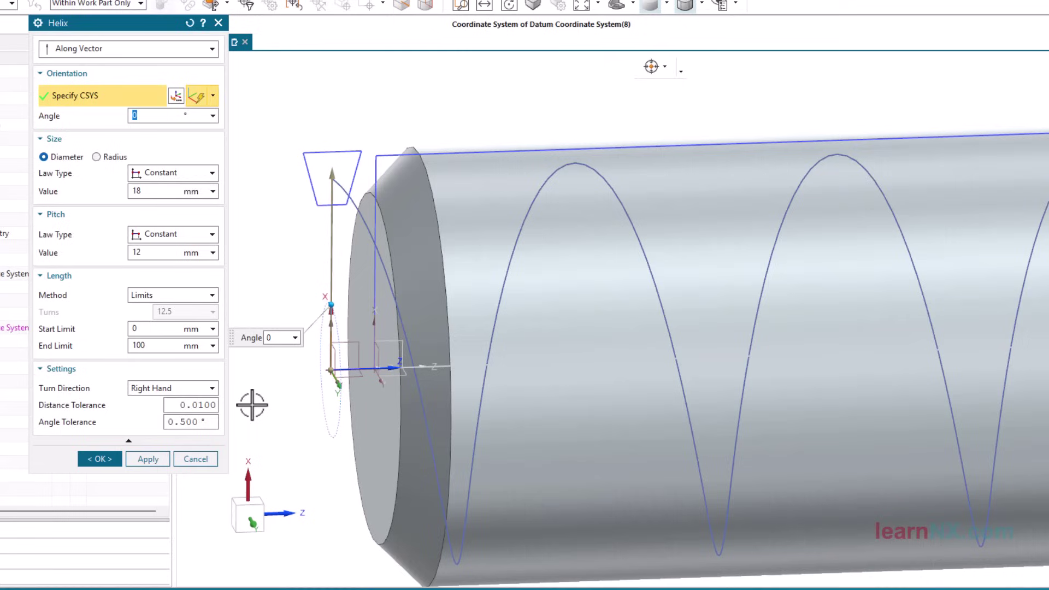
pyautogui.click(153, 197)
pyautogui.write('Dm')
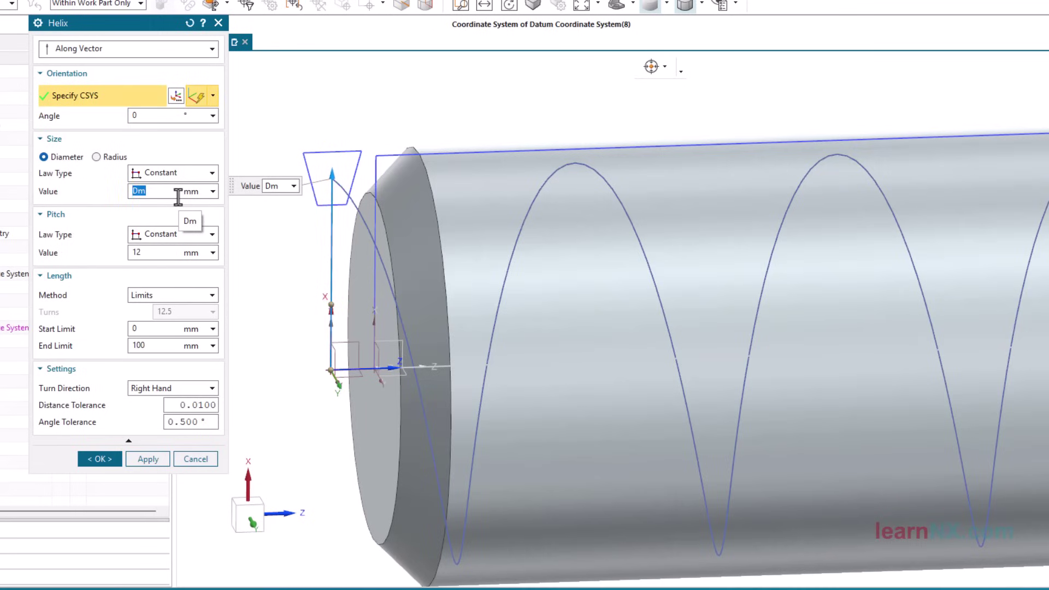
pyautogui.click(151, 252)
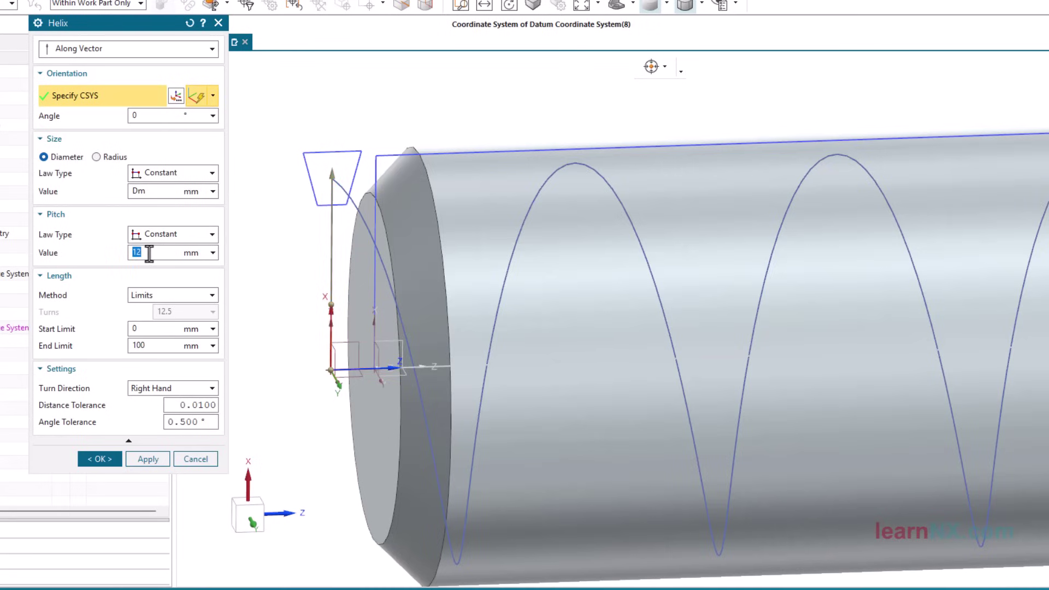
pyautogui.write('P')
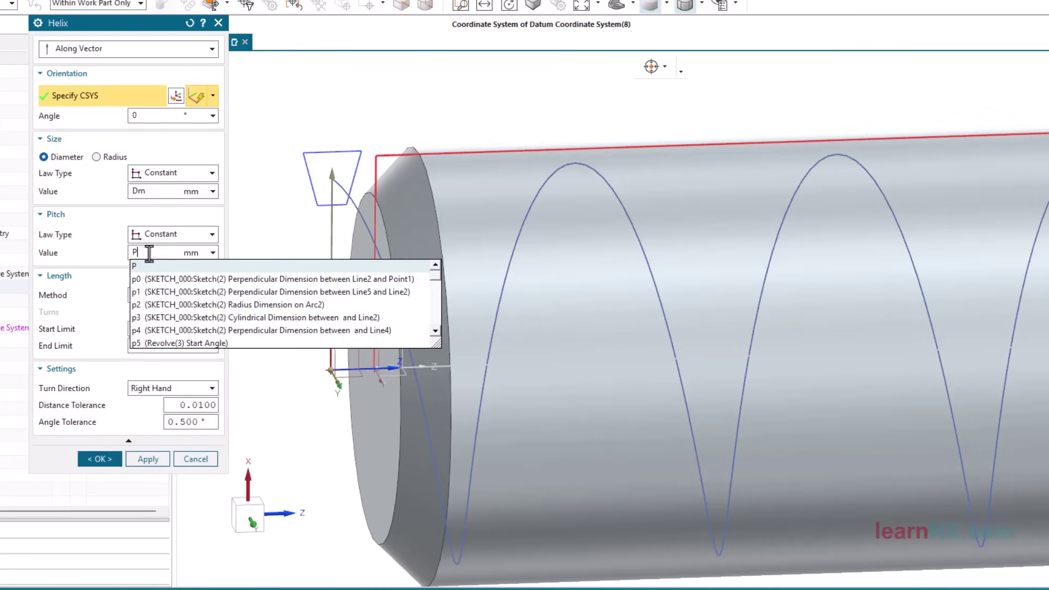
pyautogui.write('e')
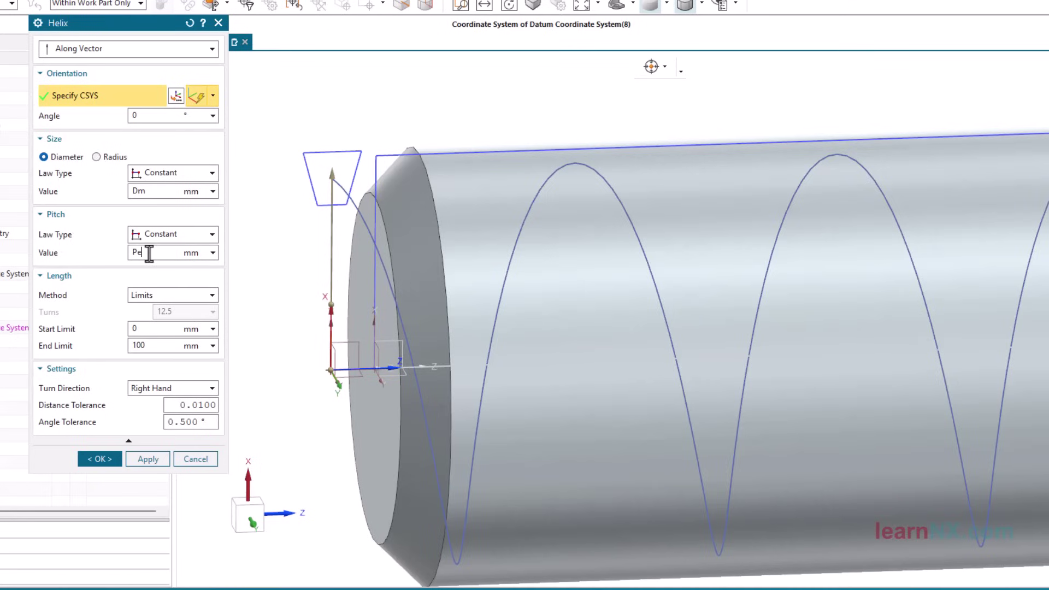
pyautogui.click(156, 344)
pyautogui.write('L')
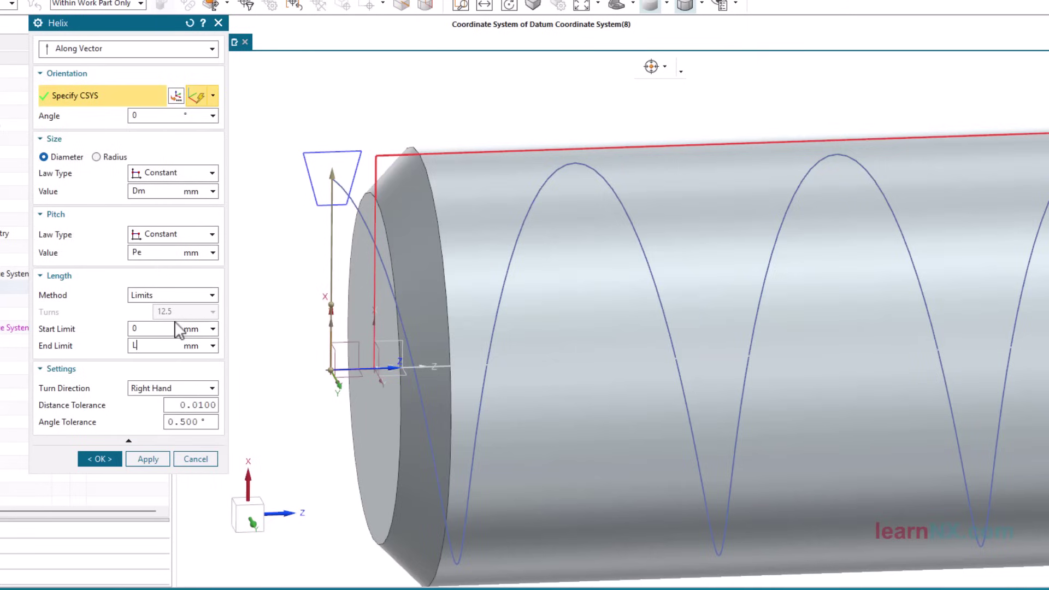
pyautogui.click(202, 388)
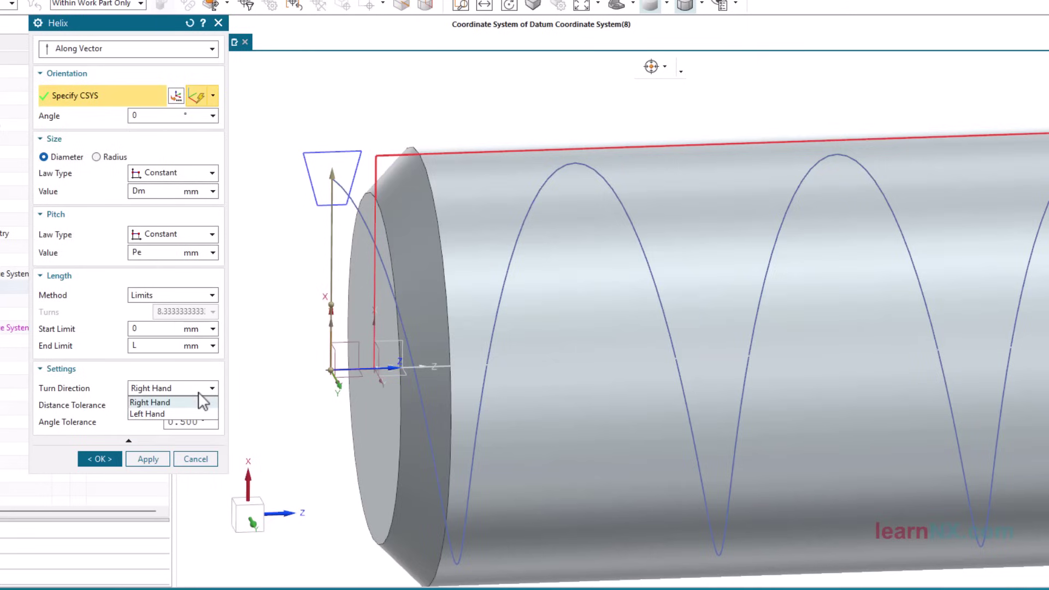
pyautogui.click(201, 402)
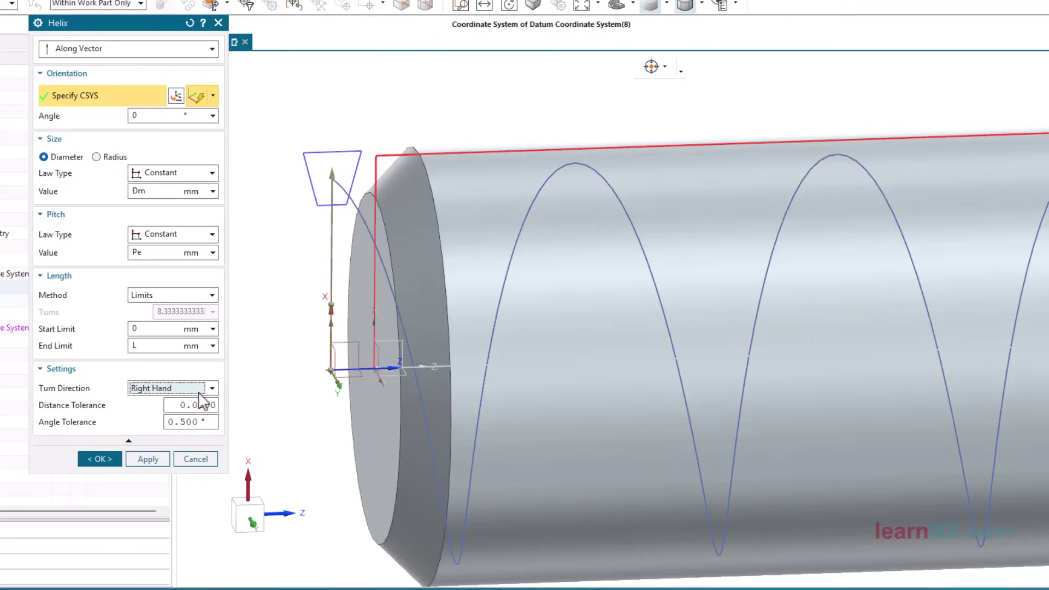
pyautogui.click(100, 459)
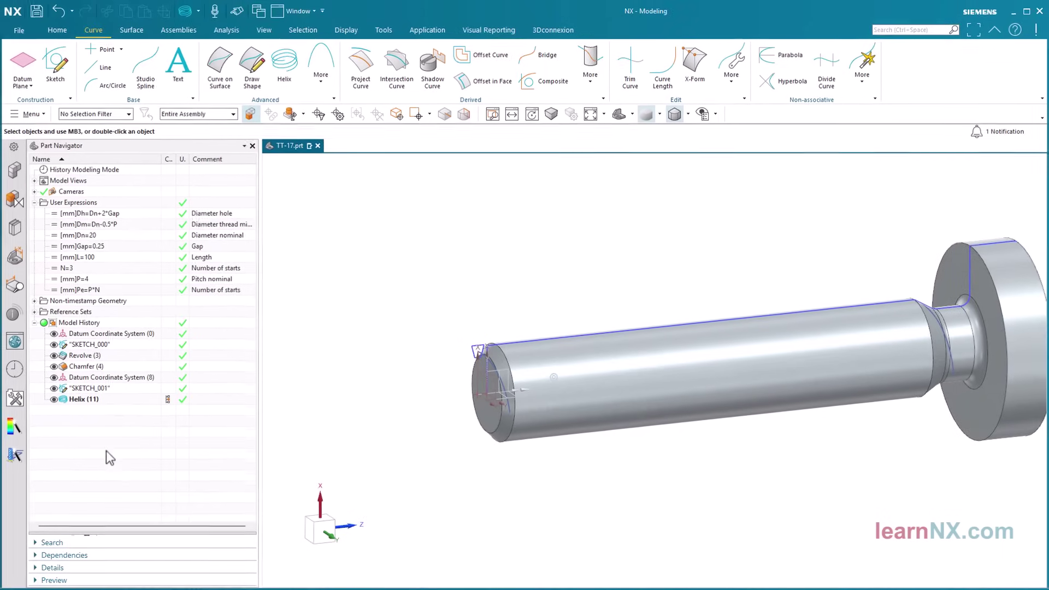
# Select Helix (11), start a Swept feature, and zoom in on the shaft end.
pyautogui.click(84, 404)
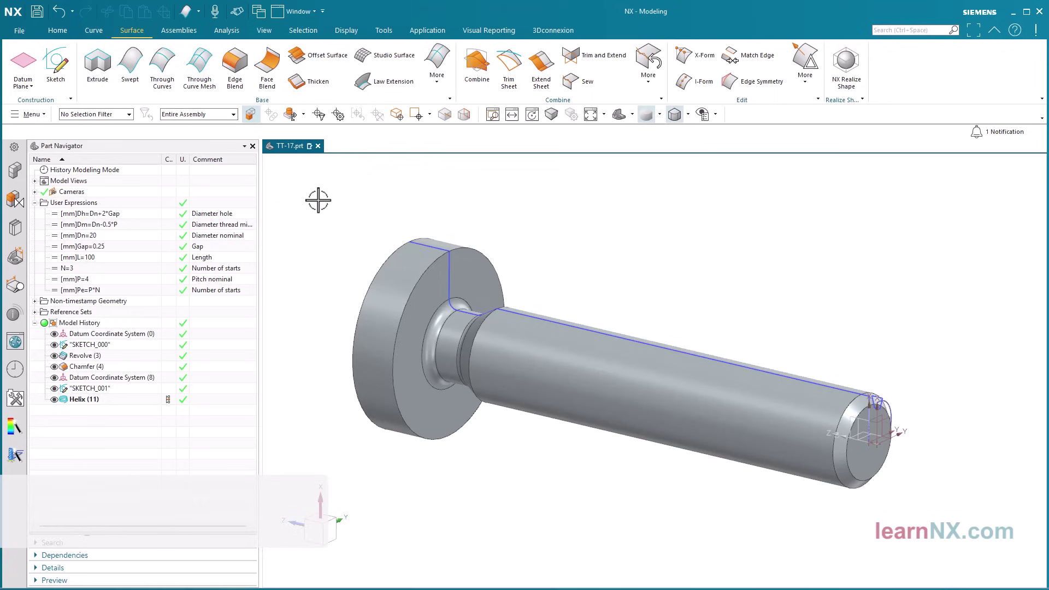
pyautogui.click(132, 65)
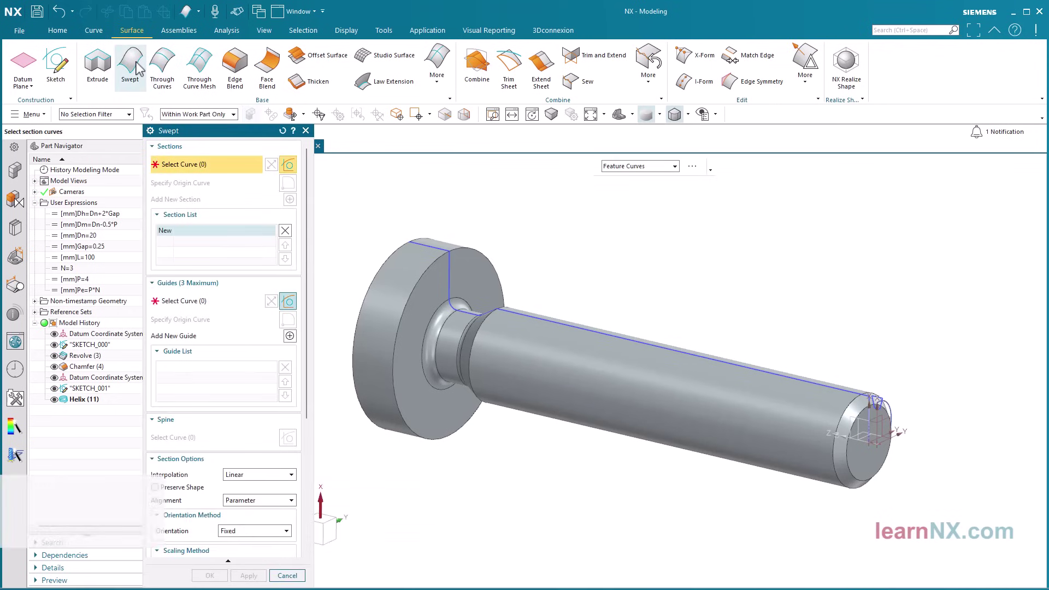
pyautogui.scroll(8, 886, 268)
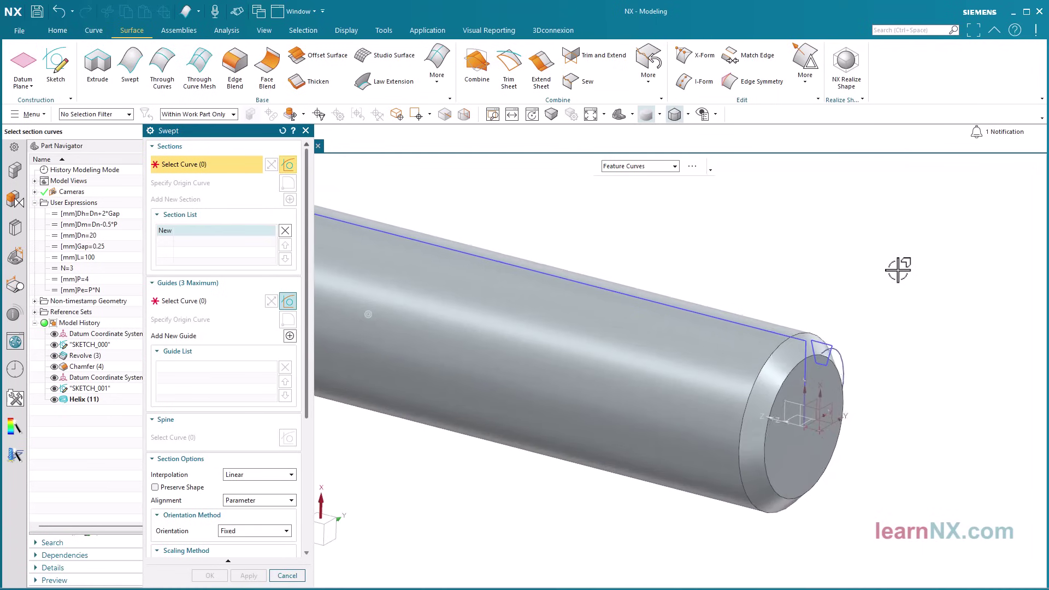
pyautogui.scroll(3, 898, 270)
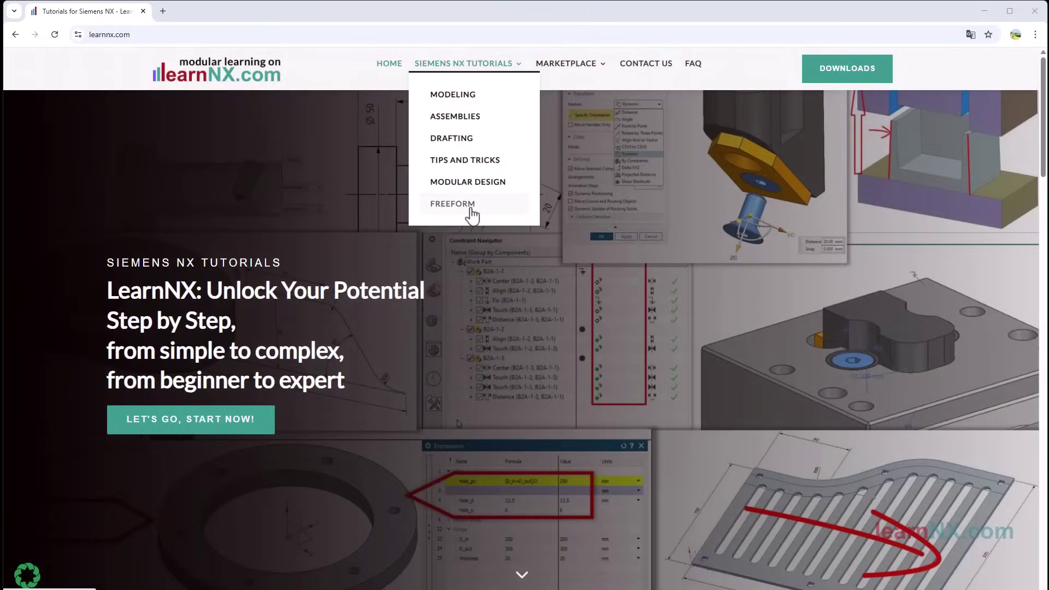
# Open the learnNX Freeform tutorials page and scroll down its lesson list.
pyautogui.click(453, 204)
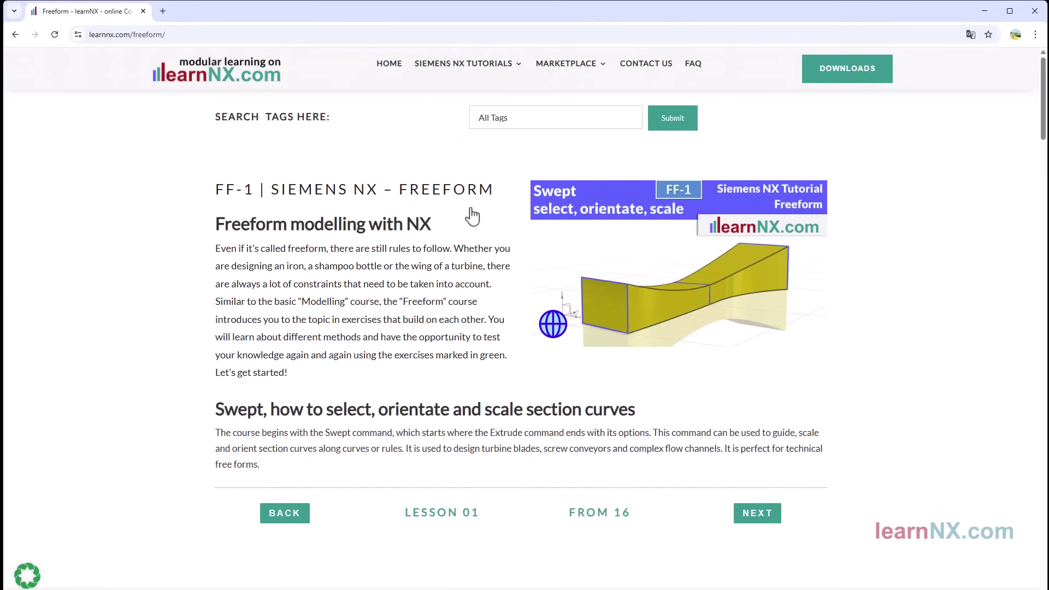
pyautogui.moveTo(1042, 128); pyautogui.dragTo(1043, 340)
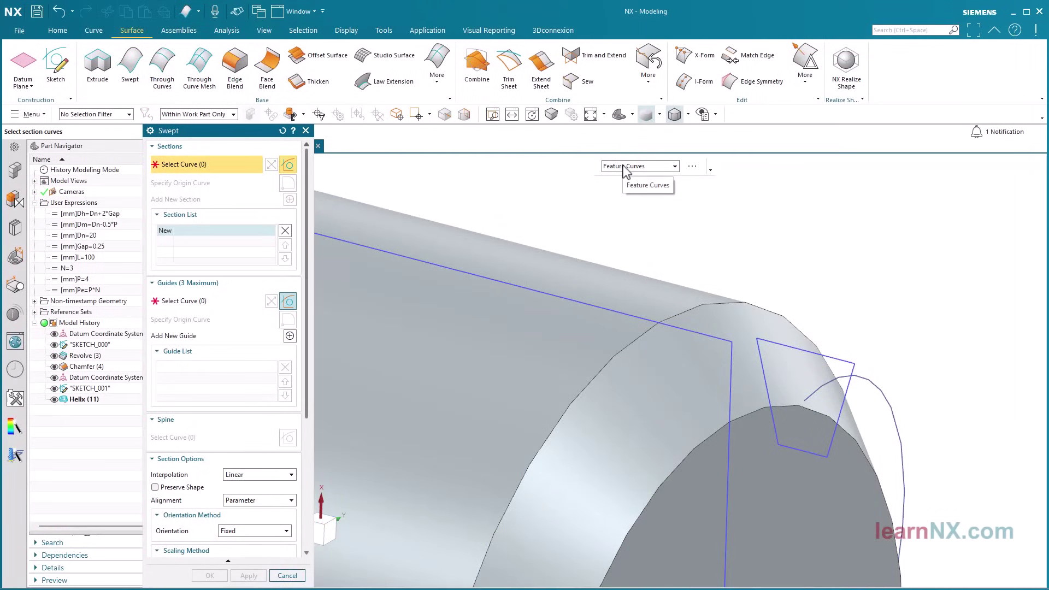
# Sweep the trapezoid profile along the helix guide, oriented by the datum Z-axis vector direction.
pyautogui.click(840, 358)
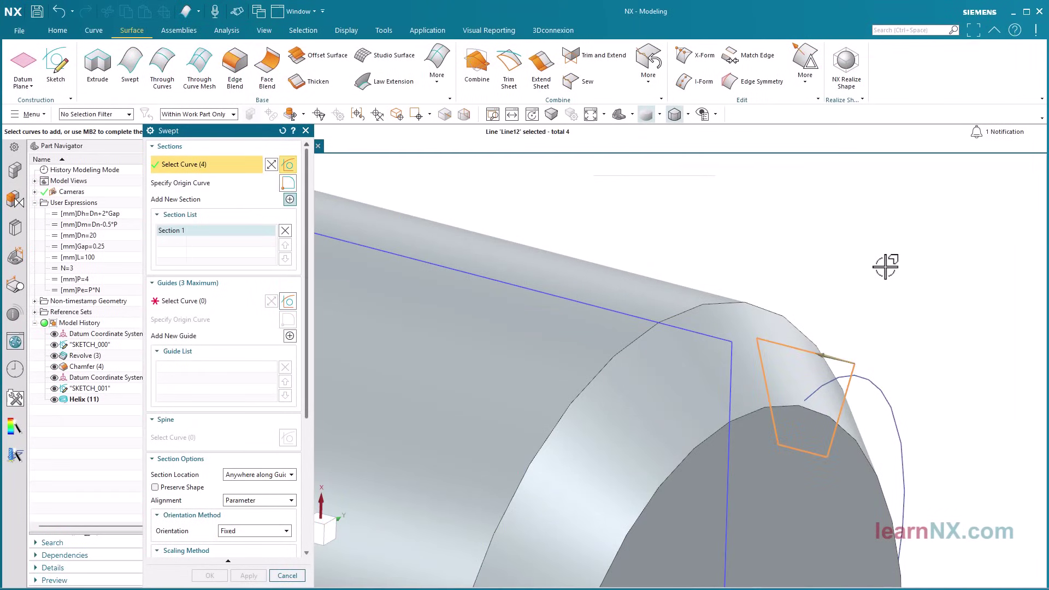
pyautogui.click(203, 302)
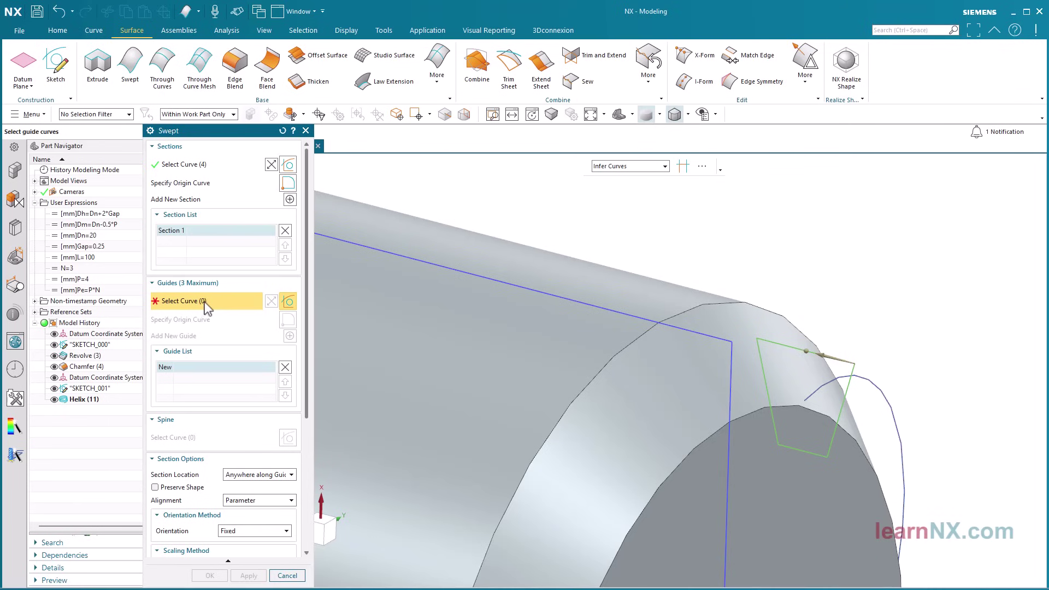
pyautogui.click(824, 385)
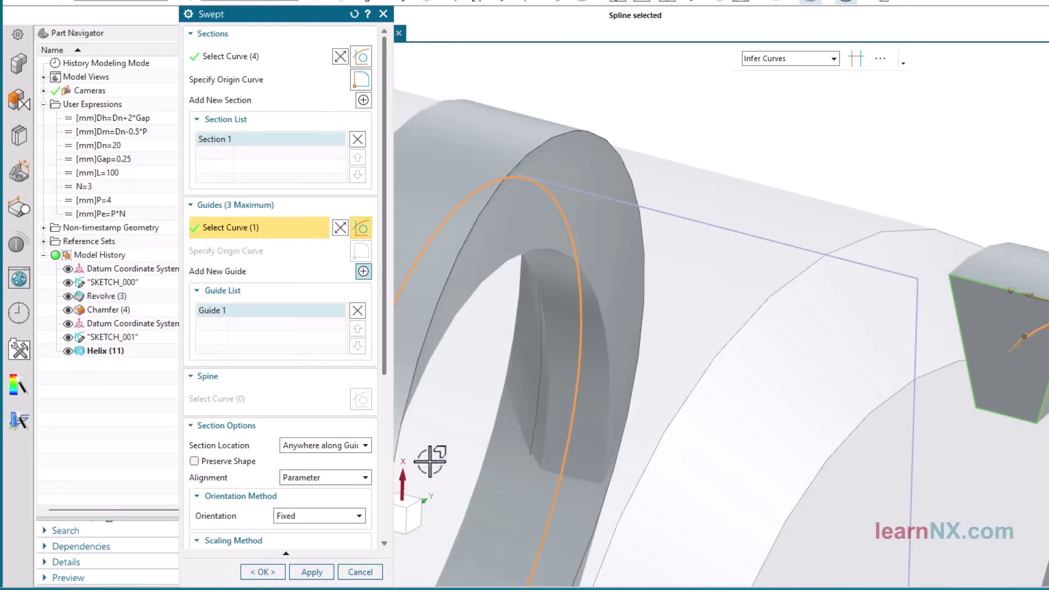
pyautogui.click(342, 515)
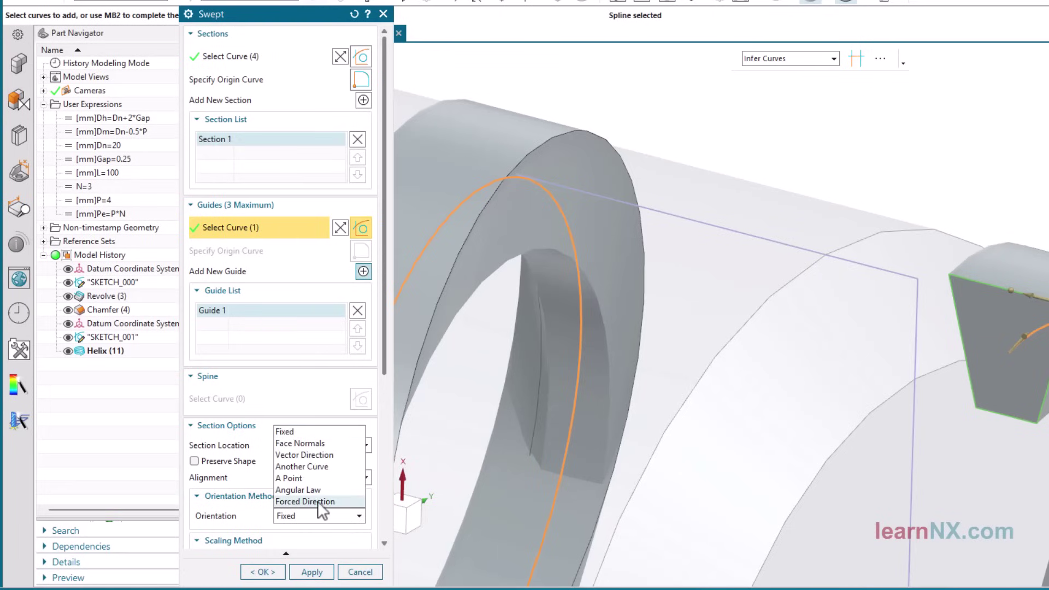
pyautogui.click(324, 455)
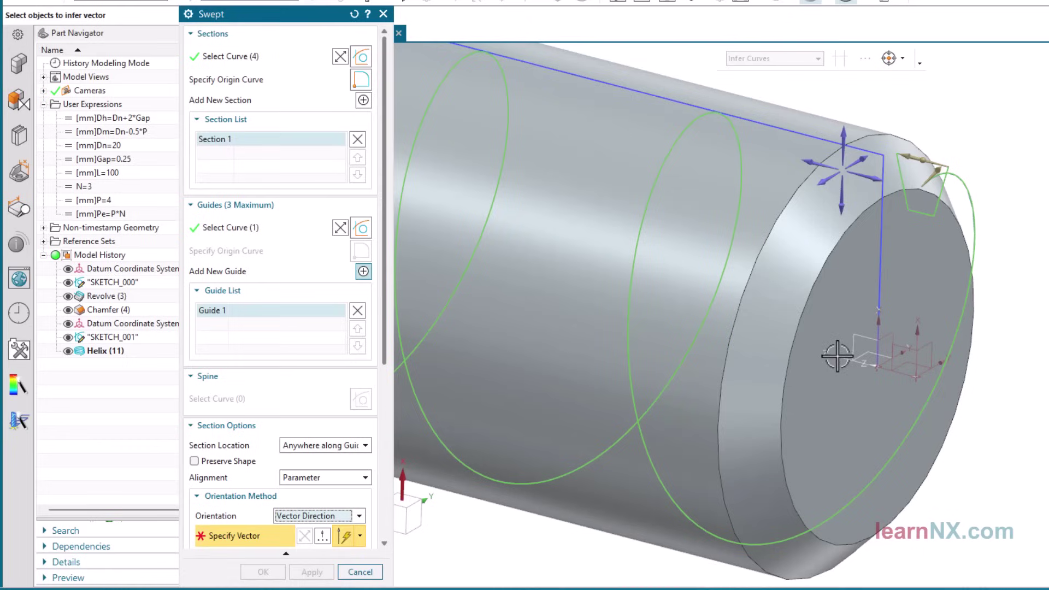
pyautogui.click(837, 358)
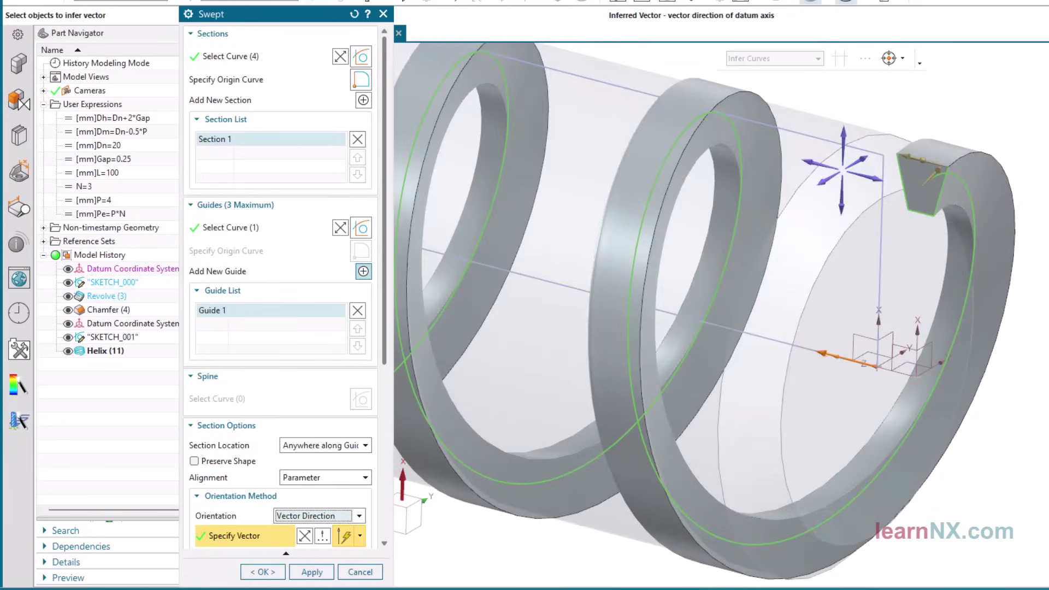
# Enable Preserve Shape and create Swept (12), then fit the threaded shaft in view.
pyautogui.scroll(6, 902, 175)
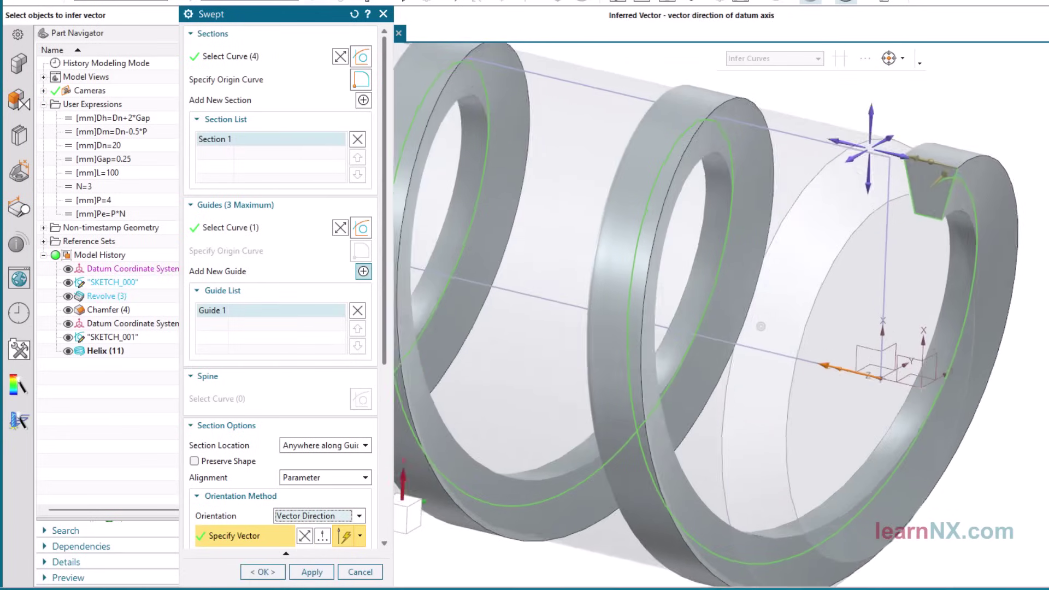
pyautogui.scroll(6, 878, 162)
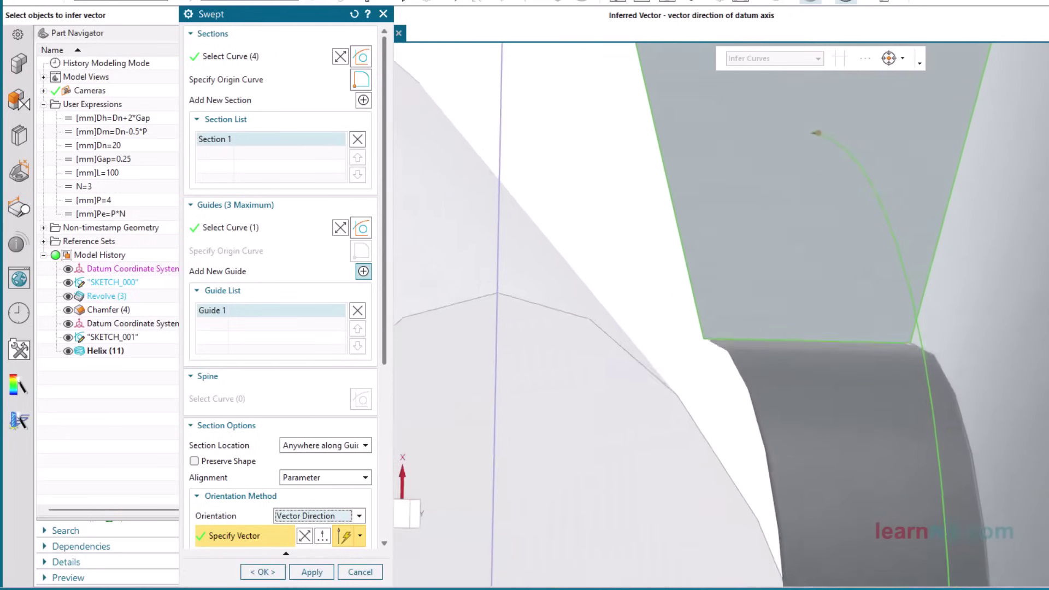
pyautogui.scroll(5, 965, 322)
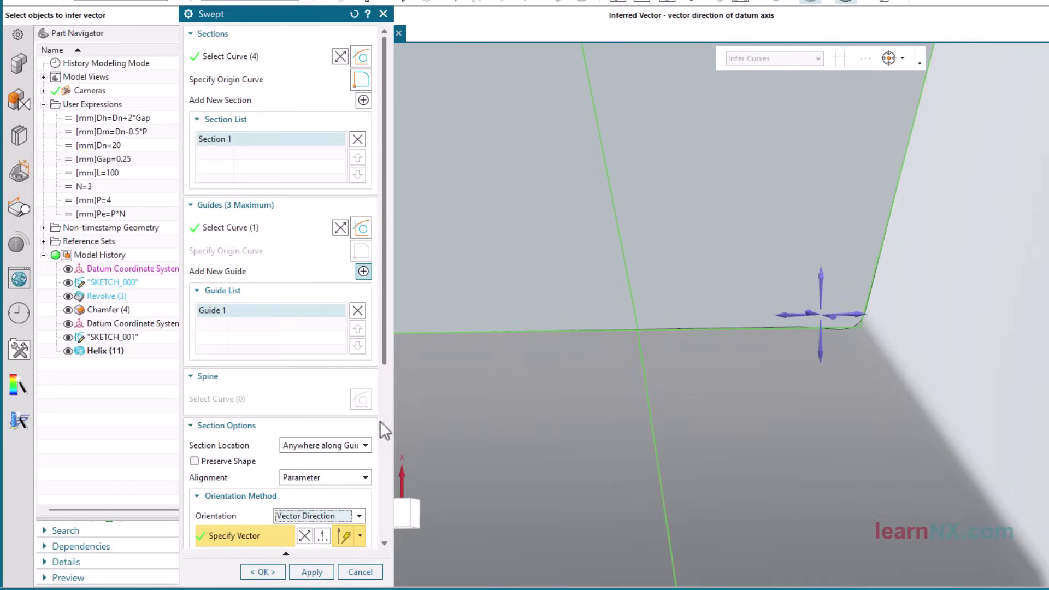
pyautogui.click(194, 461)
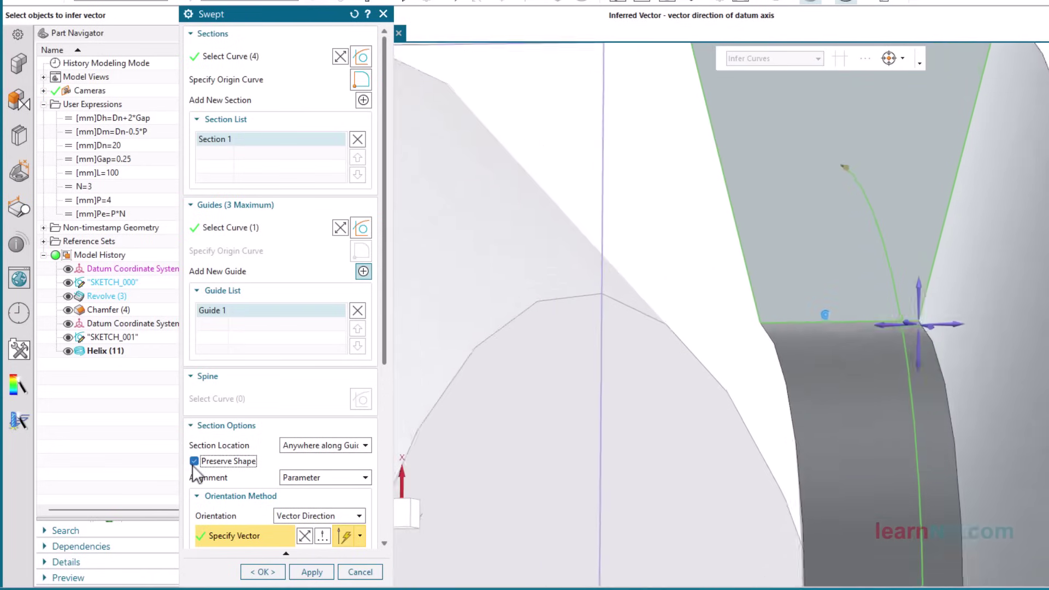
pyautogui.click(261, 572)
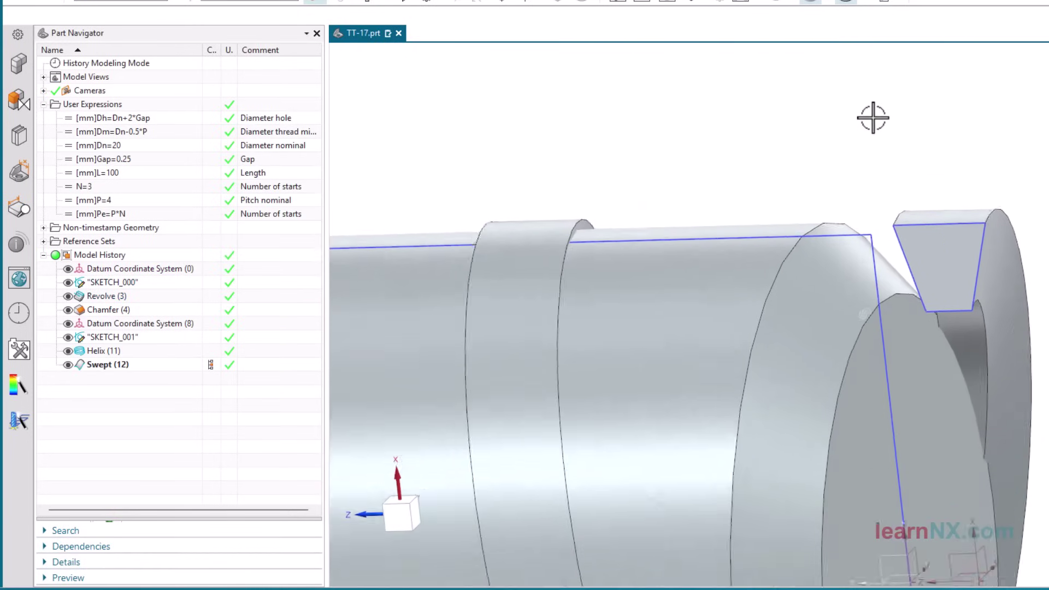
pyautogui.press('Home')
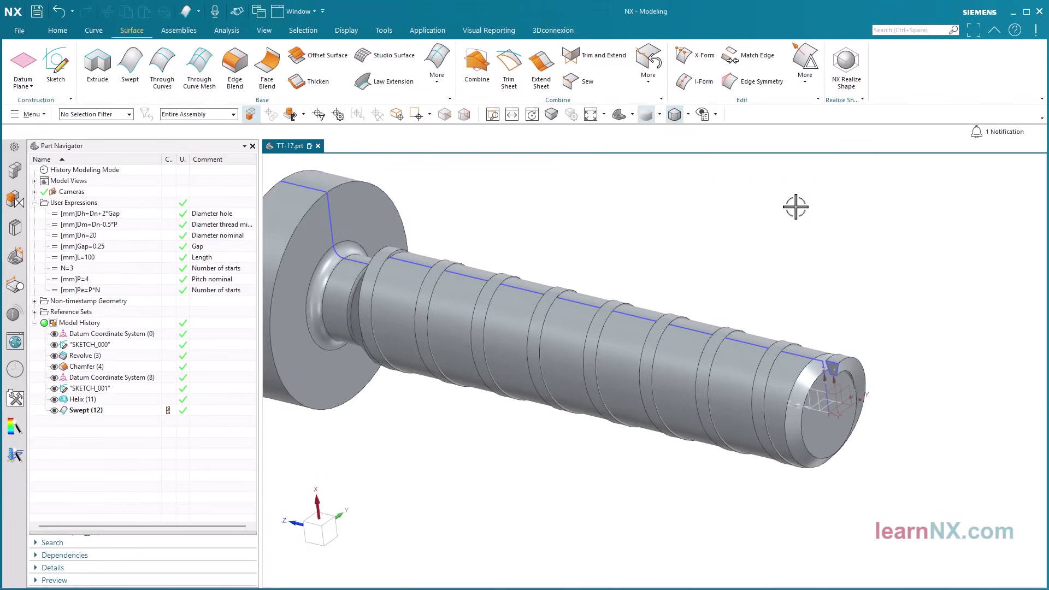
# Round the two narrow-end edges of the swept groove profile with an Edge Blend of radius Gap.
pyautogui.click(234, 62)
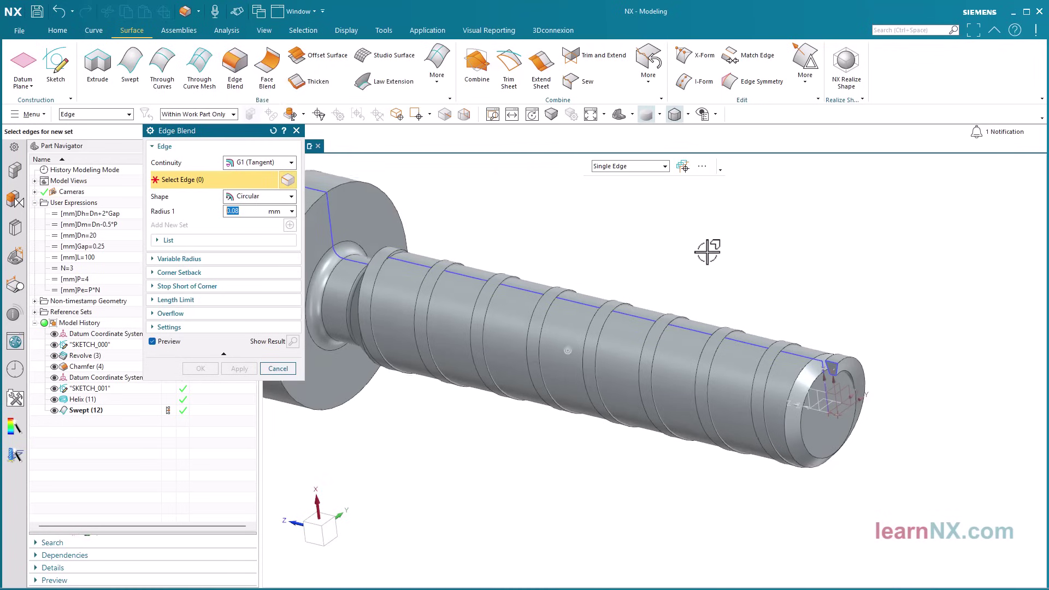
pyautogui.scroll(-6, 886, 289)
pyautogui.scroll(-5, 902, 287)
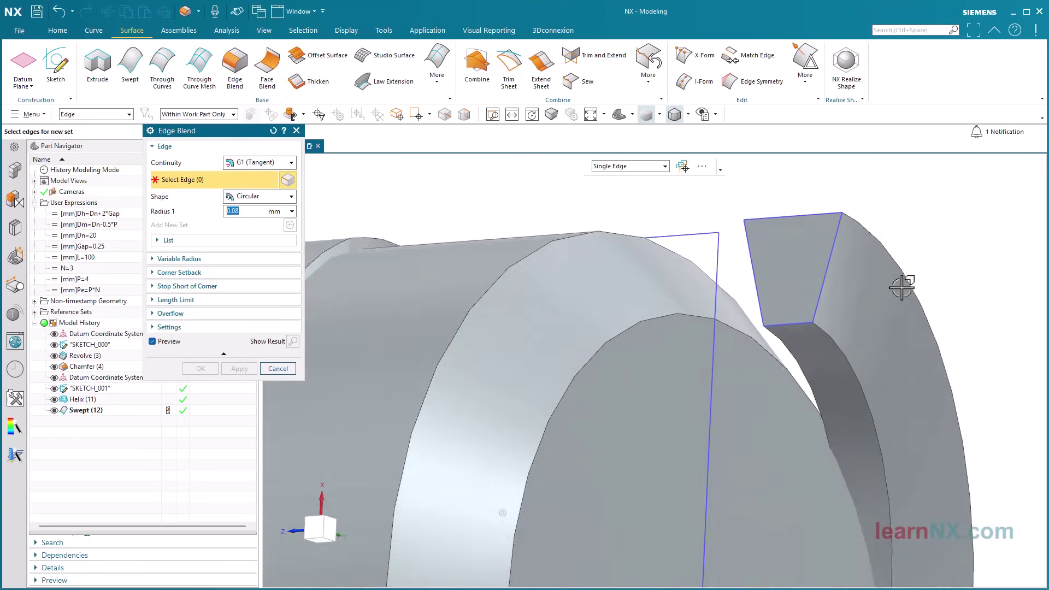
pyautogui.click(795, 373)
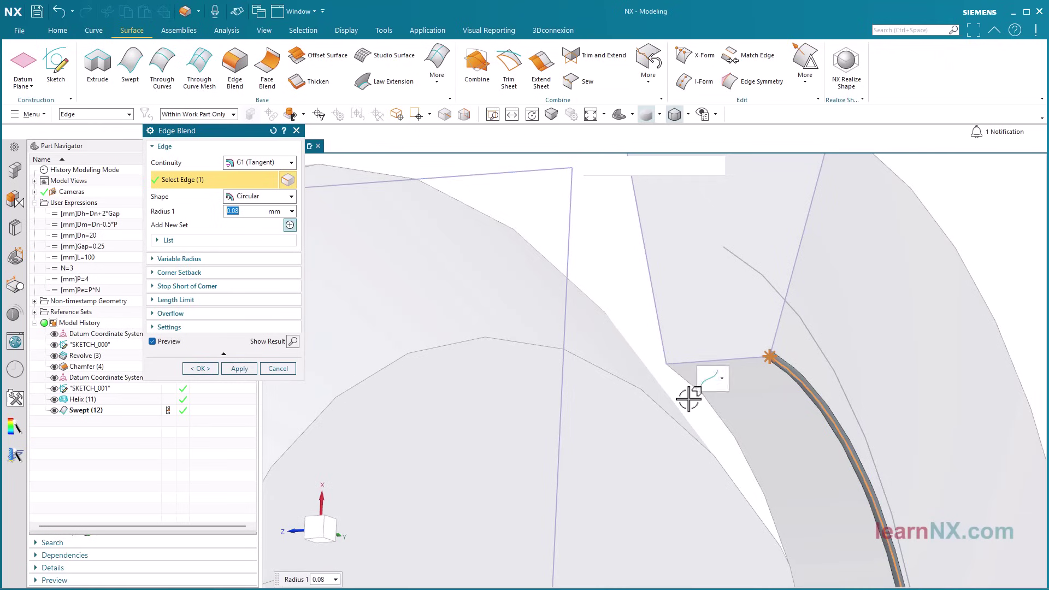
pyautogui.click(695, 391)
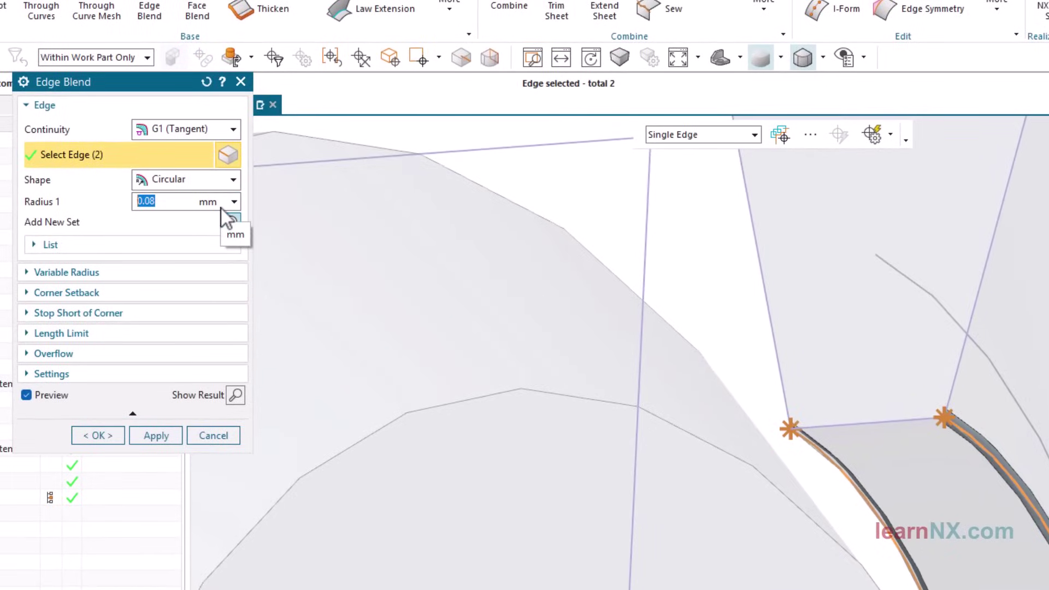
pyautogui.write('Gap')
pyautogui.press('Return')
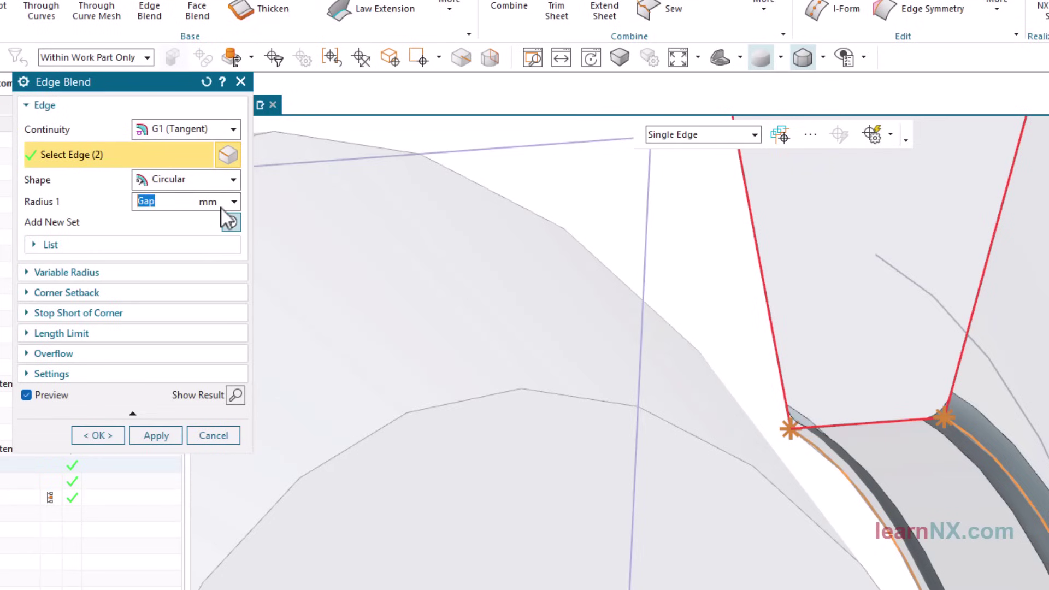
pyautogui.click(96, 435)
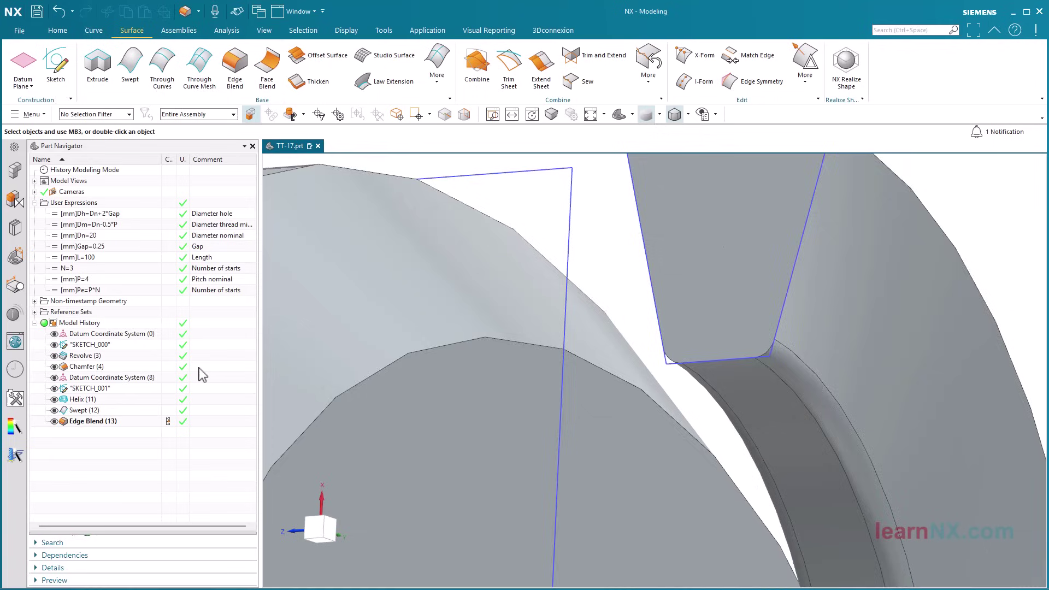
pyautogui.scroll(-10, 281, 352)
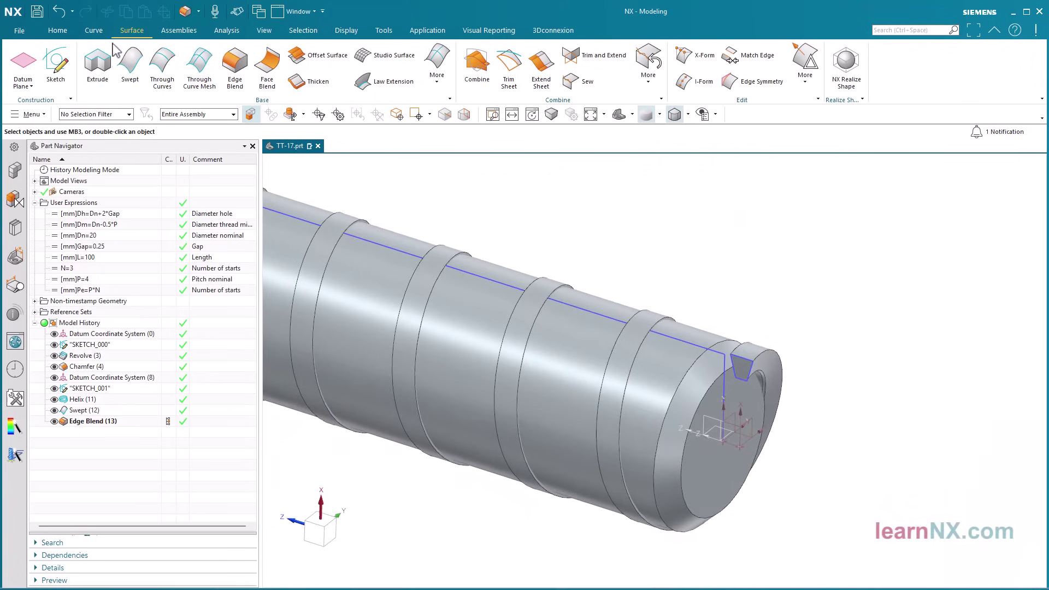
pyautogui.click(58, 31)
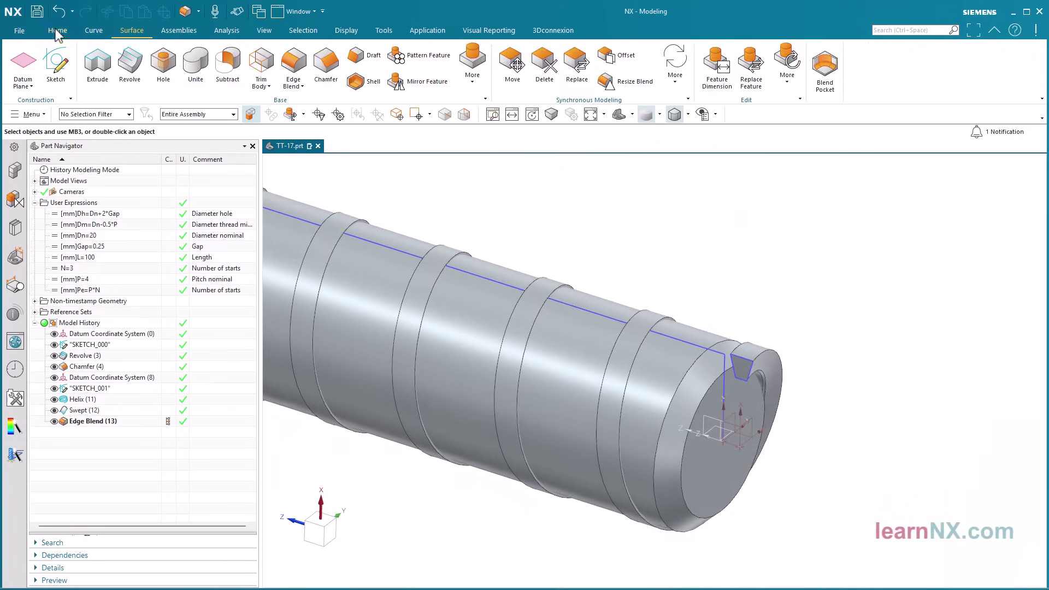
# Subtract the swept helix body from the shaft target to cut the helical groove.
pyautogui.click(227, 64)
pyautogui.moveTo(327, 160); pyautogui.dragTo(738, 300, button='middle')
pyautogui.scroll(-2, 750, 379)
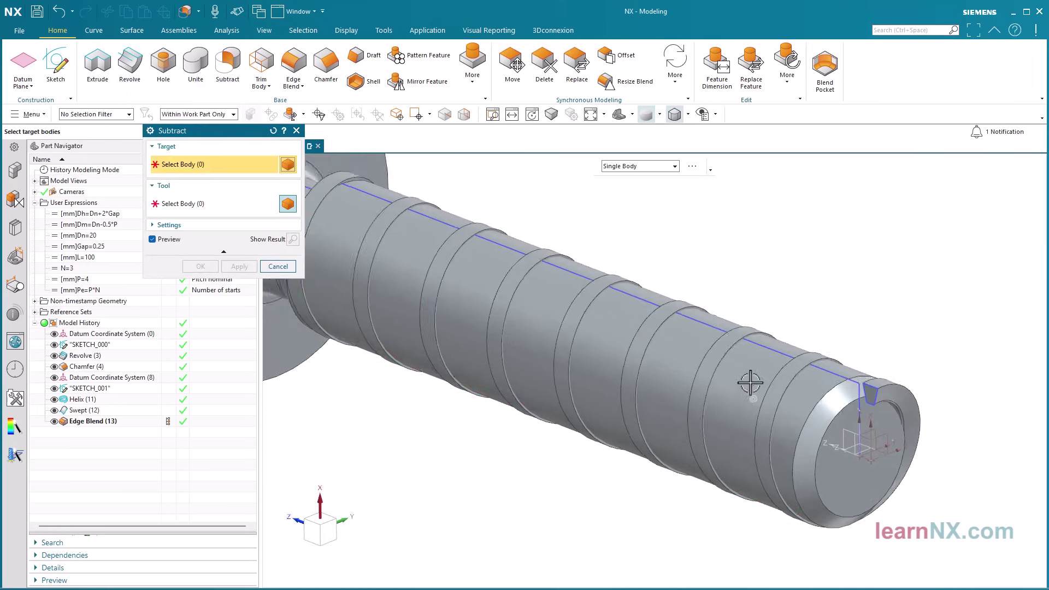
pyautogui.click(749, 377)
pyautogui.scroll(2, 574, 303)
pyautogui.click(206, 204)
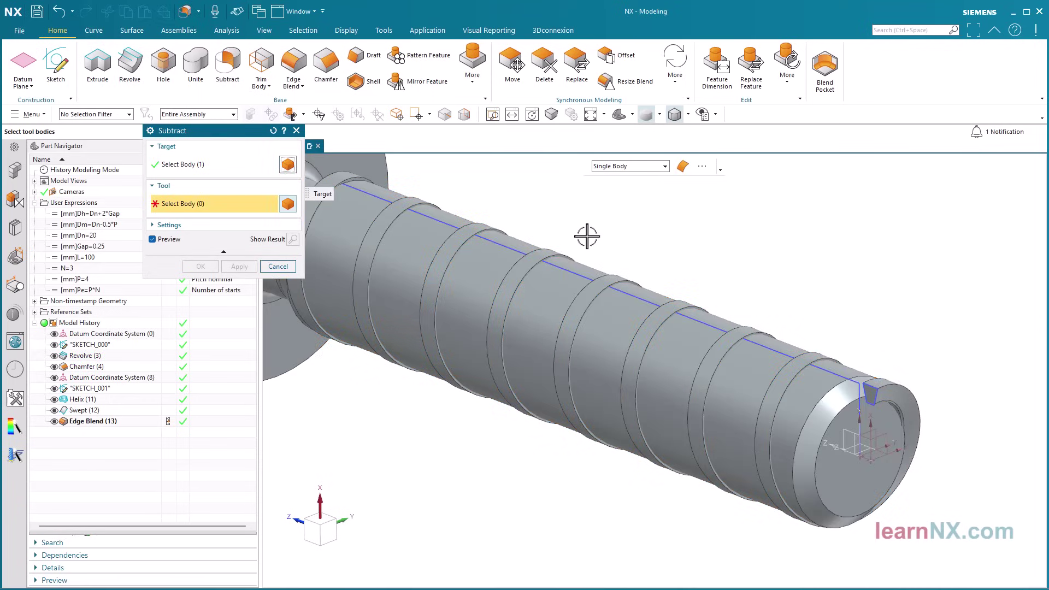
pyautogui.click(896, 384)
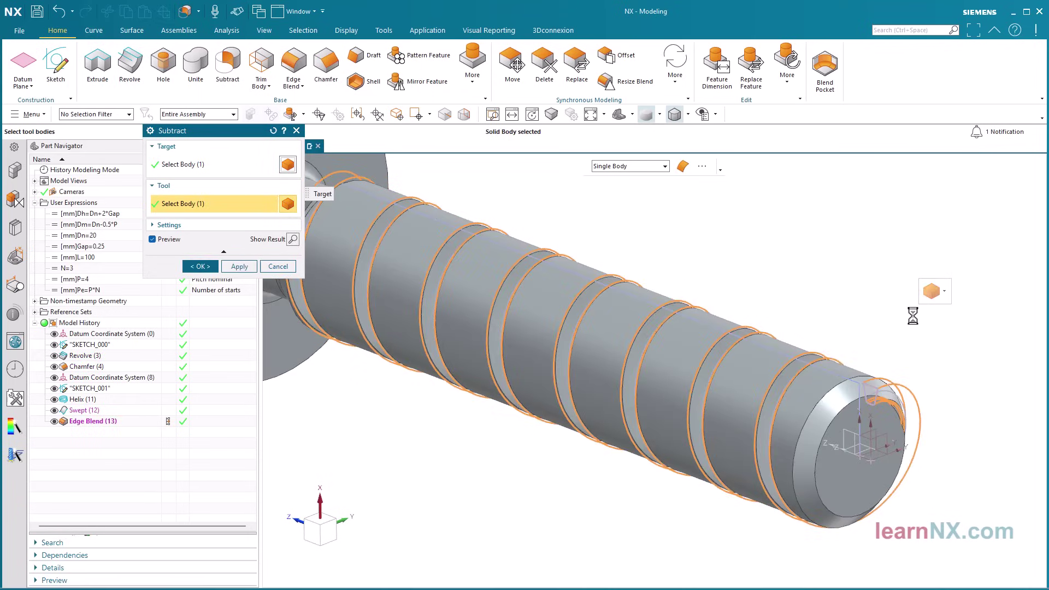
pyautogui.click(195, 266)
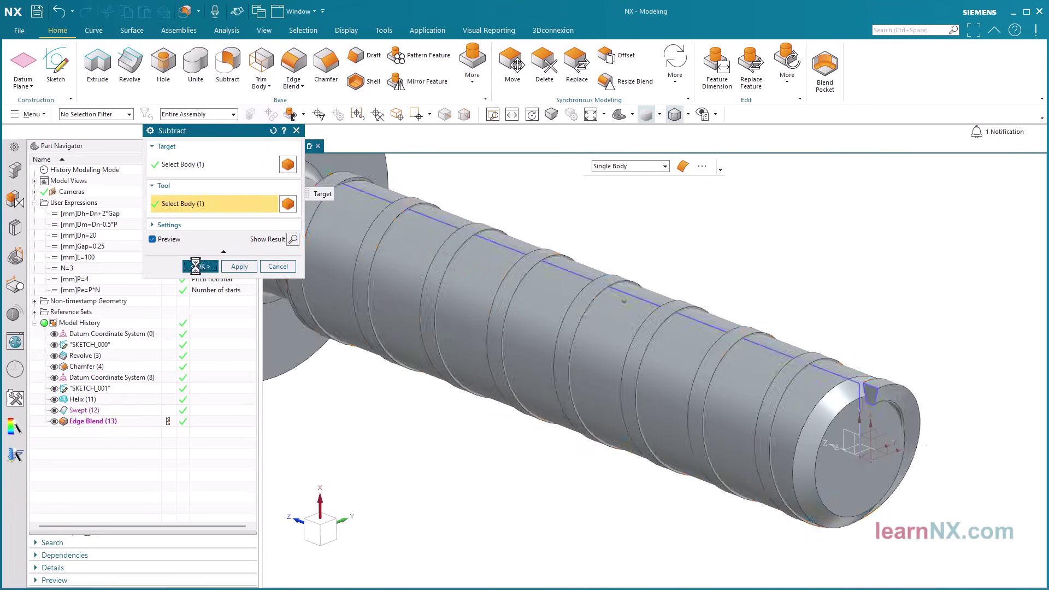
pyautogui.scroll(3, 876, 265)
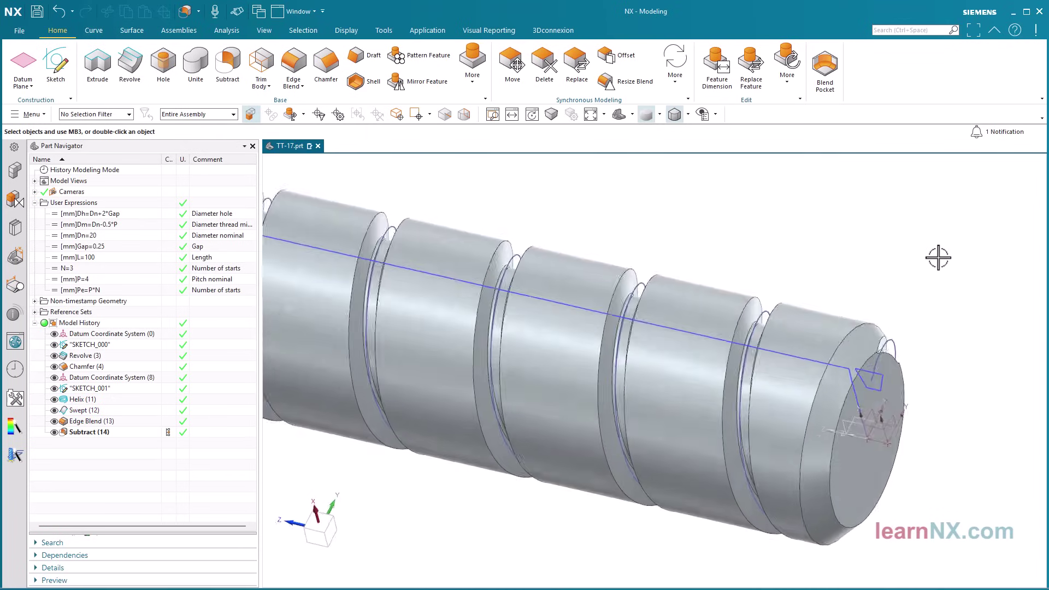
pyautogui.scroll(5, 938, 258)
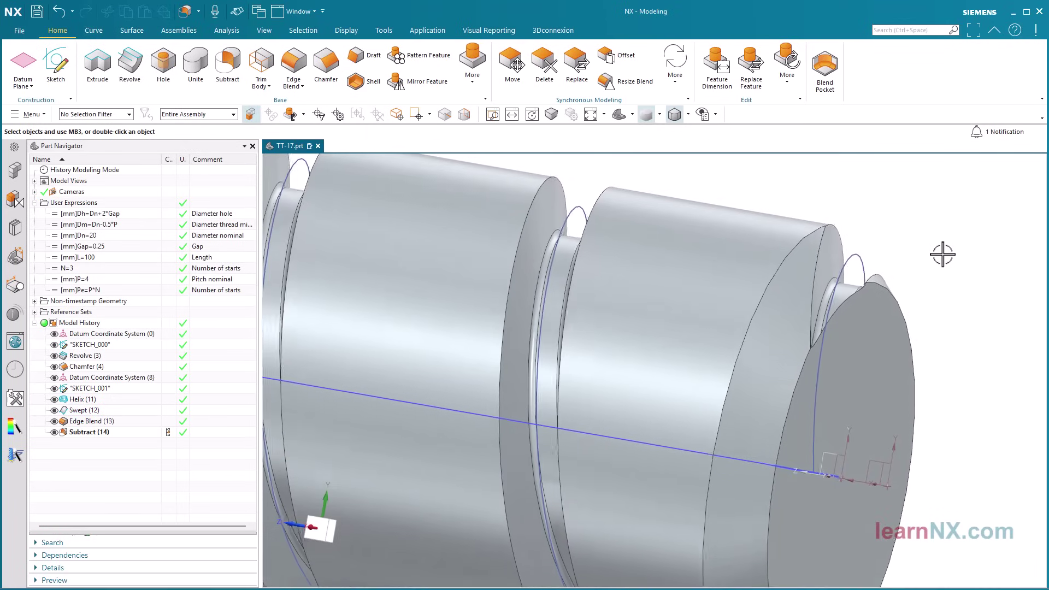
# Blend two helical groove edges with a constant radius of Gap*0.5.
pyautogui.click(295, 65)
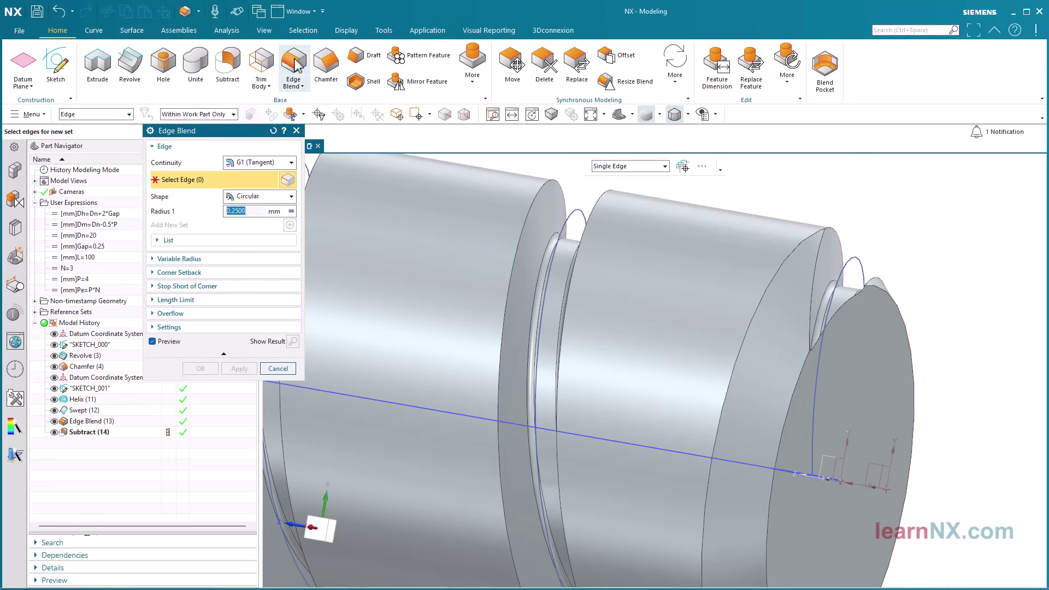
pyautogui.click(294, 219)
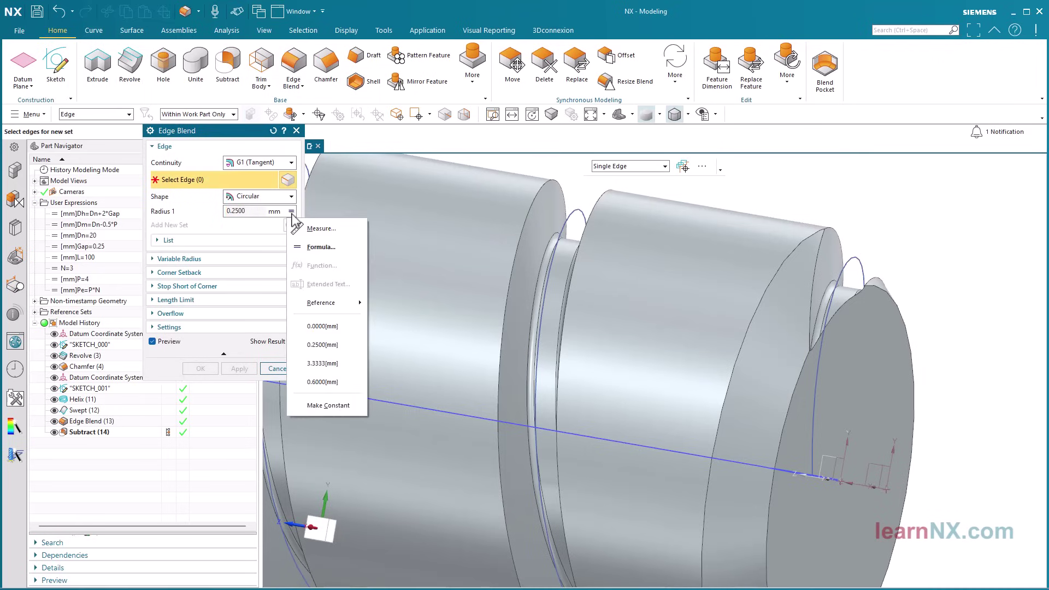
pyautogui.click(316, 409)
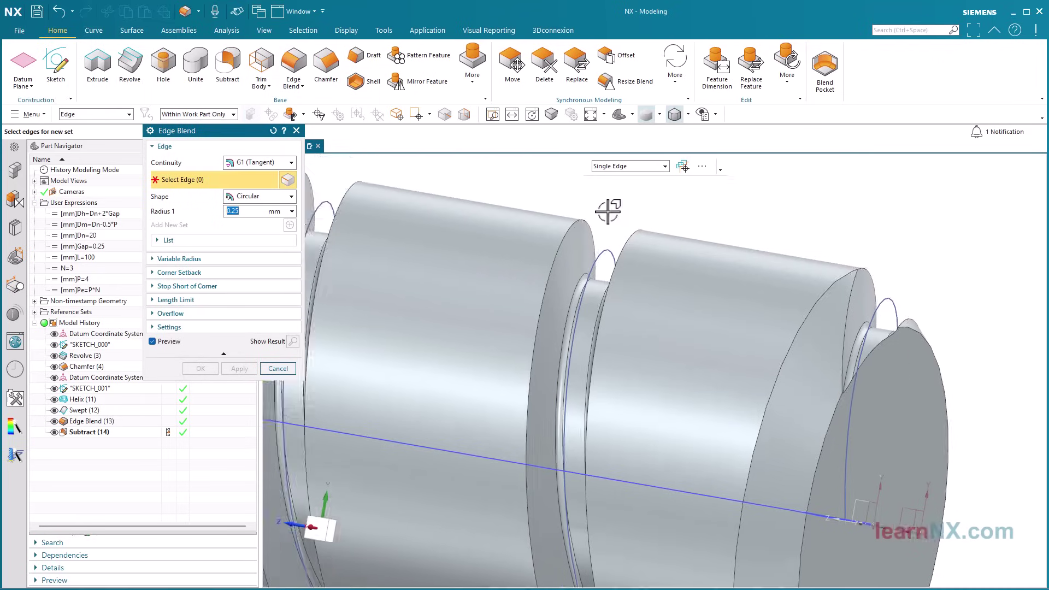
pyautogui.click(601, 225)
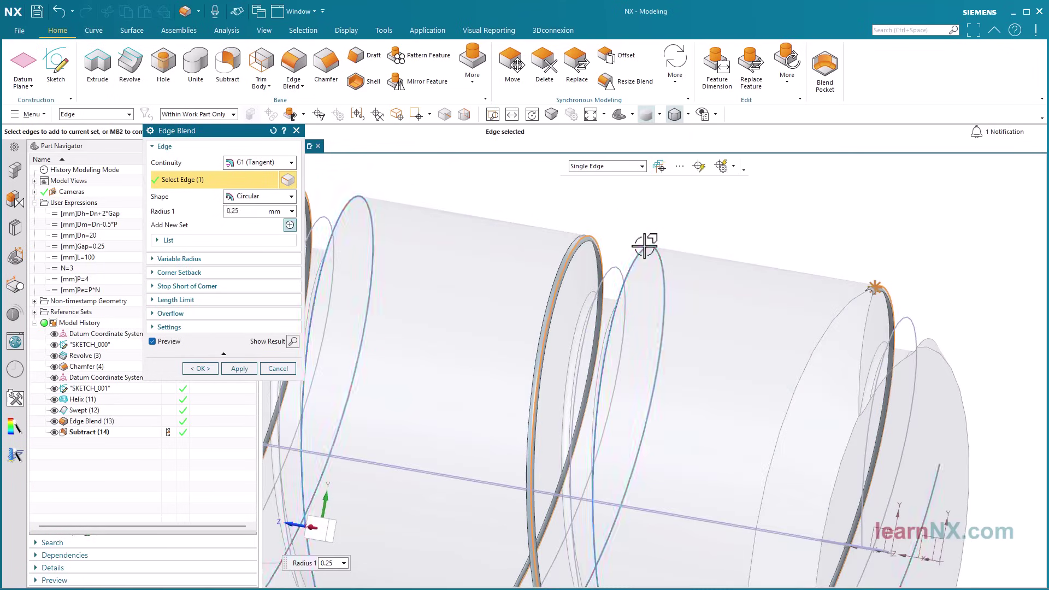
pyautogui.click(645, 244)
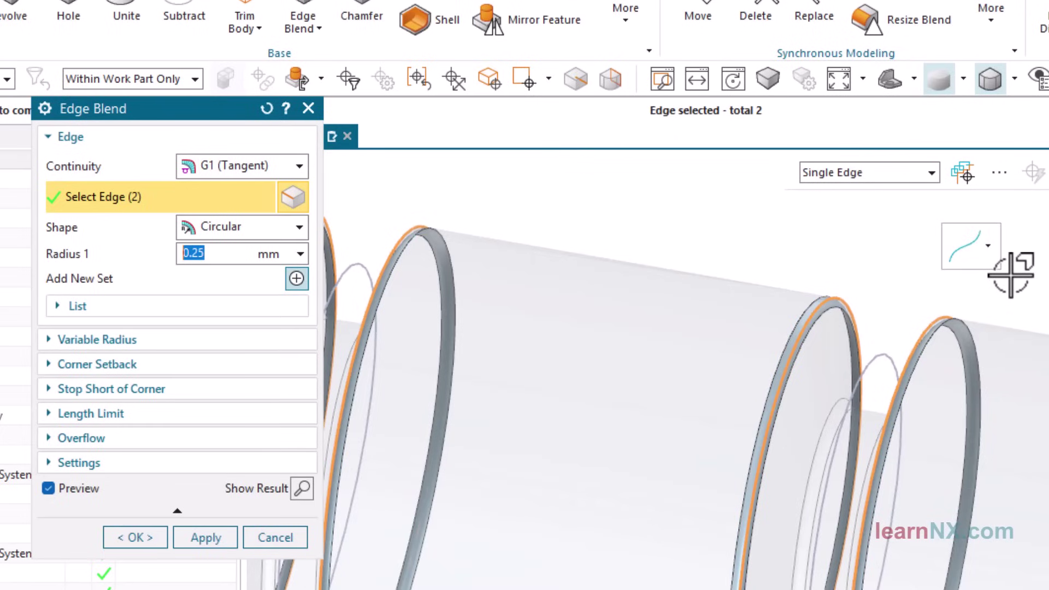
pyautogui.write('Ga')
pyautogui.press('Return')
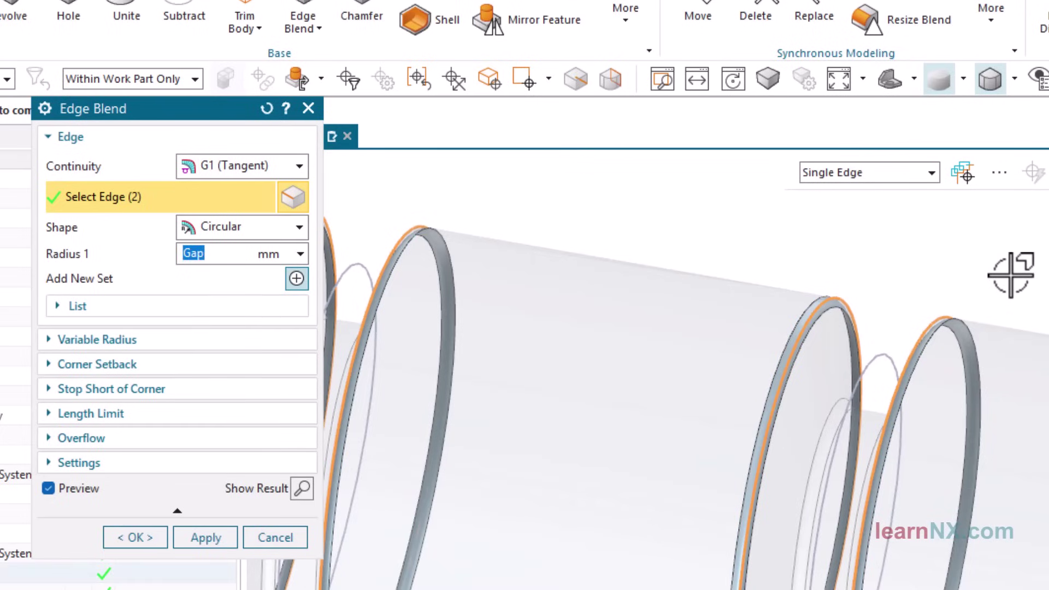
pyautogui.click(225, 253)
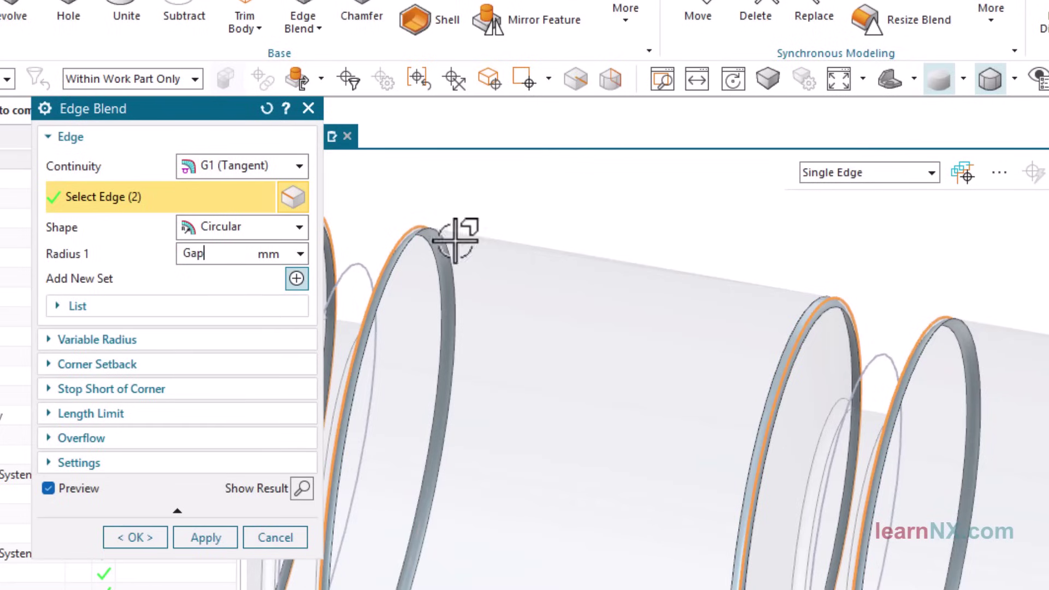
pyautogui.write('*0.5')
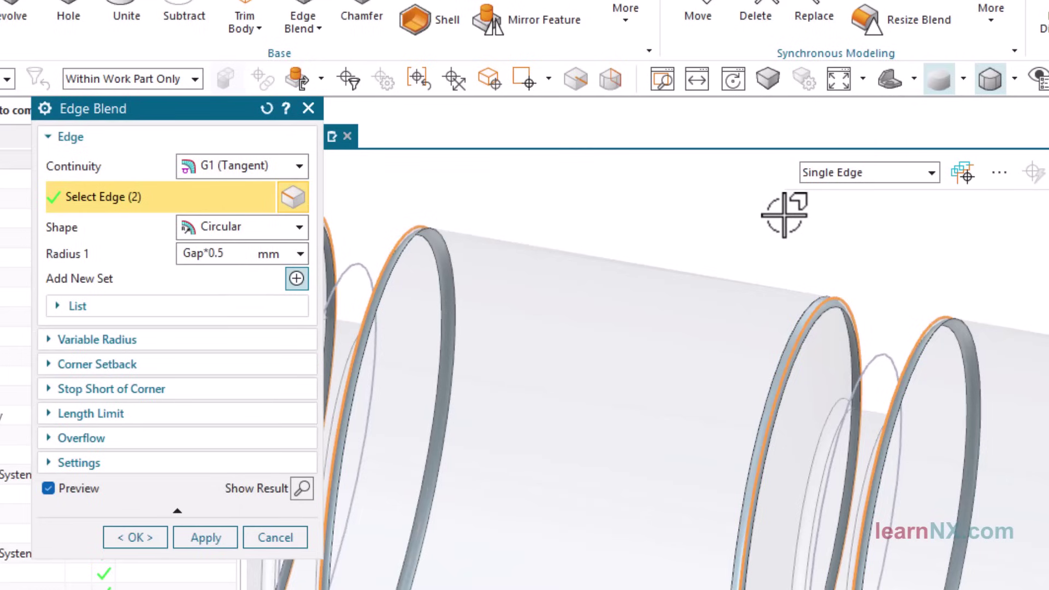
pyautogui.press('Return')
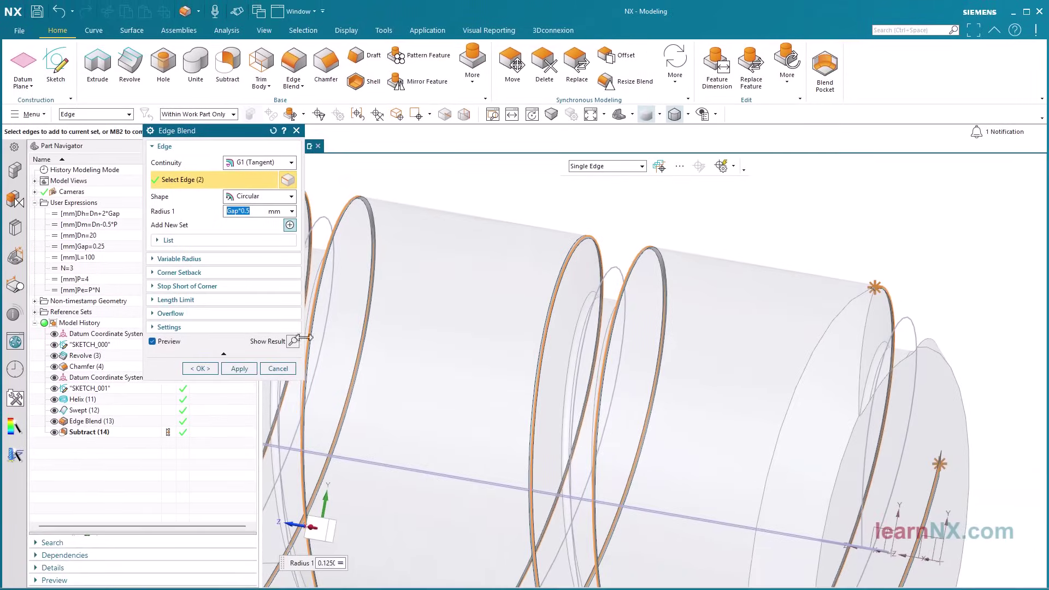
pyautogui.click(203, 369)
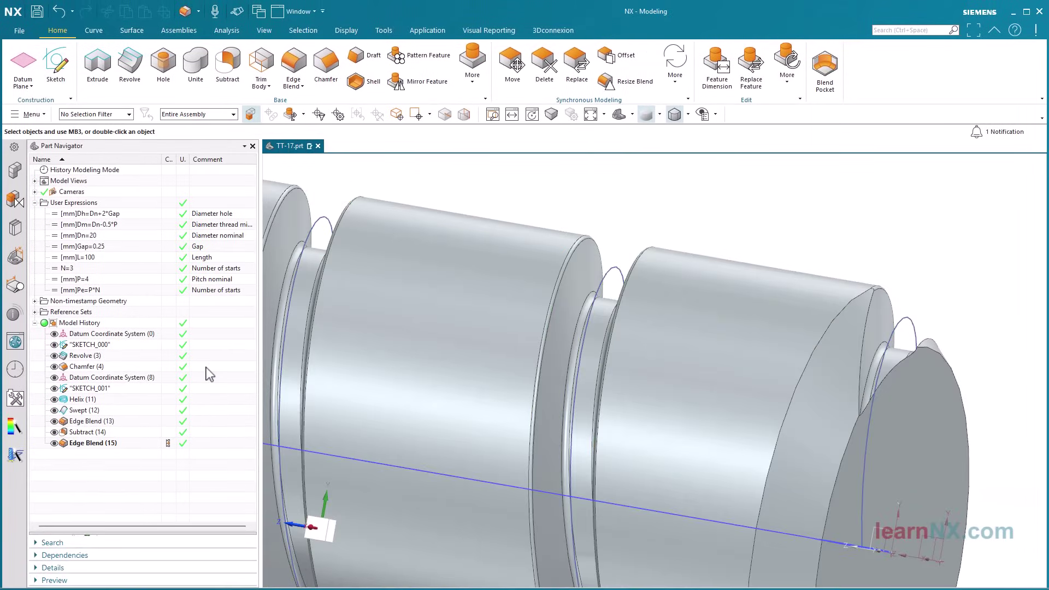
pyautogui.scroll(-5, 852, 190)
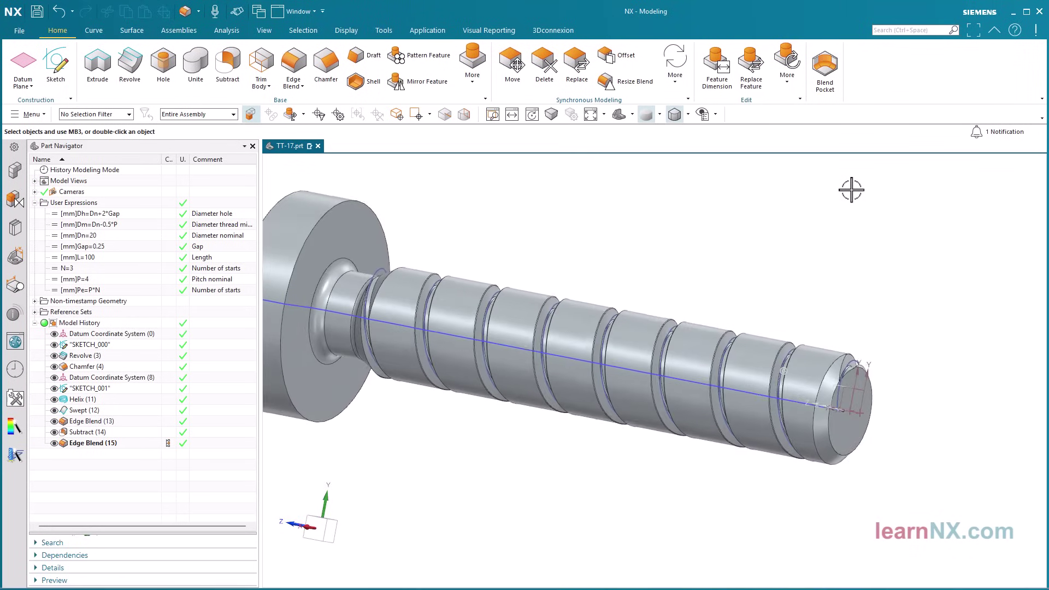
# Circularly pattern Swept (12) through Edge Blend (15) about the flange's cylinder axis, with count N.
pyautogui.click(427, 62)
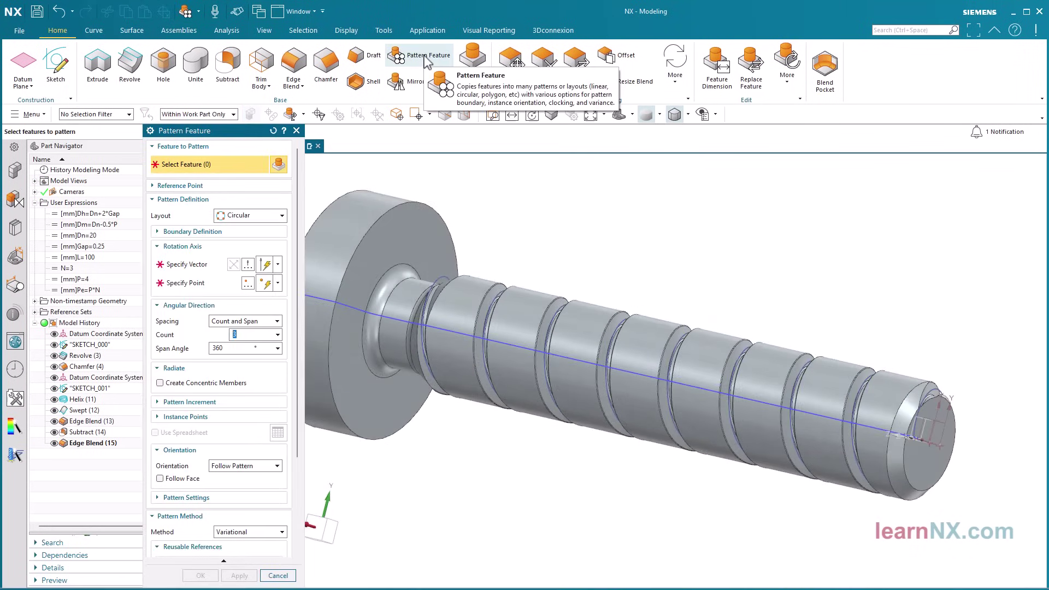
pyautogui.click(82, 422)
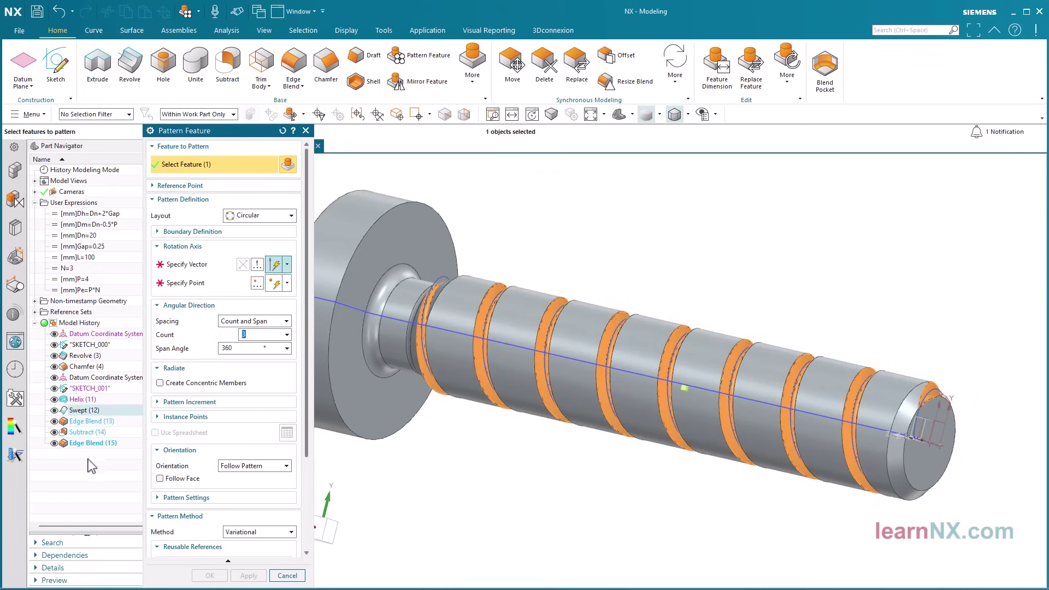
pyautogui.keyDown('shift'); pyautogui.click(97, 443); pyautogui.keyUp('shift')
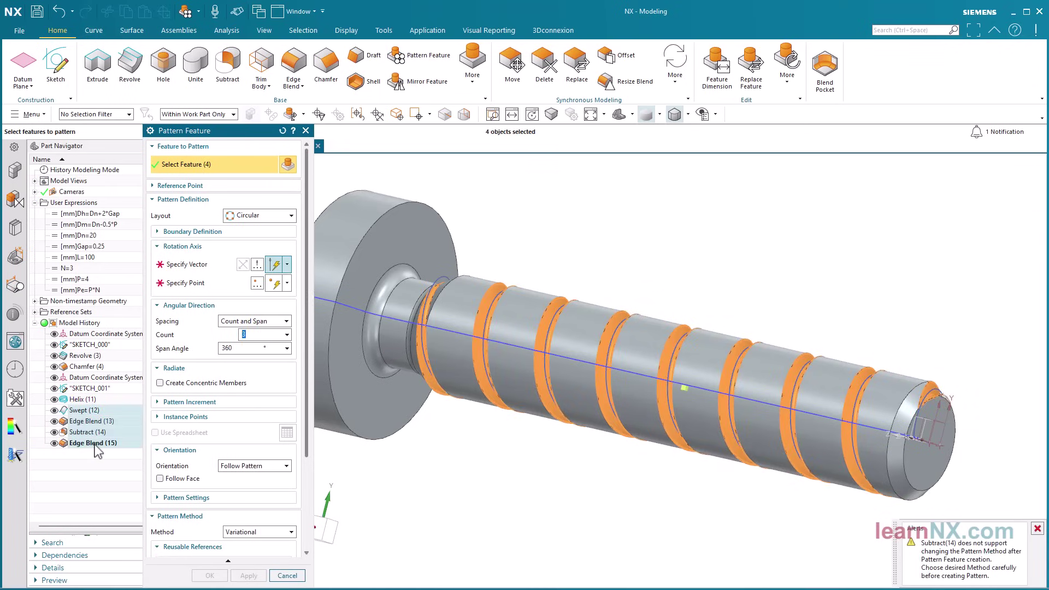
pyautogui.click(189, 266)
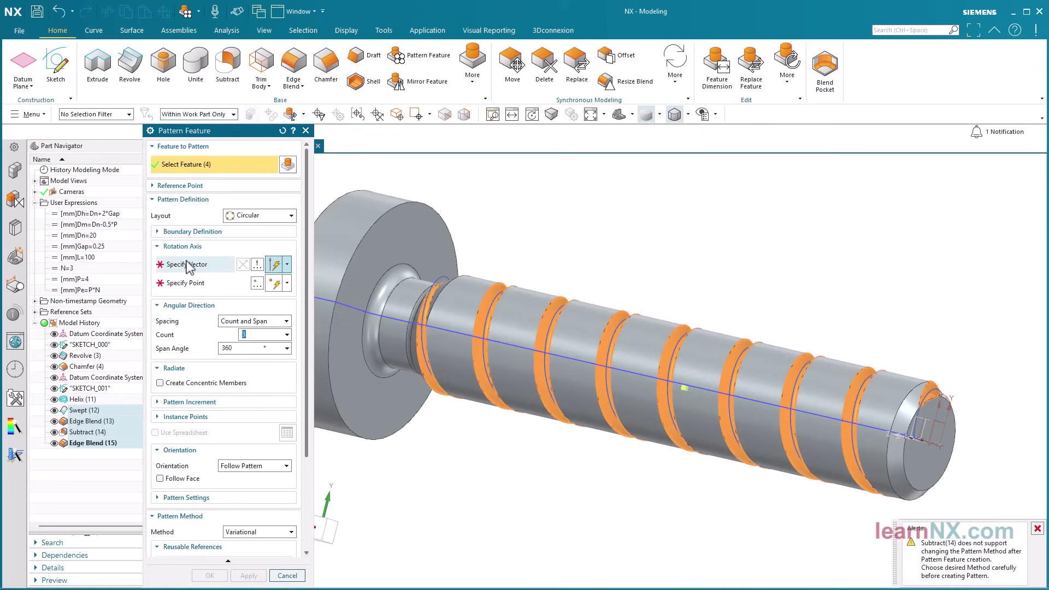
pyautogui.click(370, 191)
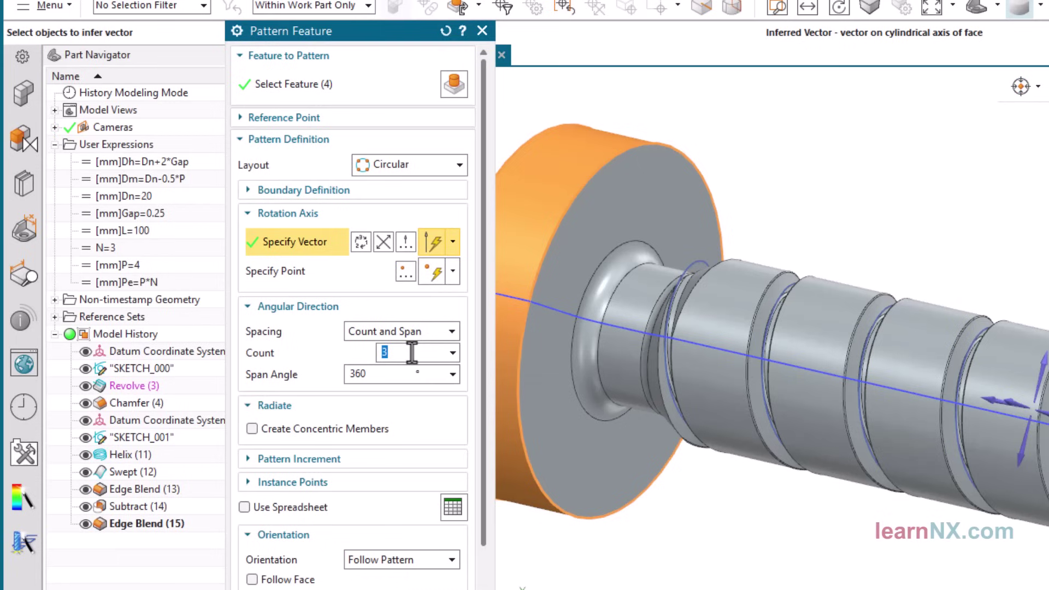
pyautogui.write('N')
pyautogui.click(411, 353)
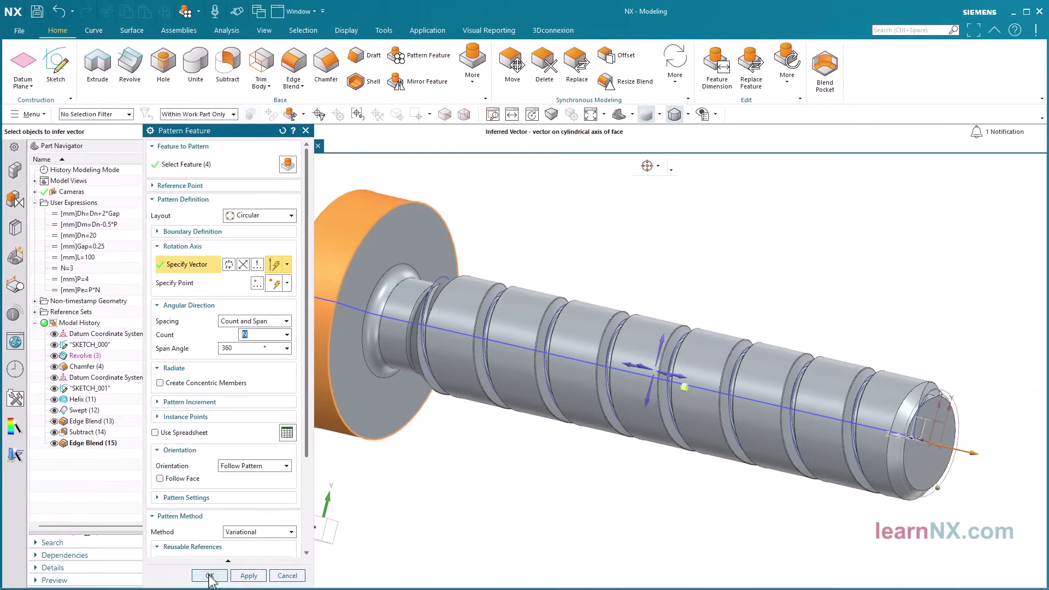
pyautogui.click(210, 575)
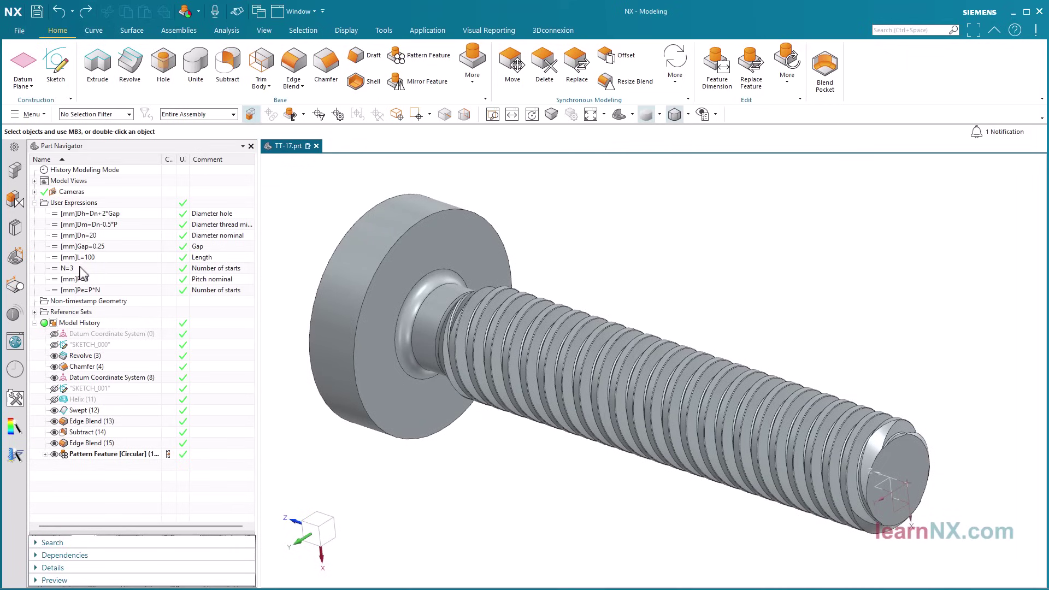
# Change the user expression N from 3 to 10 in the Part Navigator.
pyautogui.doubleClick(82, 269)
pyautogui.press('Return')
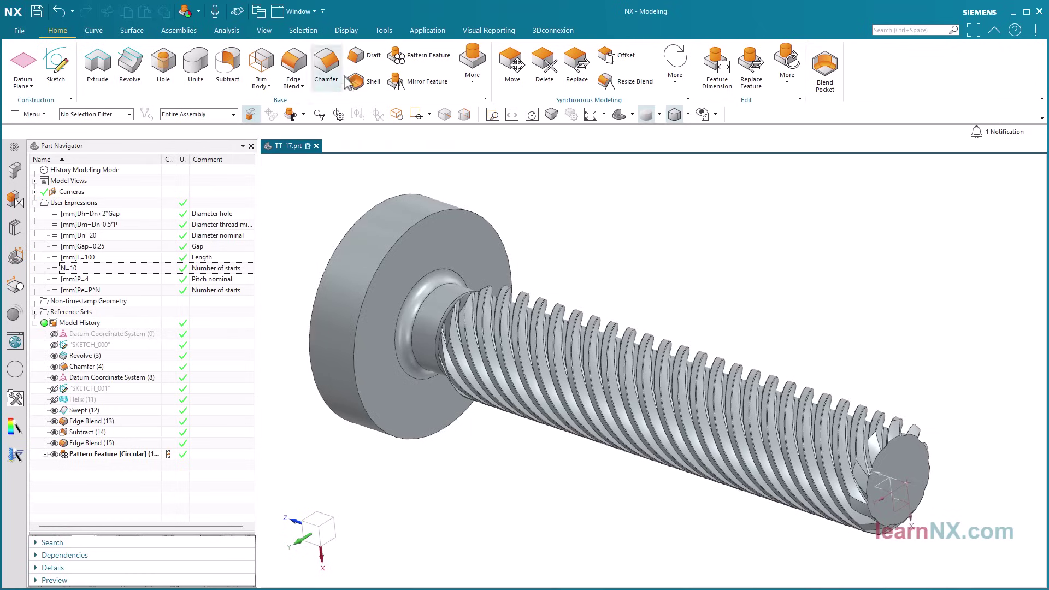
pyautogui.click(385, 31)
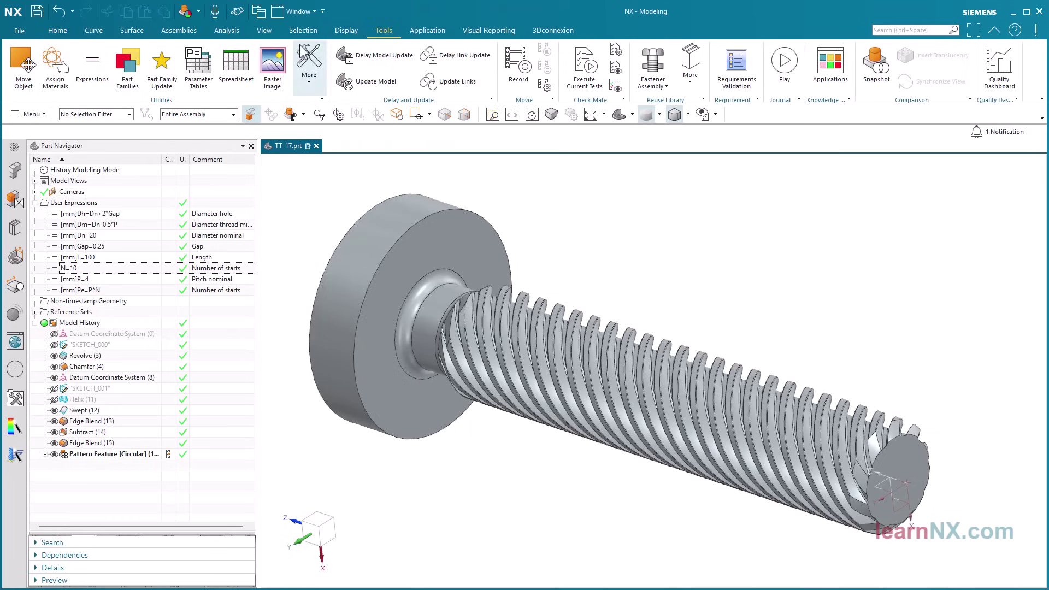
# In Expressions, enable Delay Expression Update and set nominal diameter Dn to 32.
pyautogui.click(94, 73)
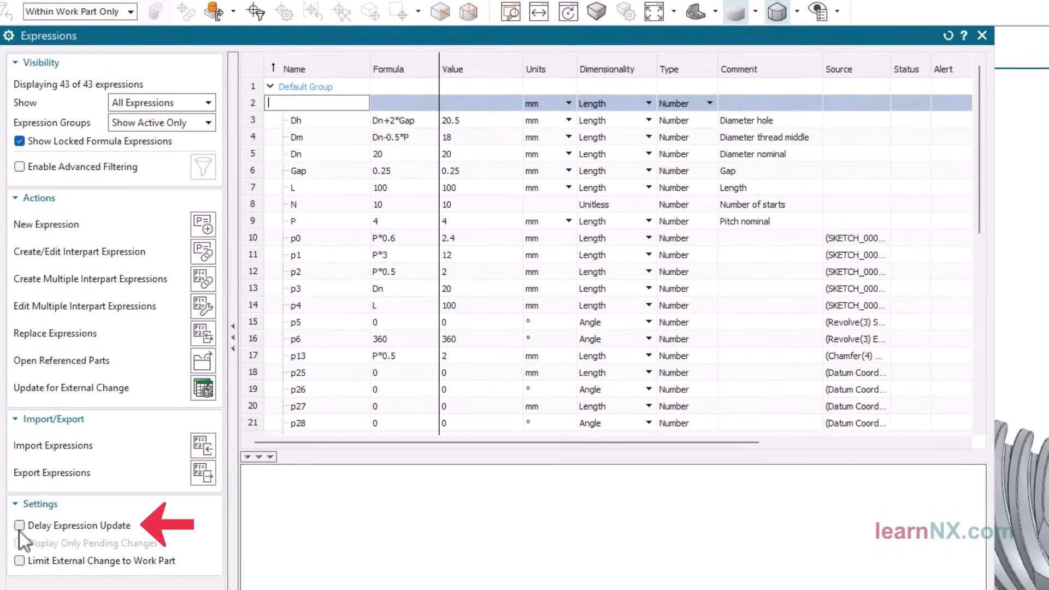
pyautogui.click(21, 526)
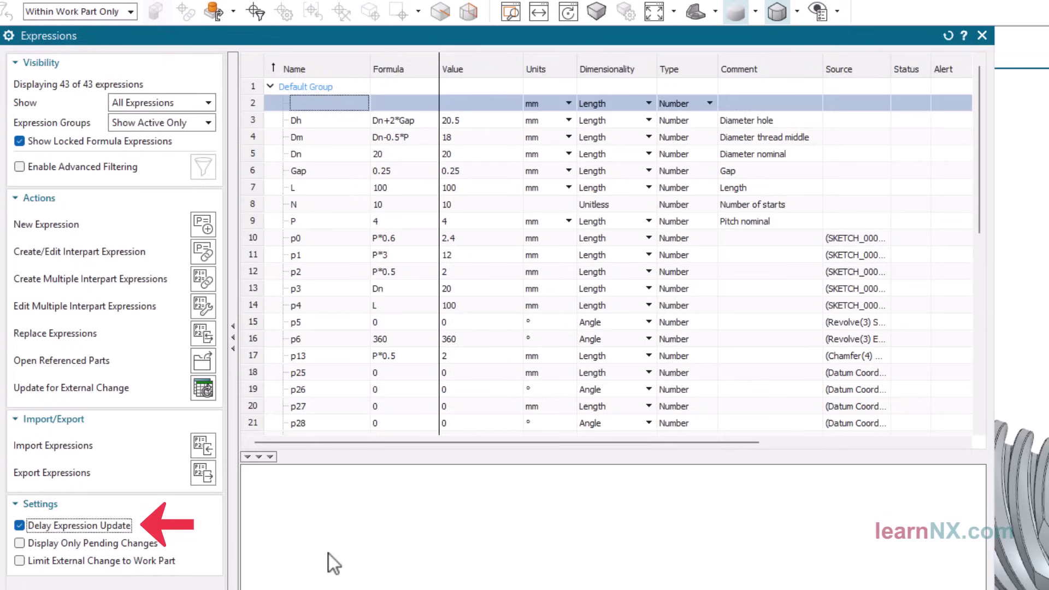
pyautogui.click(411, 152)
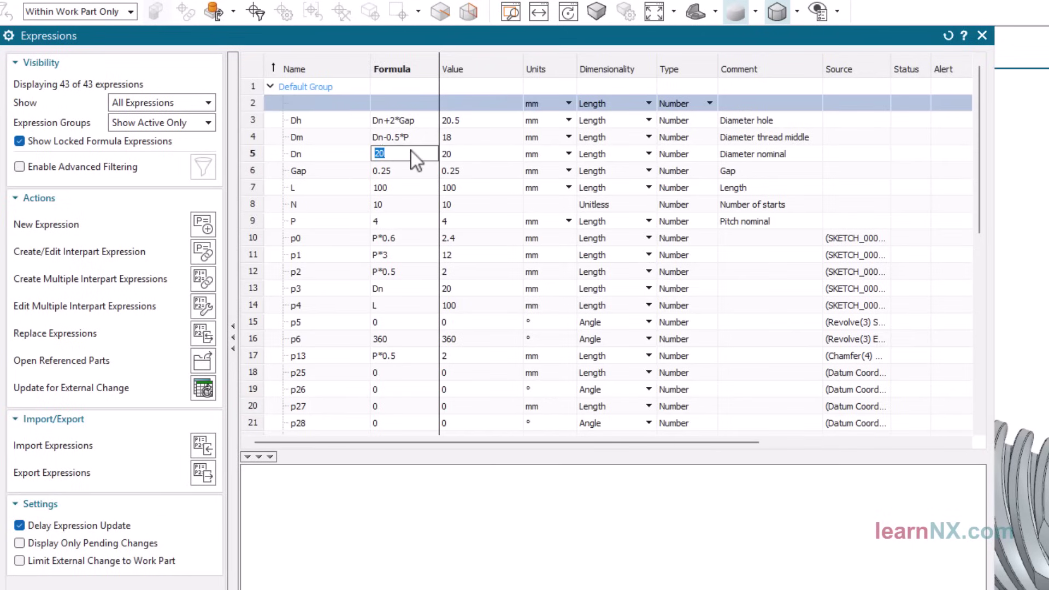
pyautogui.write('32')
pyautogui.press('Return')
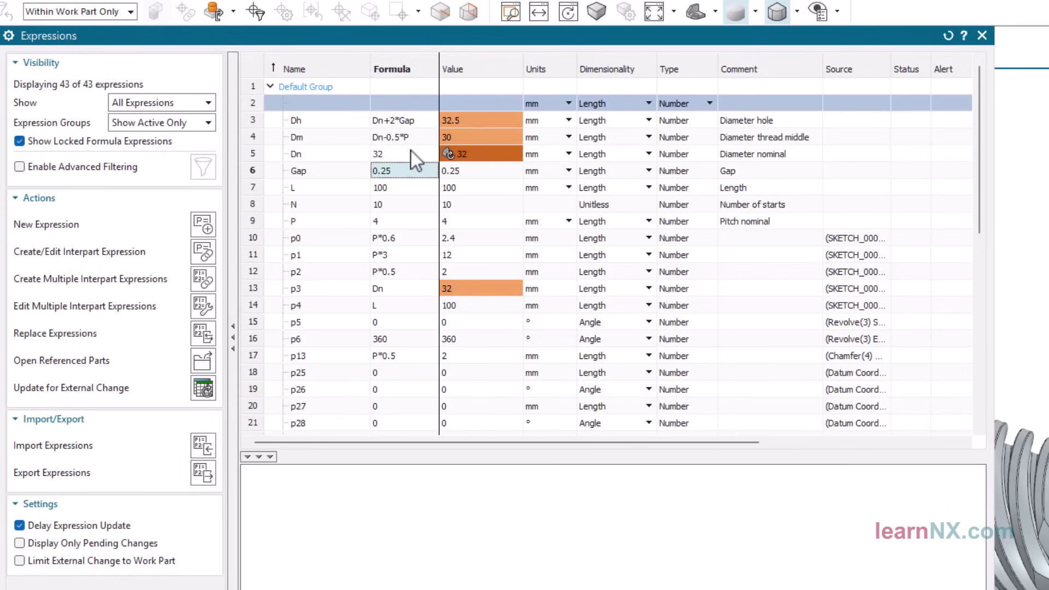
# Set pitch P to 6, starts N to 2 and Gap to 0.5, then apply.
pyautogui.click(405, 225)
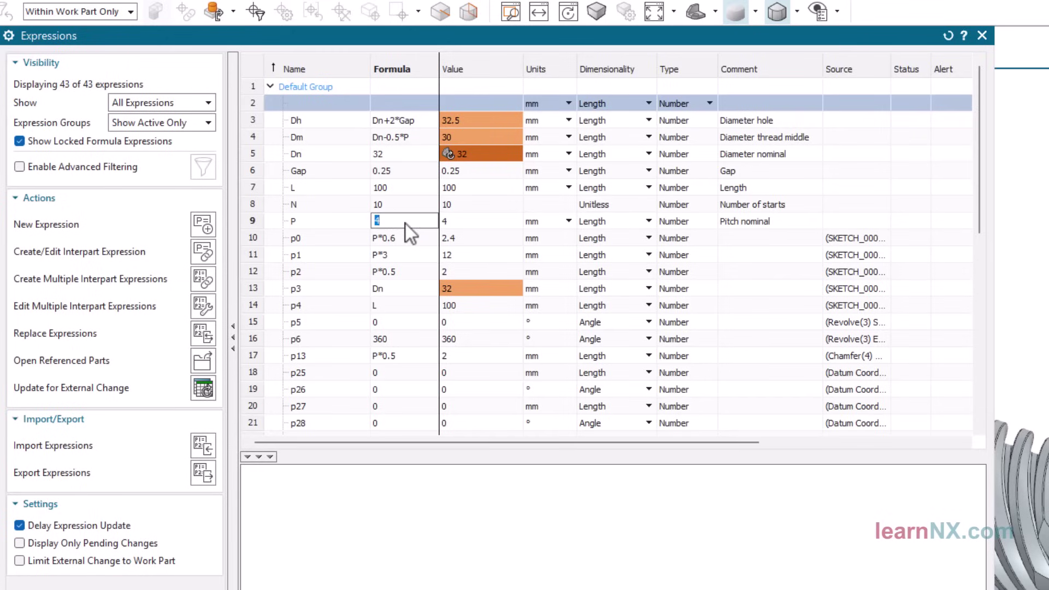
pyautogui.write('6')
pyautogui.press('Return')
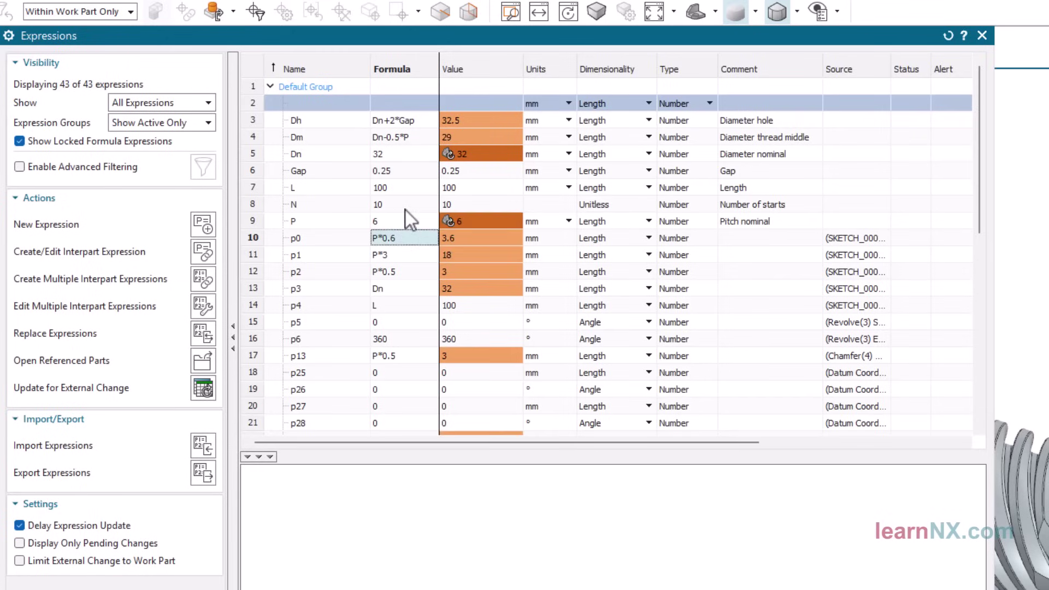
pyautogui.click(408, 204)
pyautogui.write('2')
pyautogui.press('Return')
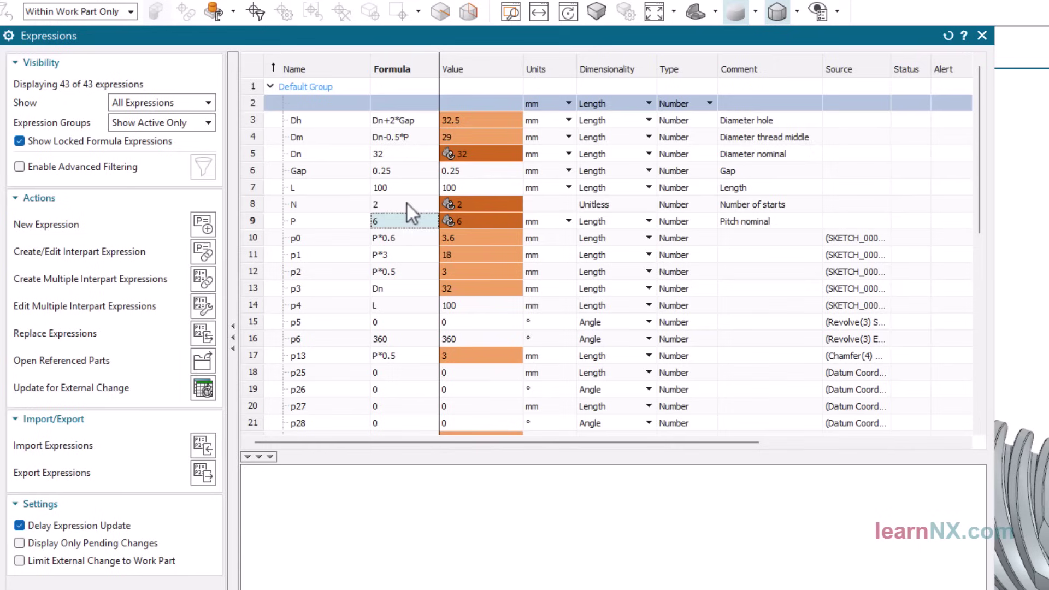
pyautogui.click(410, 171)
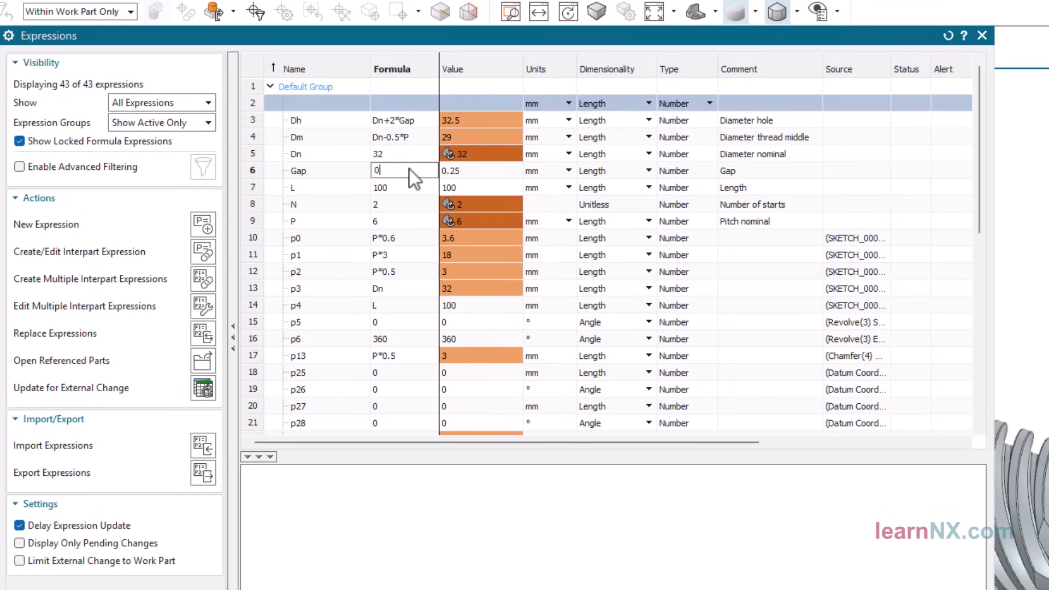
pyautogui.write('0.5')
pyautogui.press('Return')
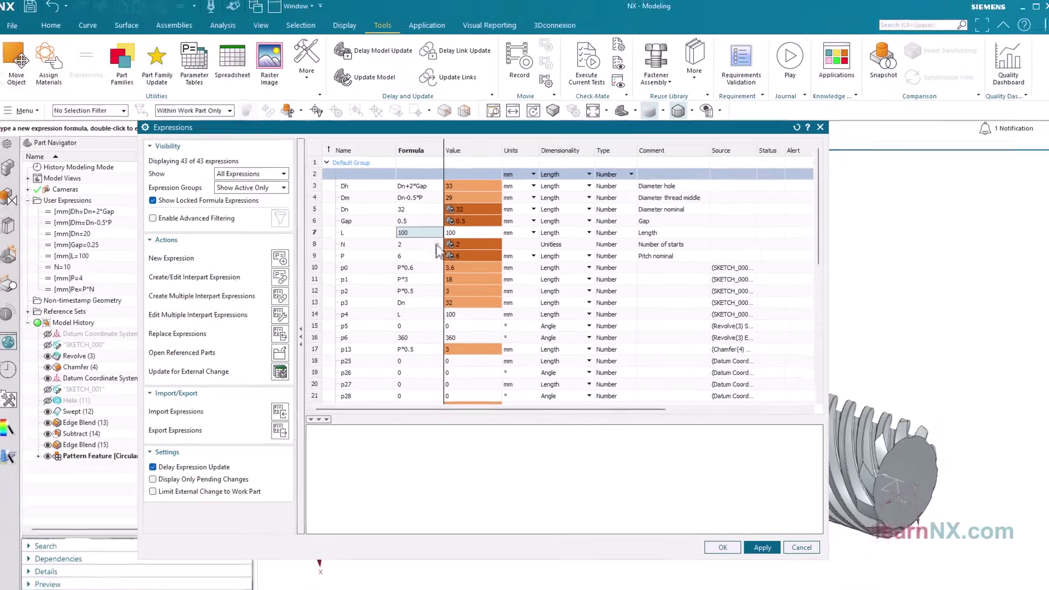
pyautogui.click(726, 545)
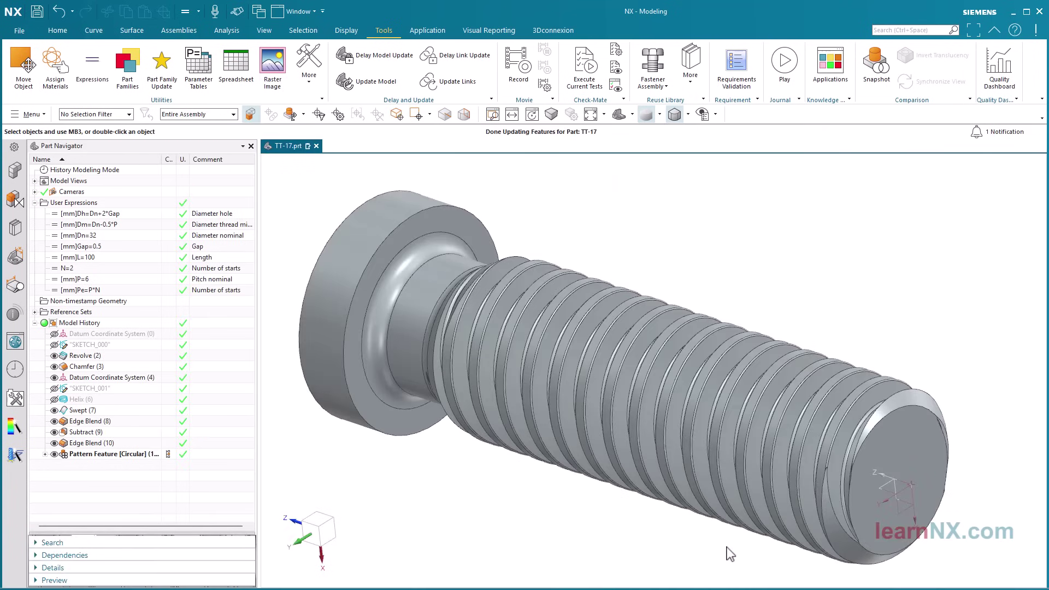
pyautogui.moveTo(726, 551); pyautogui.dragTo(721, 548, button='middle')
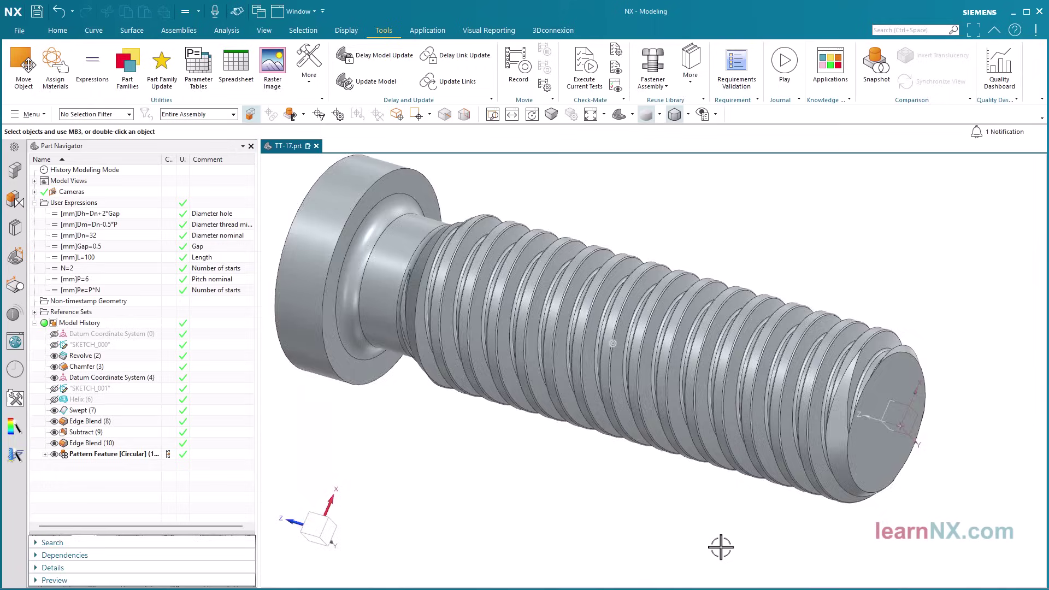
pyautogui.hotkey('ctrl', 'shift', 't')
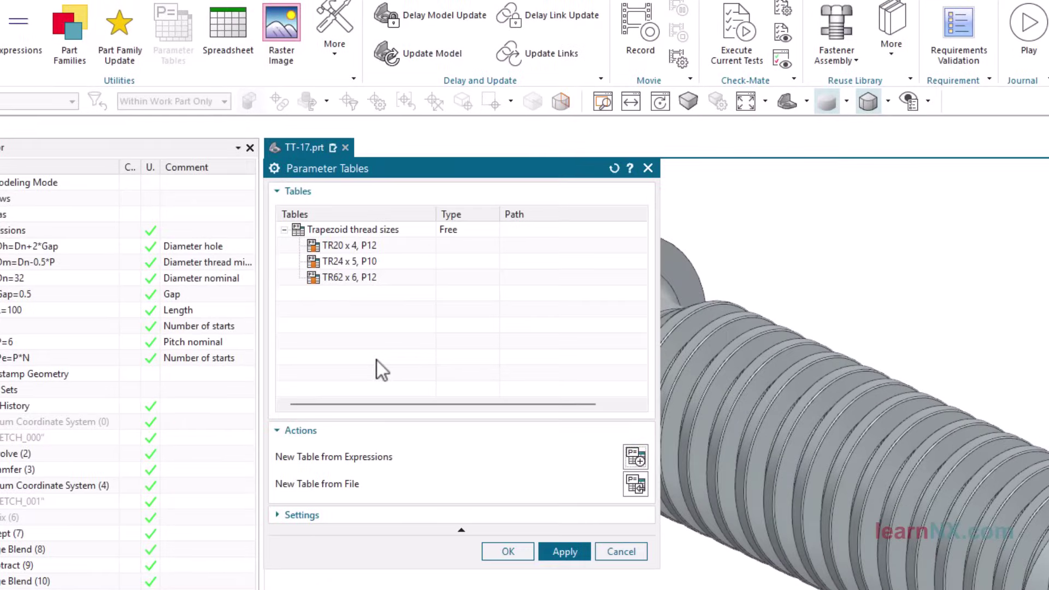
pyautogui.click(510, 558)
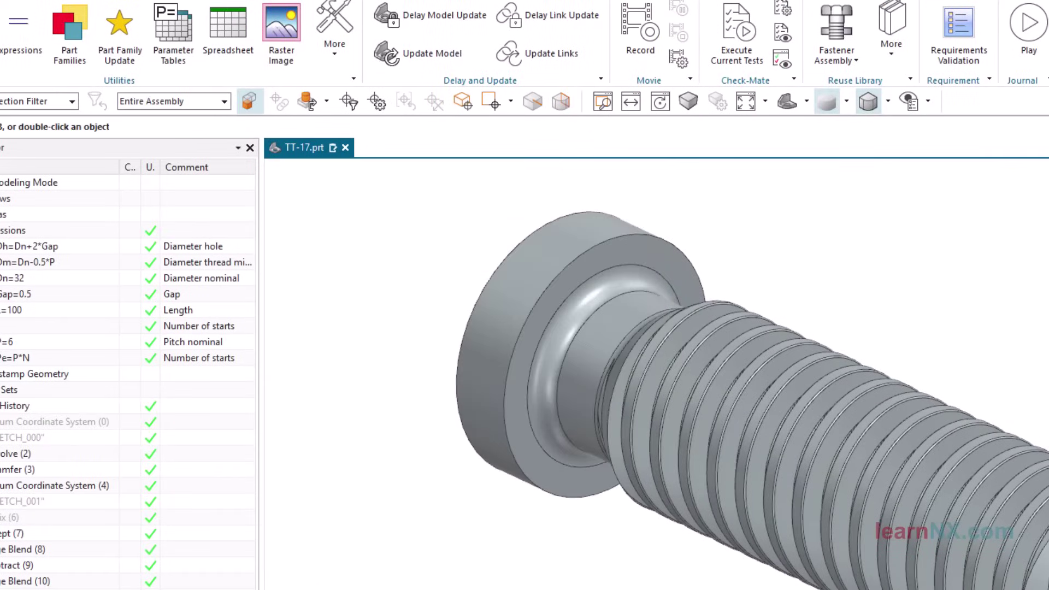